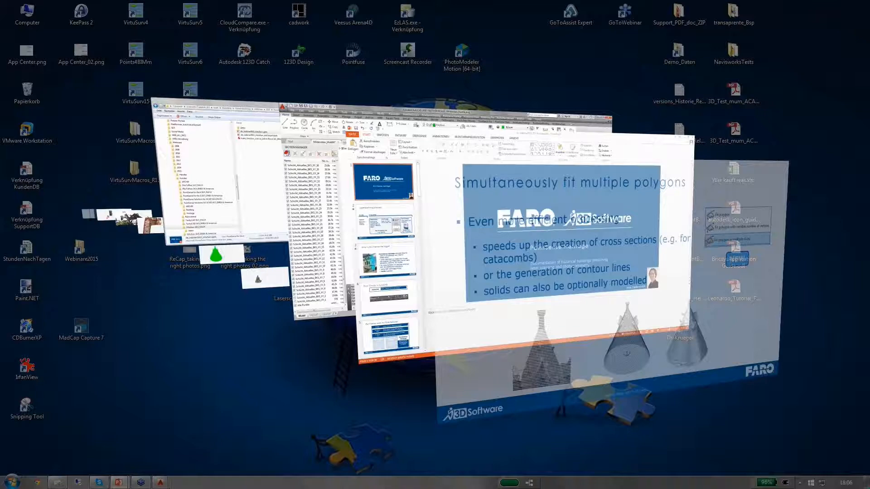
Switch to AutoCAD and hide the 'Alle Punkte' full point cloud so only the horizontal slices remain visible
key("super+Tab")
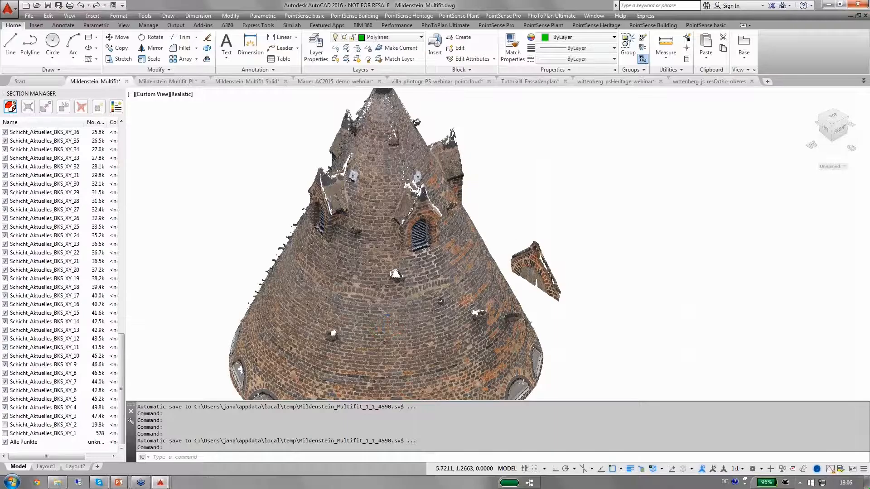
scroll(516, 240, "down", 3)
middle_click_drag(507, 236, 449, 244)
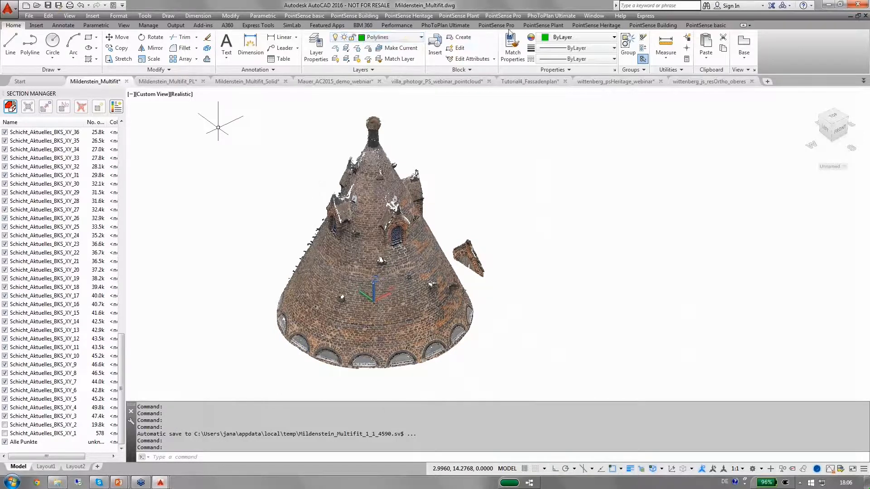
left_click(584, 26)
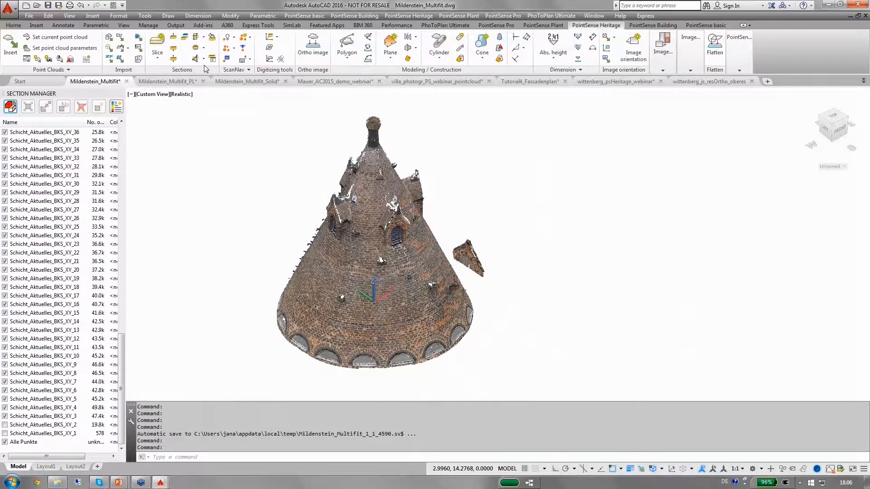
left_click(157, 55)
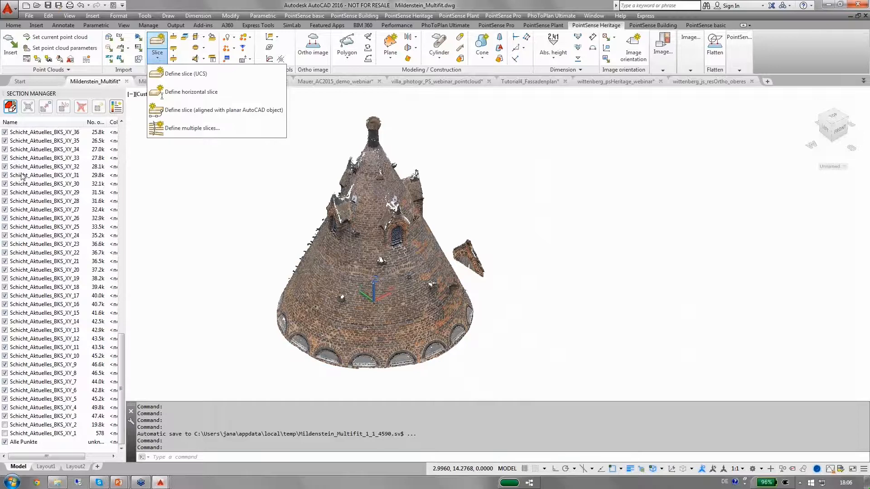
left_click(5, 443)
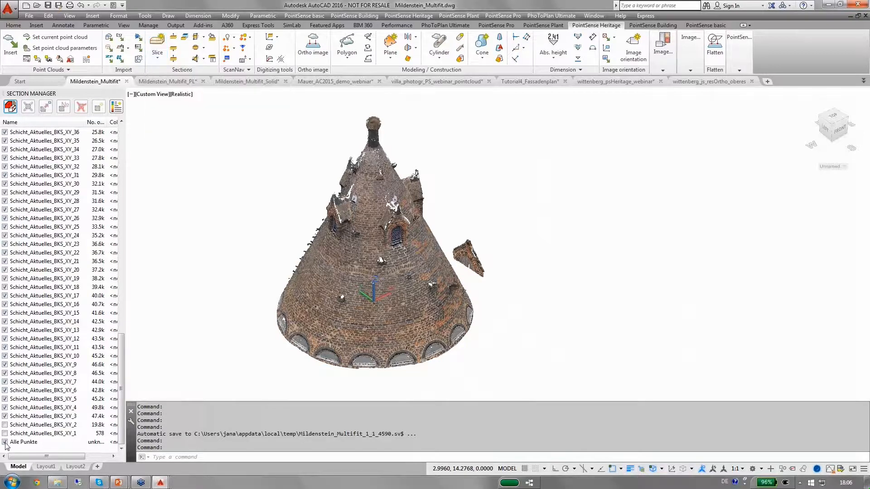
left_click(5, 442)
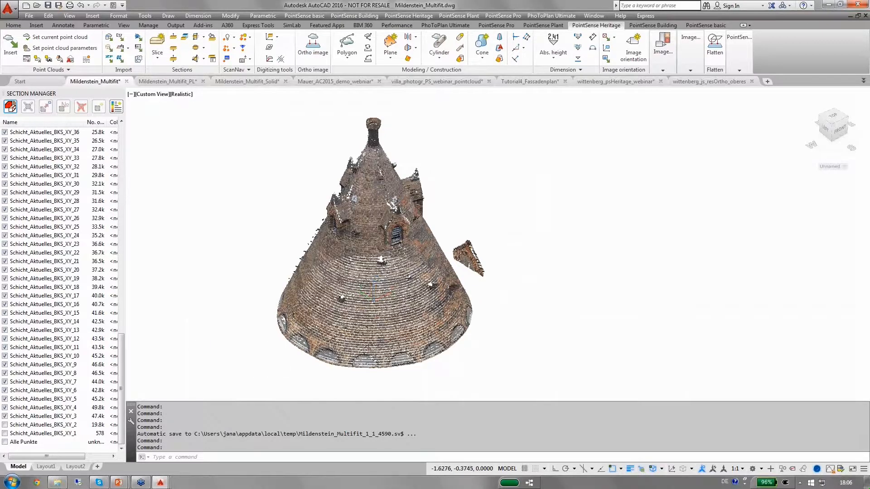
Show only the slice Schicht_Aktuelles_BKS_XY_20, hiding all other slices
scroll(349, 321, "up", 2)
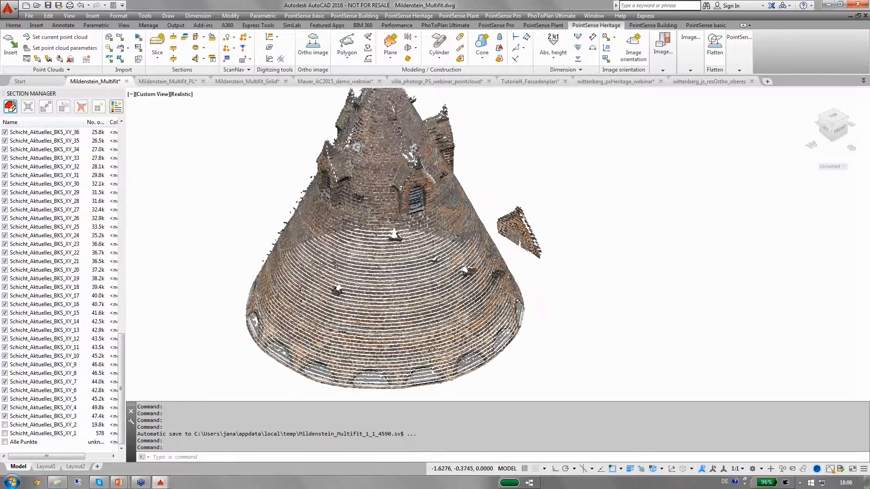
scroll(350, 318, "up", 2)
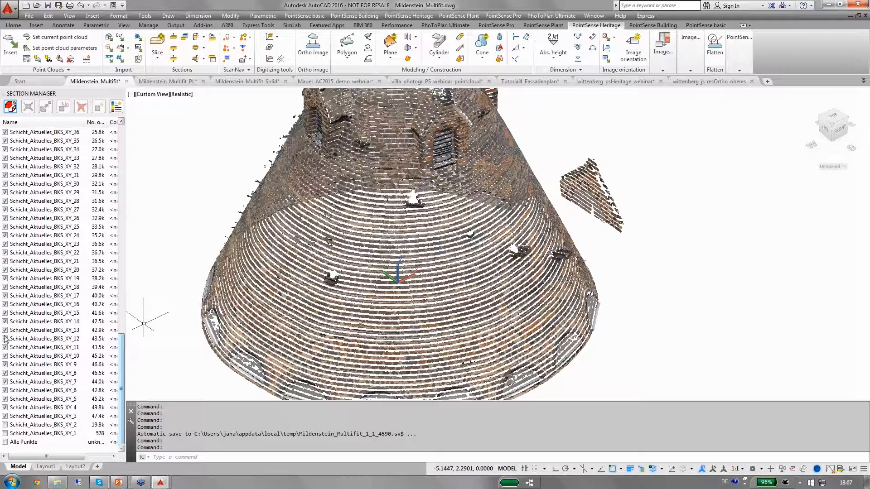
left_click(17, 272)
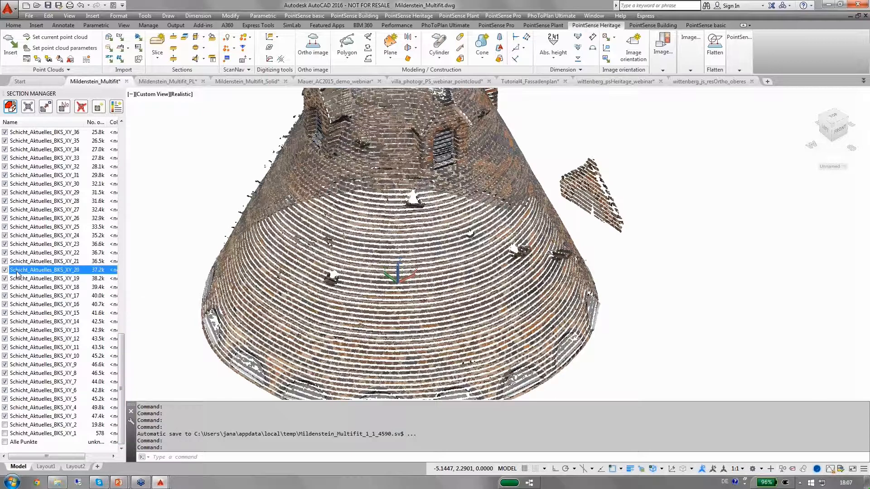
right_click(18, 273)
left_click(42, 342)
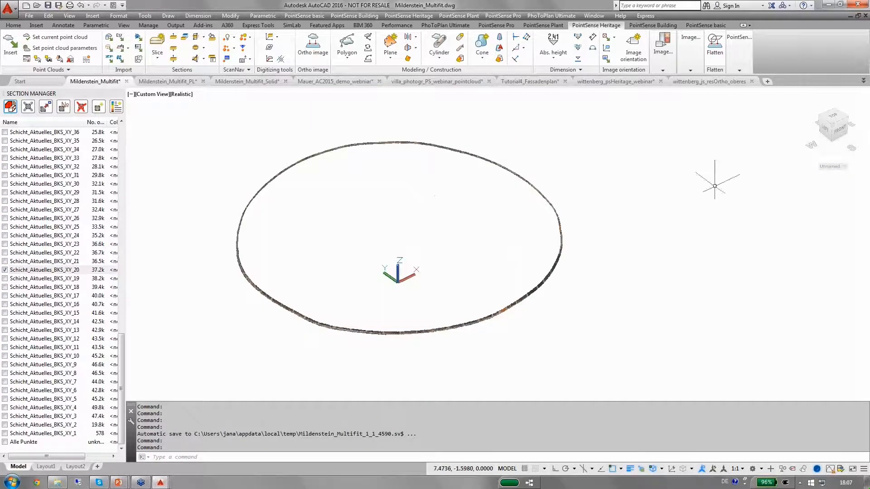
Start Fit polygon with variable number of vertices with 3D snap off and pick points along the slice's upper arc
left_click(347, 53)
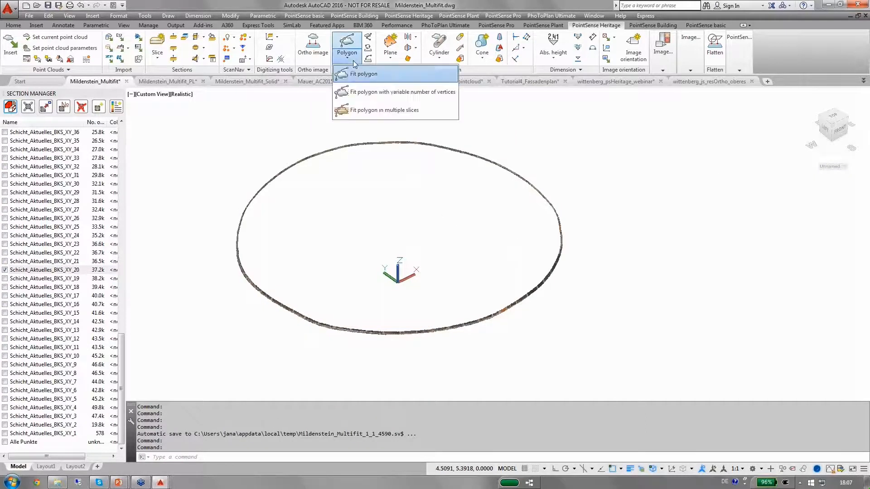
left_click(376, 93)
left_click(494, 264)
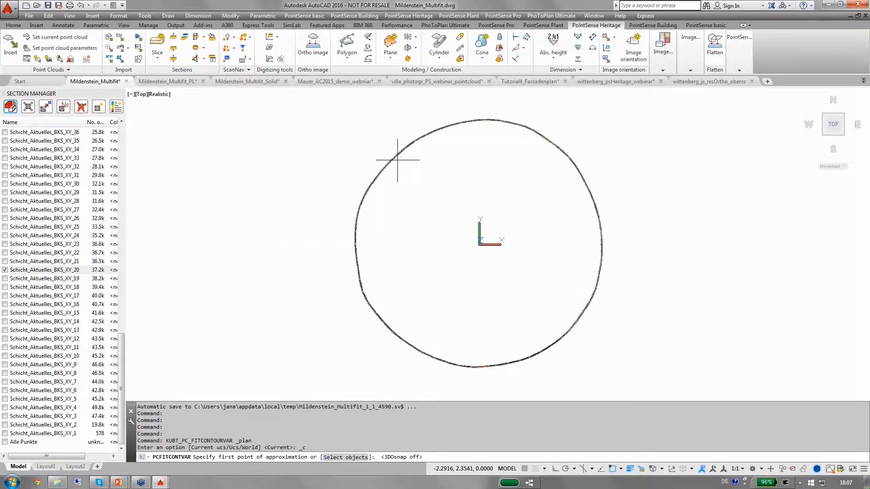
key("F4")
left_click(398, 155)
left_click(469, 124)
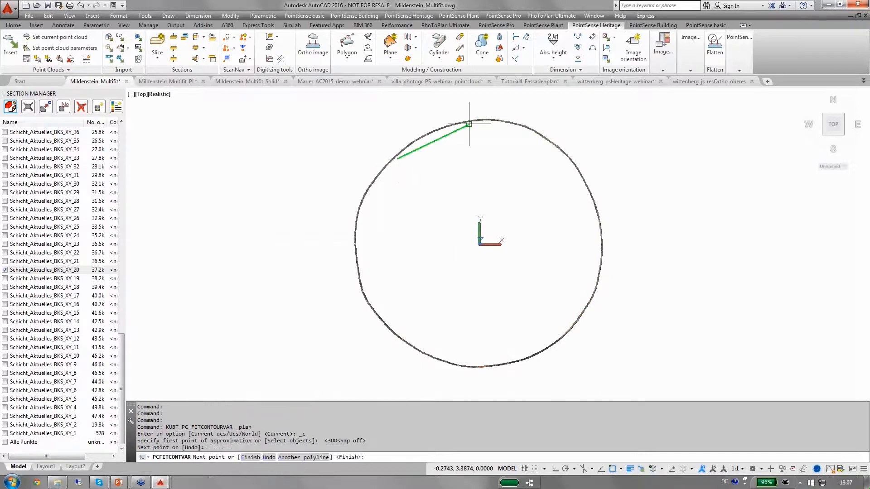
left_click(533, 129)
left_click(591, 191)
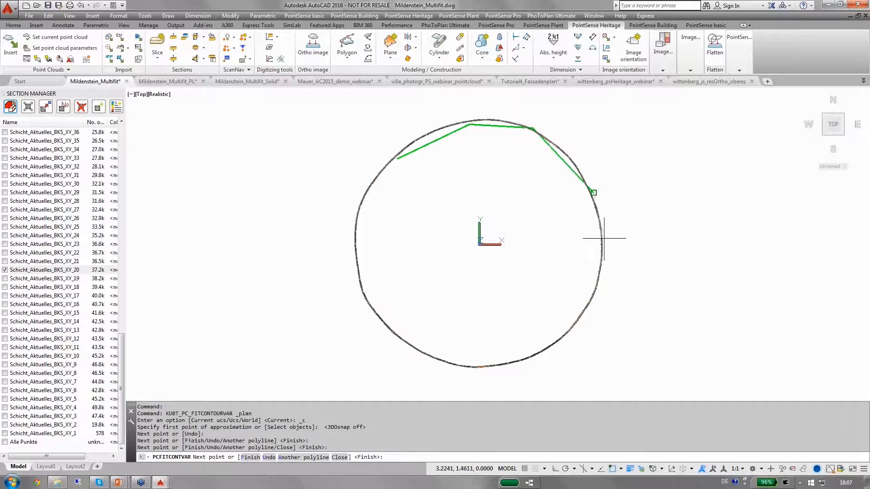
Continue picking points around the slice outline, close the polygon and finish the command
left_click(601, 281)
left_click(568, 331)
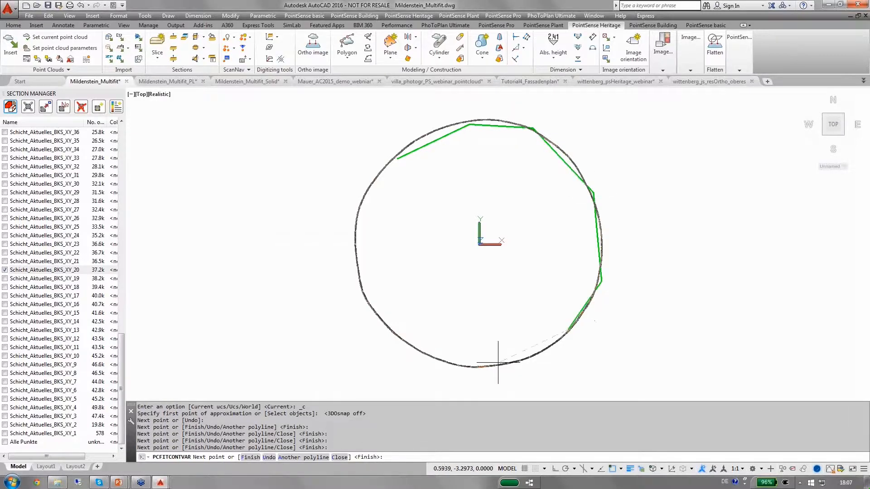
left_click(491, 366)
left_click(437, 361)
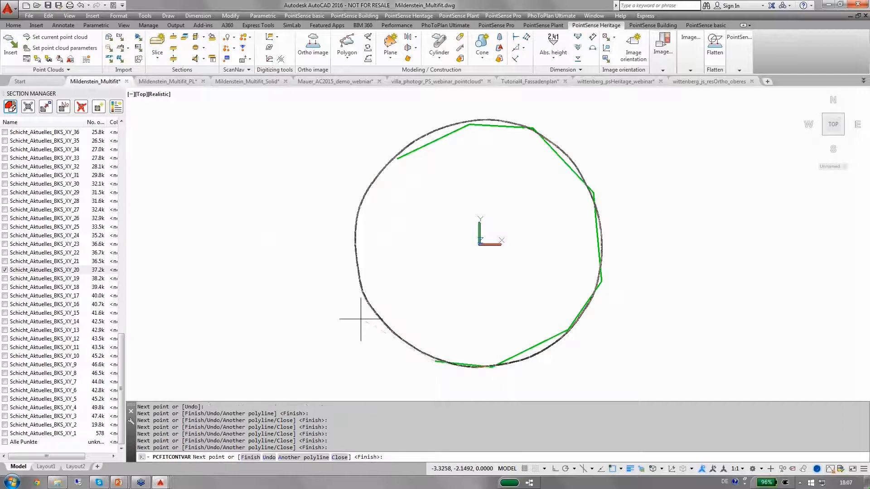
left_click(365, 307)
left_click(355, 235)
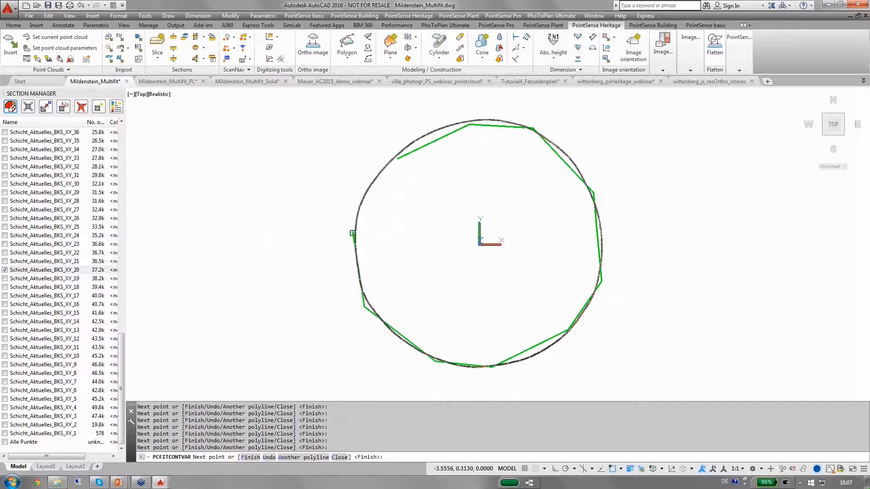
right_click(353, 233)
left_click(380, 304)
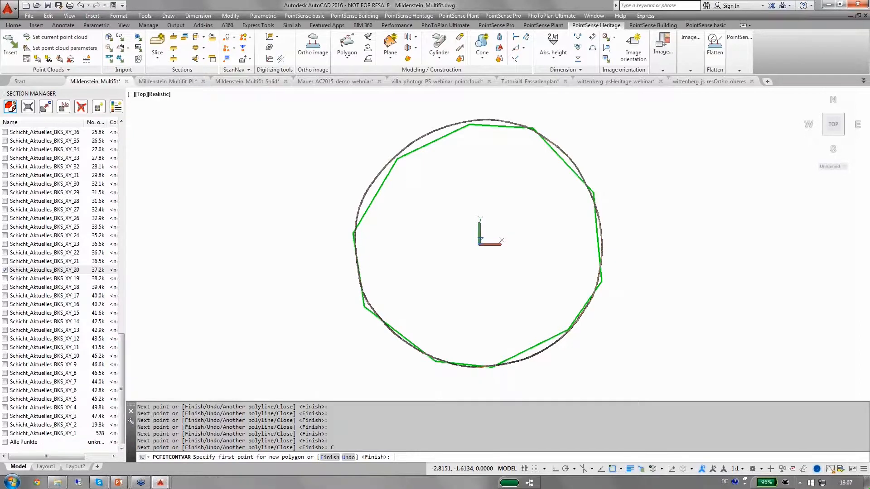
key("Return")
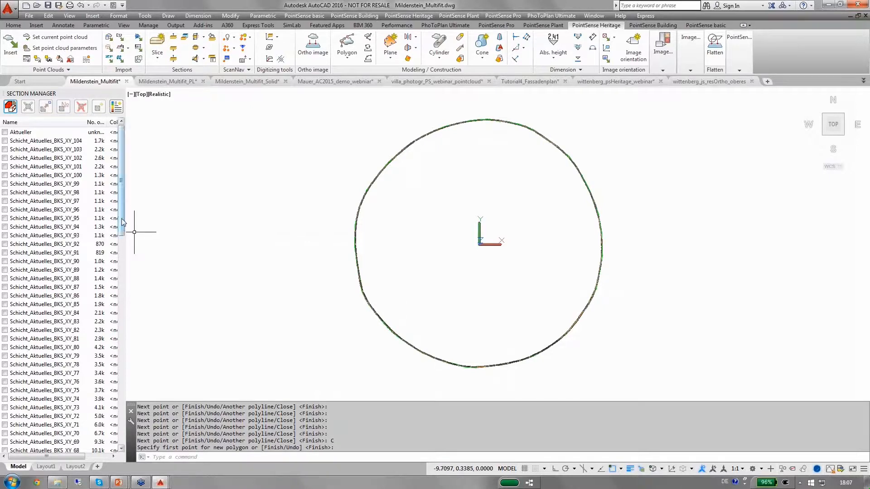
Make slices Schicht_Aktuelles_BKS_XY_16 through XY_20 visible
left_click_drag(123, 222, 116, 410)
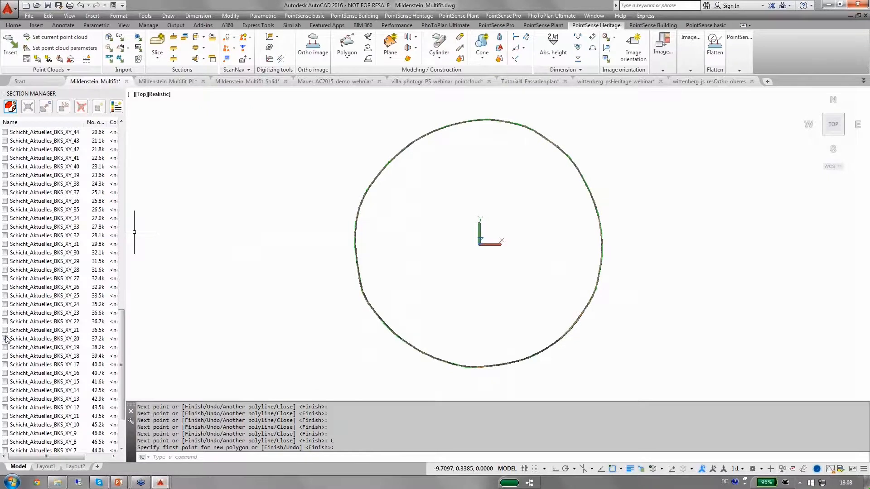
left_click(21, 340)
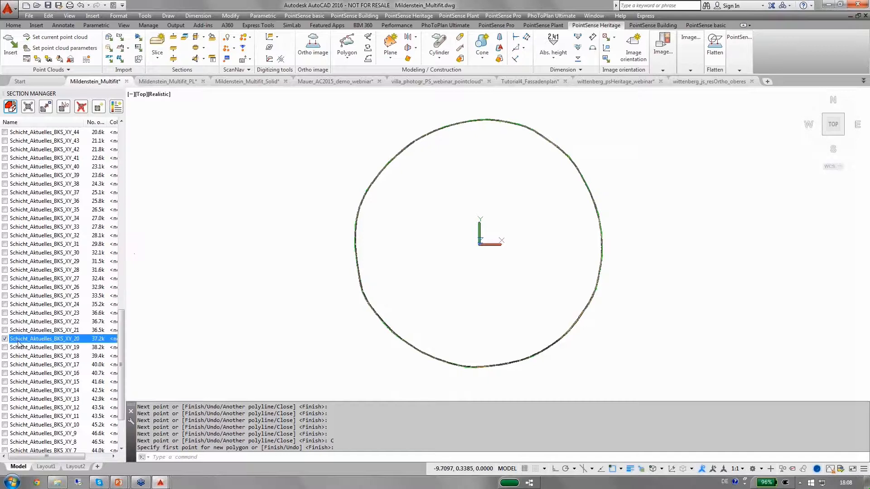
left_click(18, 373, "shift")
left_click(5, 373)
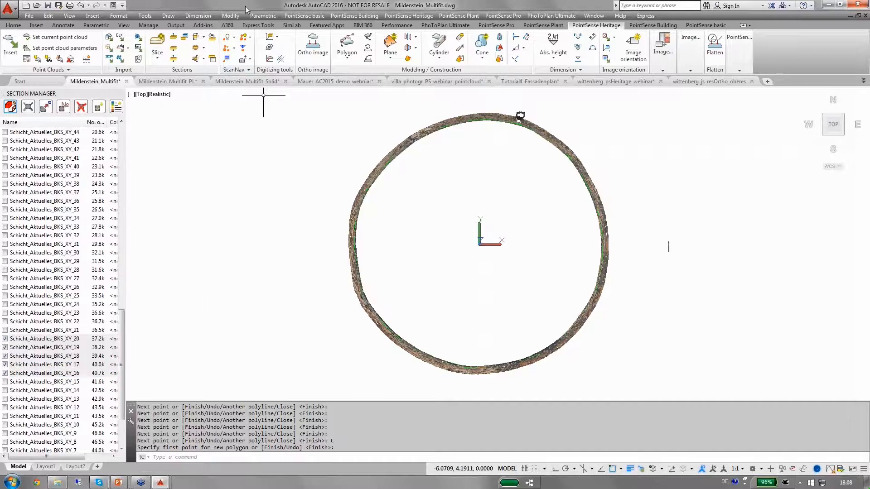
Start Fit polygon in multiple slices and choose to select an existing approximated polygon
left_click(345, 59)
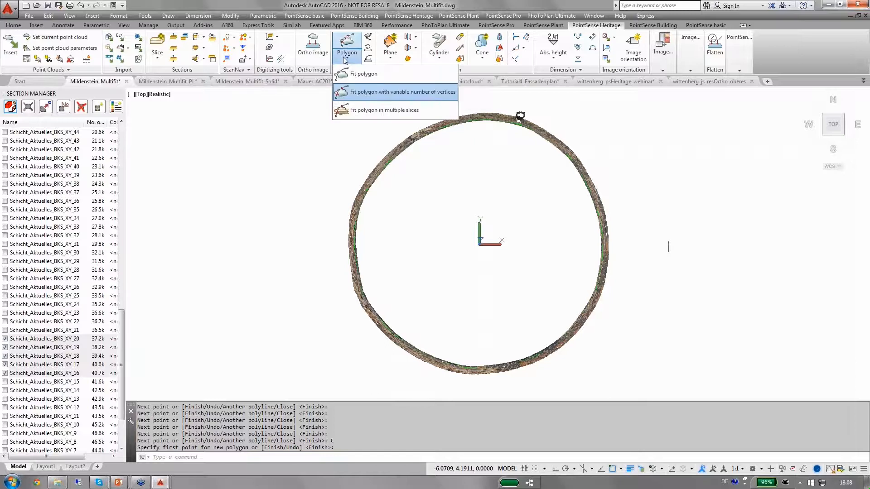
left_click(360, 110)
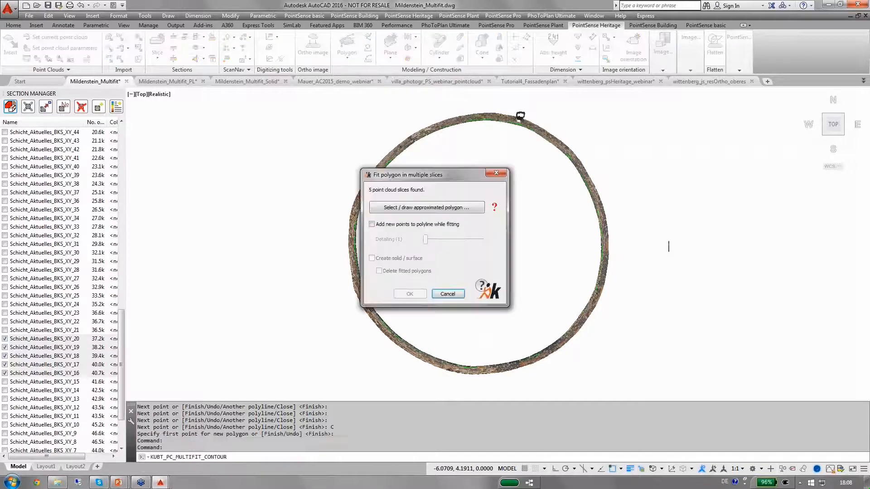
left_click(406, 208)
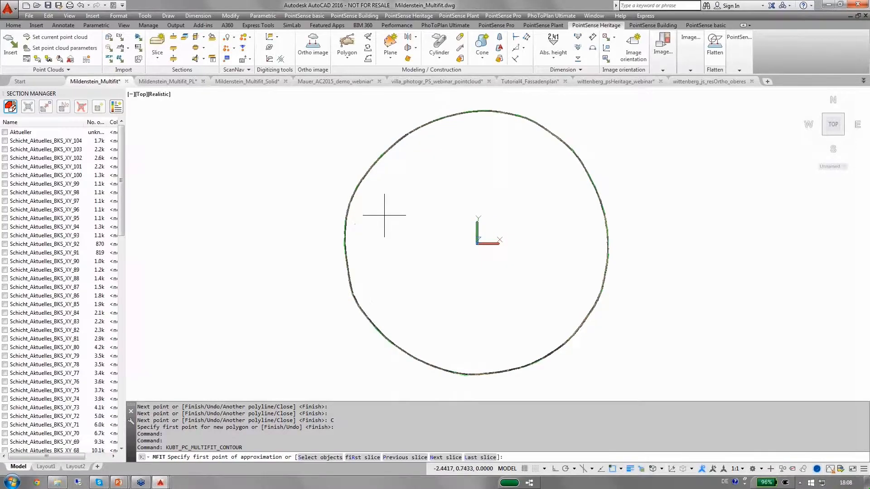
right_click(363, 223)
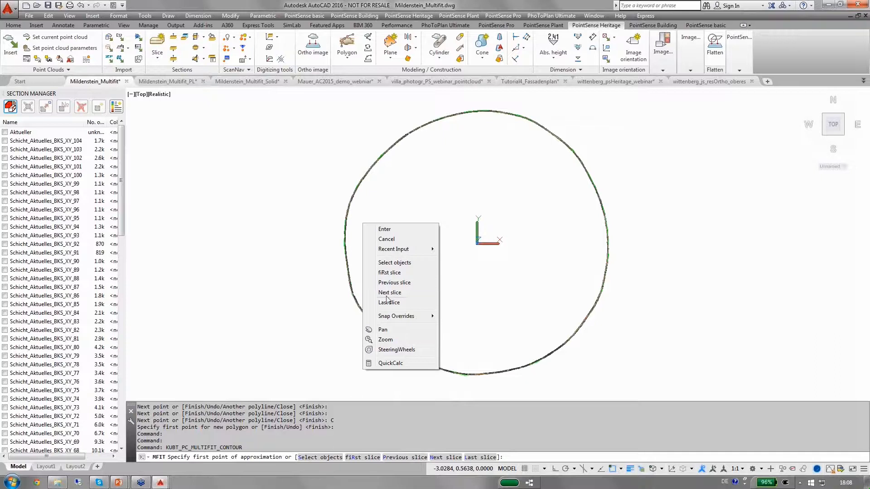
left_click(393, 263)
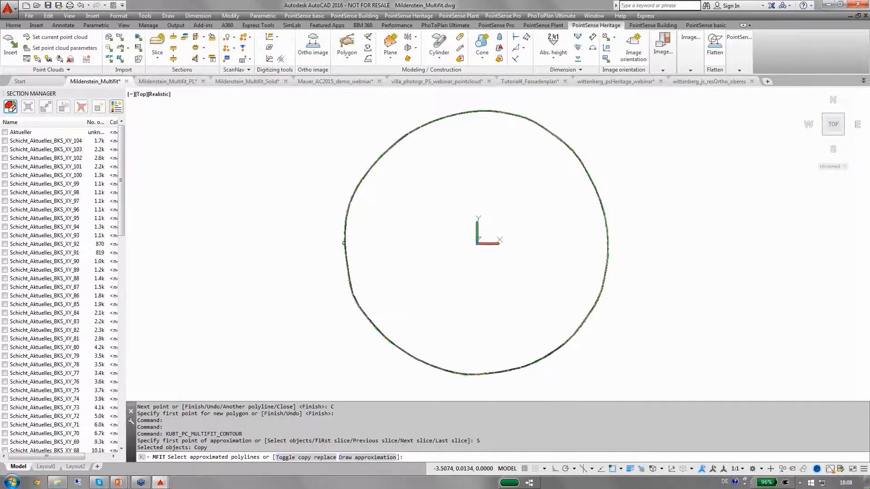
Select the drawn polygon as the approximation and confirm the multi-slice fit
left_click(344, 243)
left_click(381, 278)
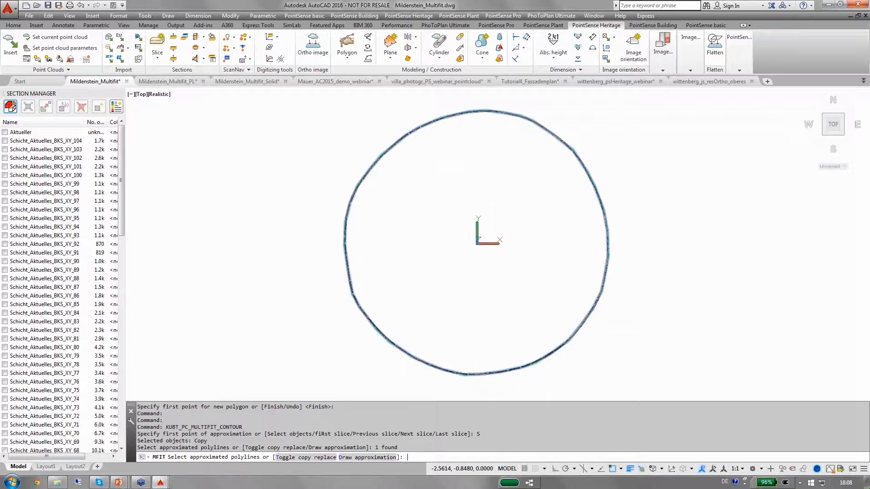
key("Return")
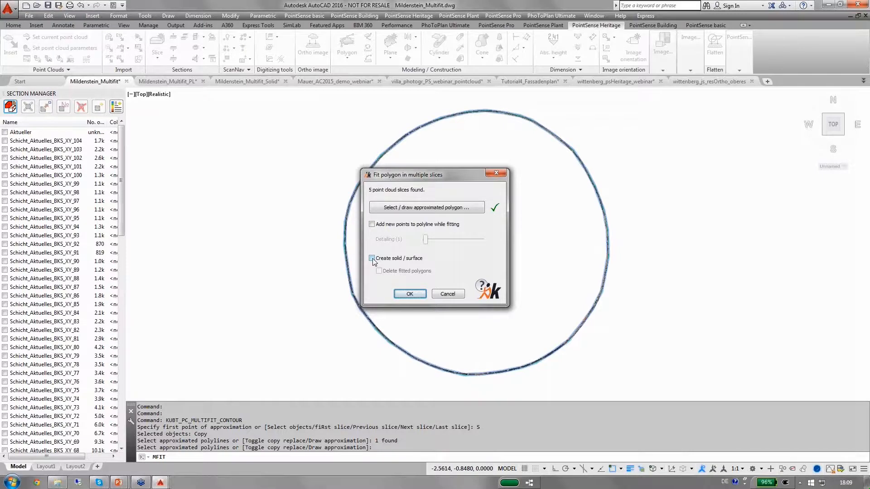
left_click(410, 293)
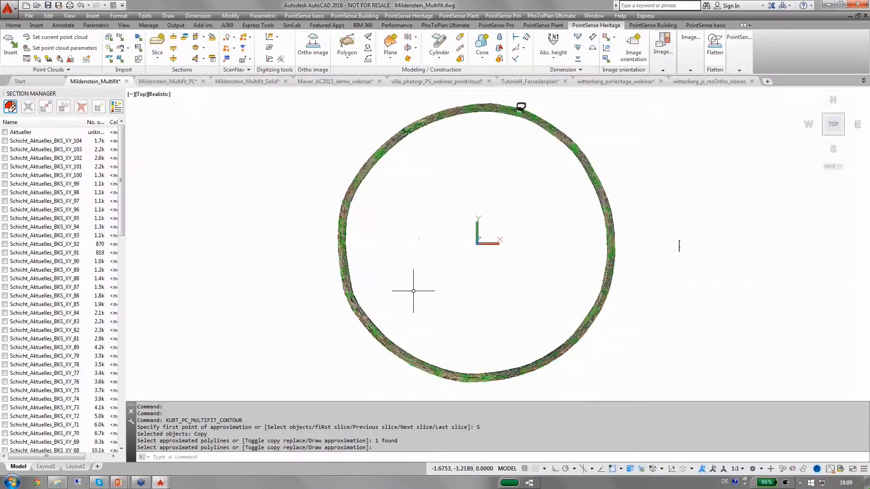
Close the Mildenstein_Multifit drawing
middle_click_drag(413, 291, 413, 217, "shift")
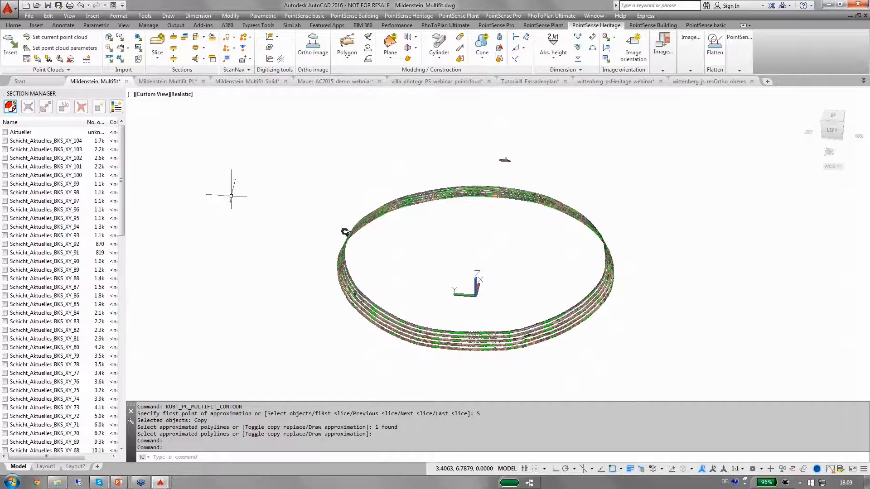
left_click(126, 82)
Close the Mildenstein_Multifit_PL drawing without saving changes
left_click(460, 271)
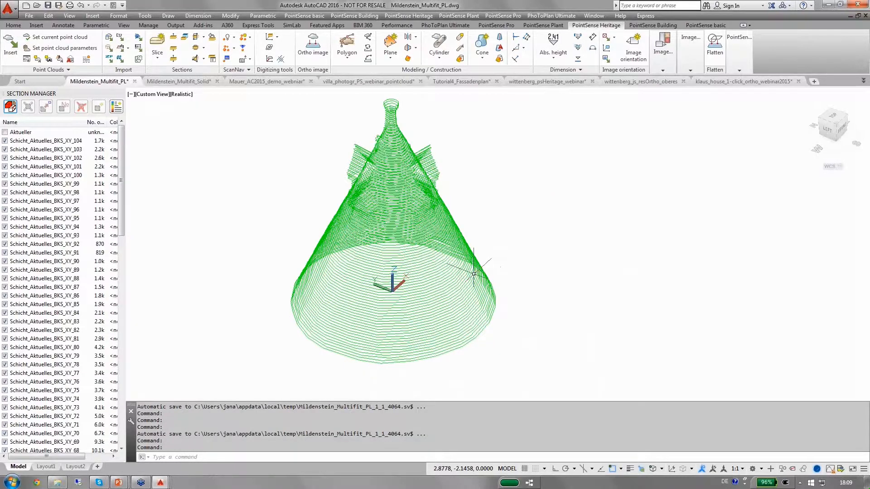
middle_click_drag(474, 273, 343, 283, "shift")
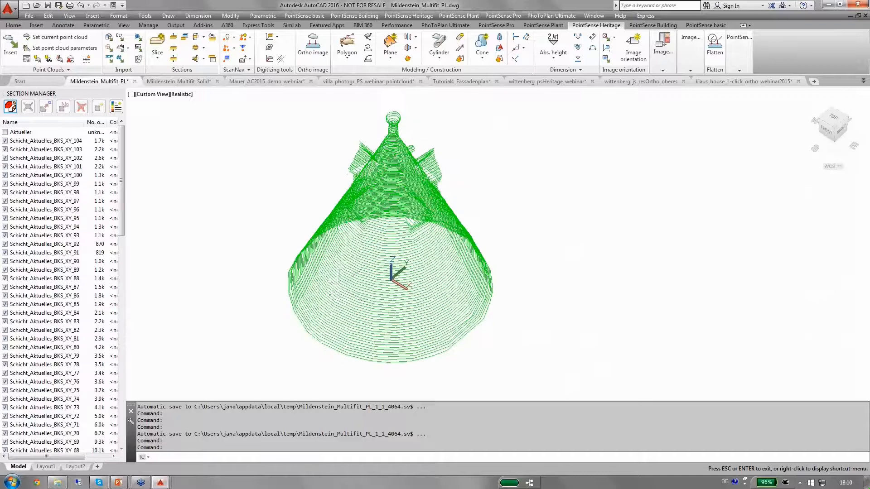
left_click(134, 82)
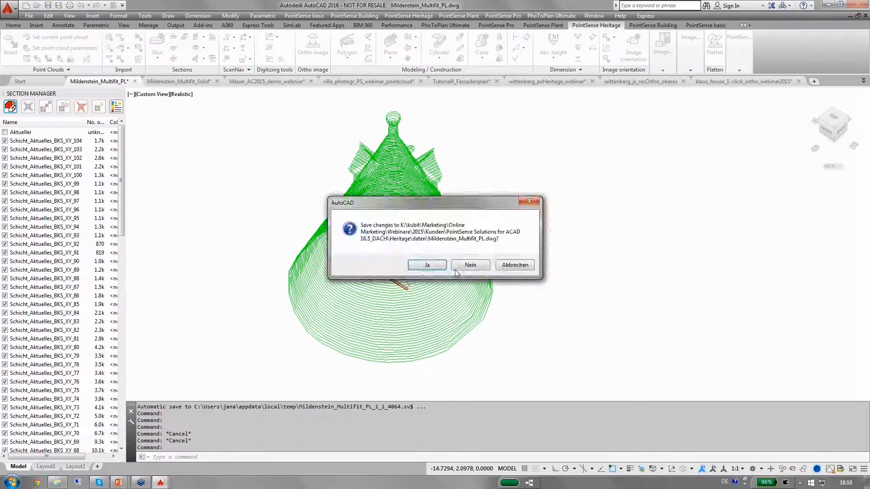
left_click(456, 269)
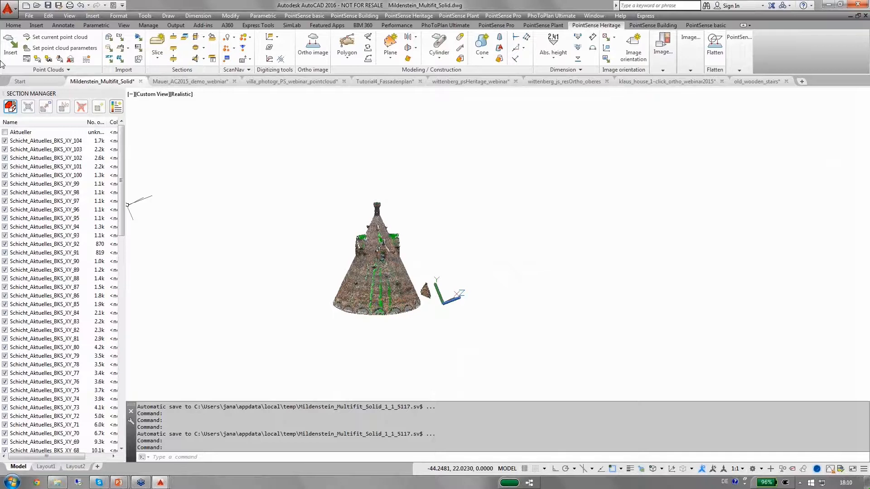
Turn off the Pointcloud layer so only the fitted tower solid is displayed
left_click(14, 25)
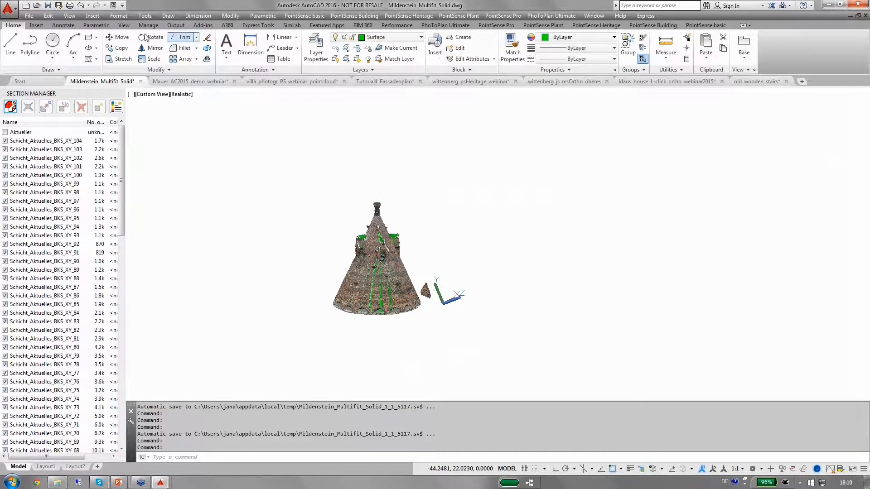
left_click(393, 37)
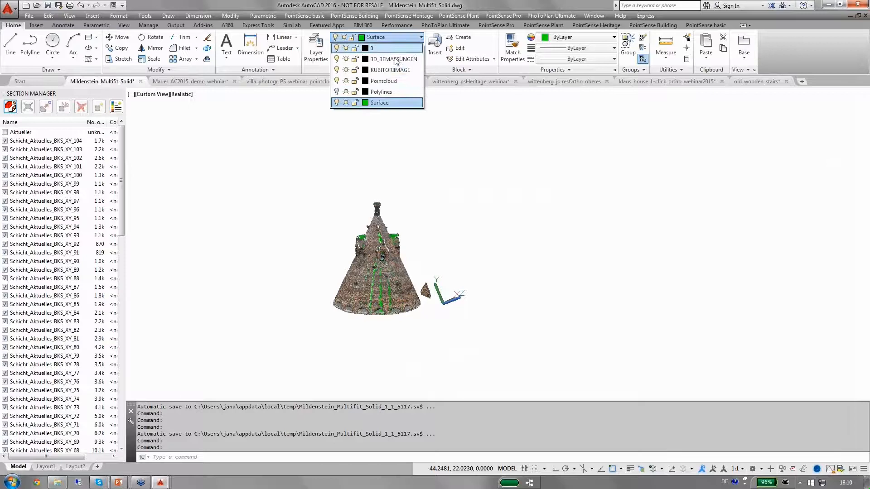
left_click(336, 81)
left_click(439, 154)
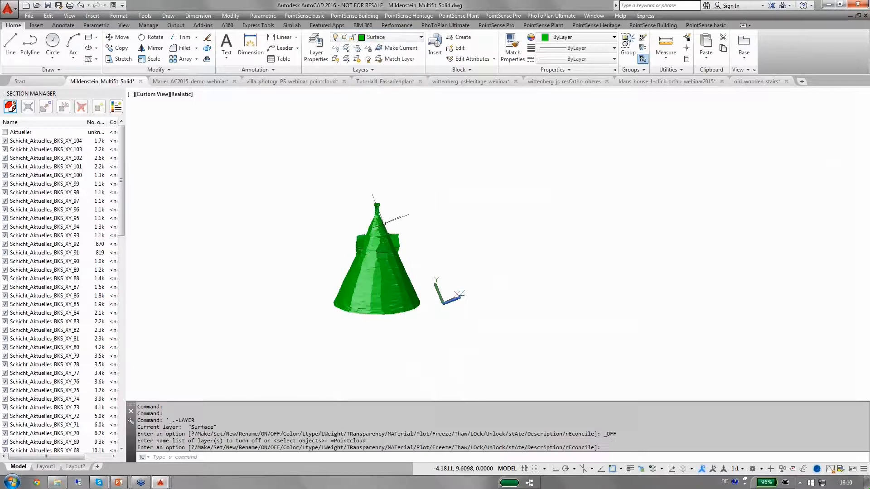
scroll(384, 223, "up", 2)
middle_click_drag(383, 222, 479, 261, "shift")
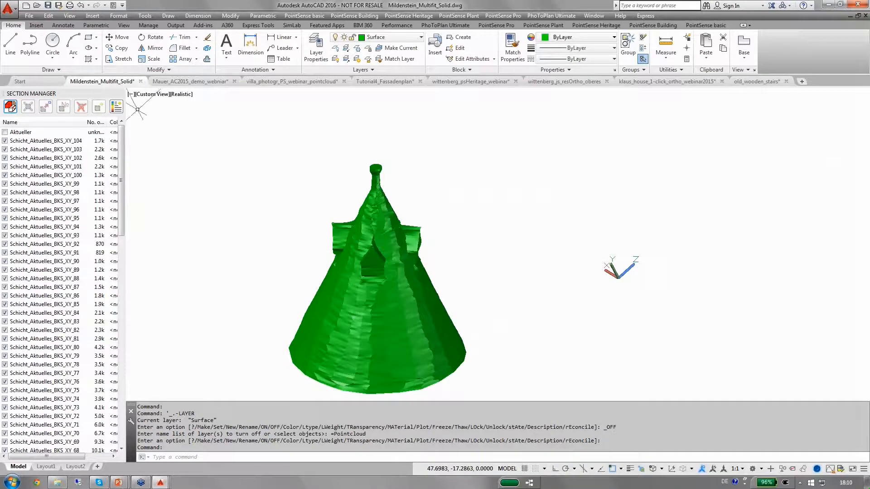
Close the Mildenstein_Multifit_Solid drawing
left_click(141, 82)
key("Escape")
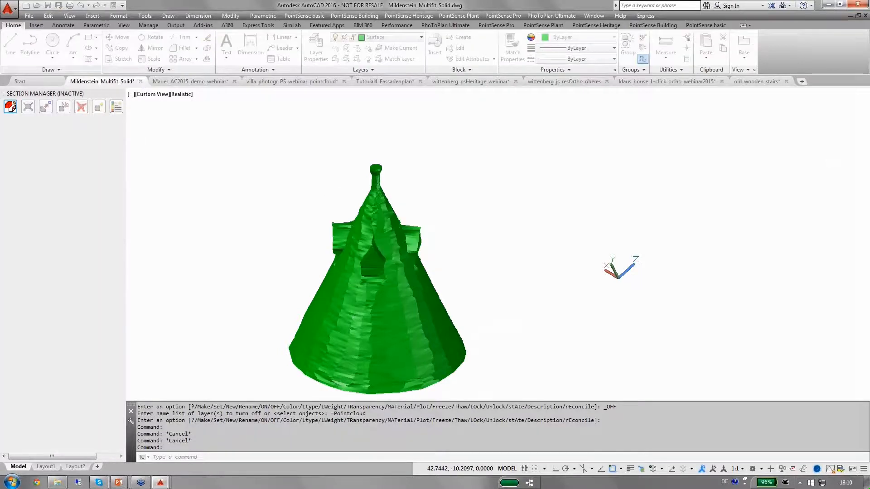
Switch to the PowerPoint presentation and advance to the next slide
mouse_move(119, 482)
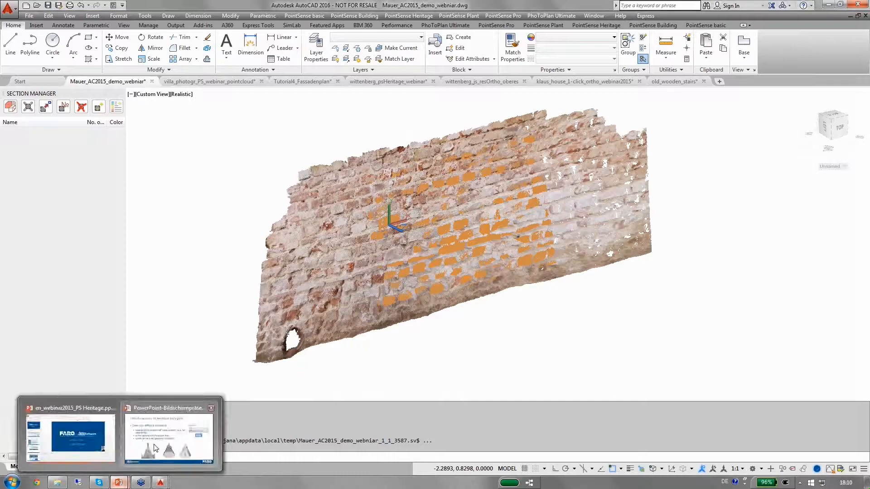
left_click(156, 448)
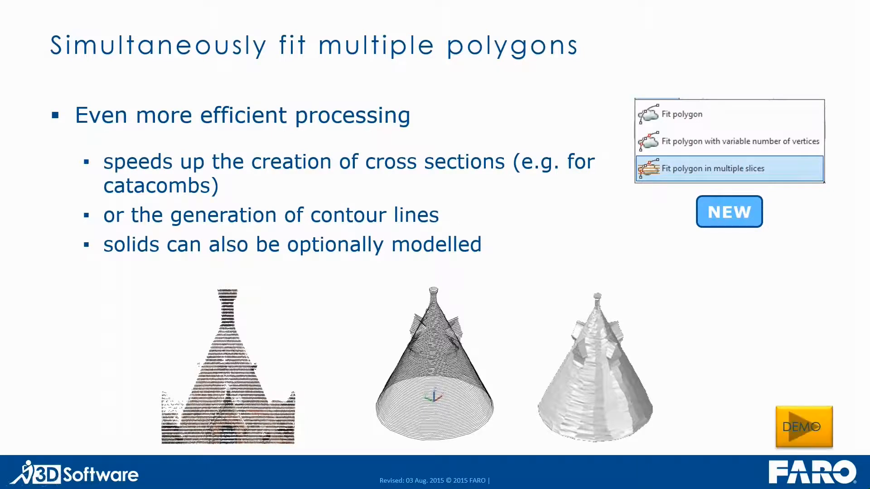
key("Right")
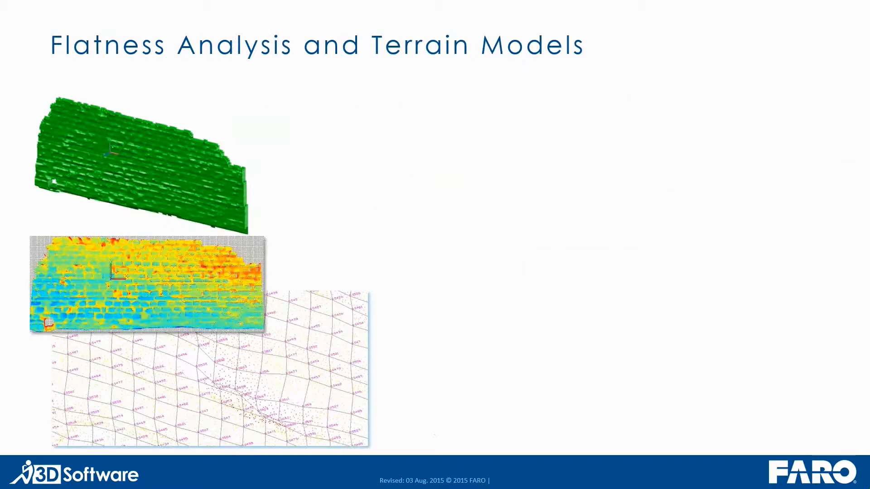
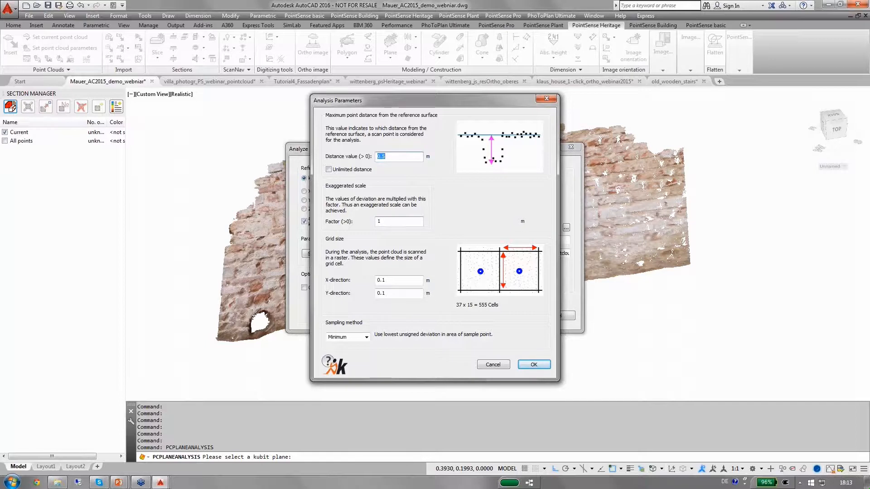
Set the analysis grid size to 0.01 in both X and Y directions and accept the longer calculation
left_click(383, 281)
type("0")
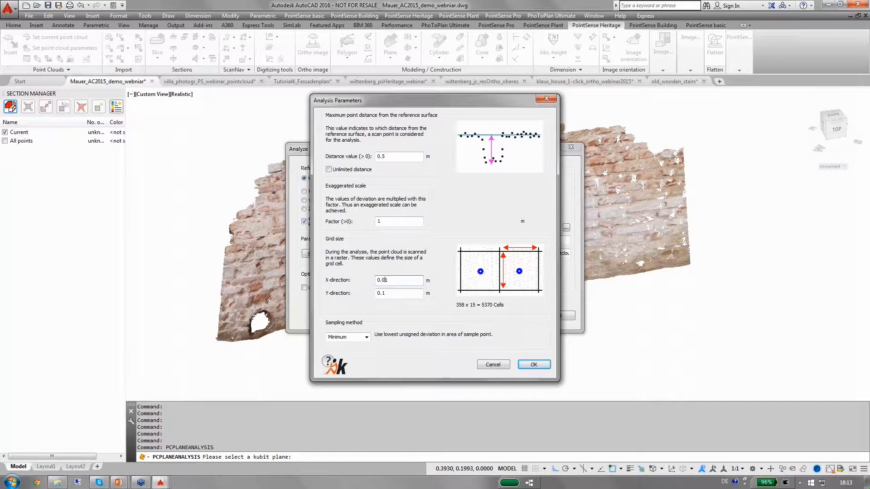
left_click(383, 292)
type("0")
left_click(533, 365)
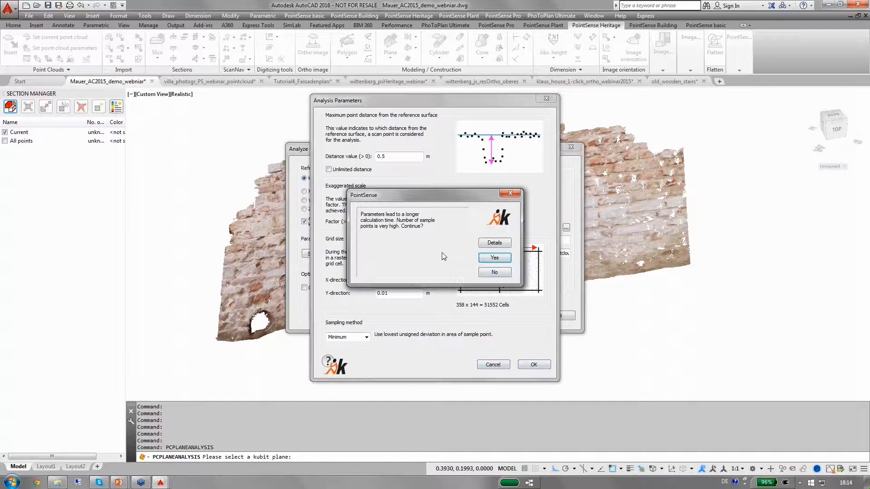
left_click(493, 259)
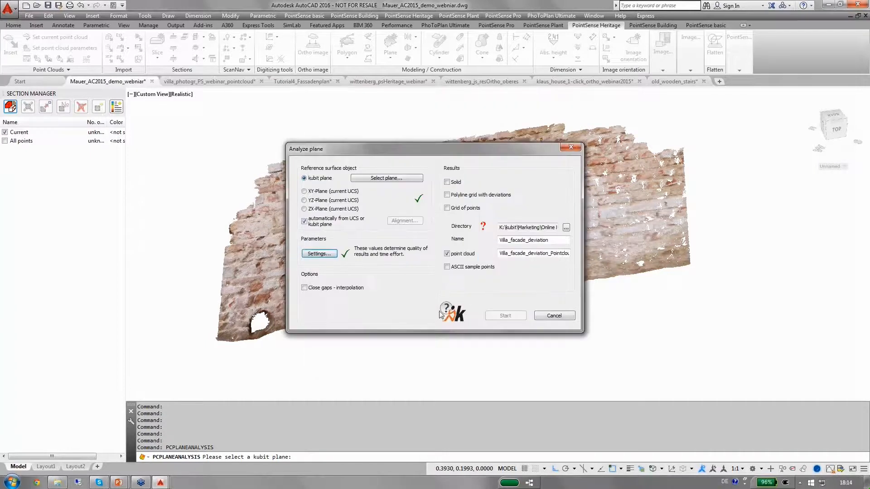
Toggle the Solid and Polyline grid result options, then cancel the Analyze plane dialog
left_click(447, 182)
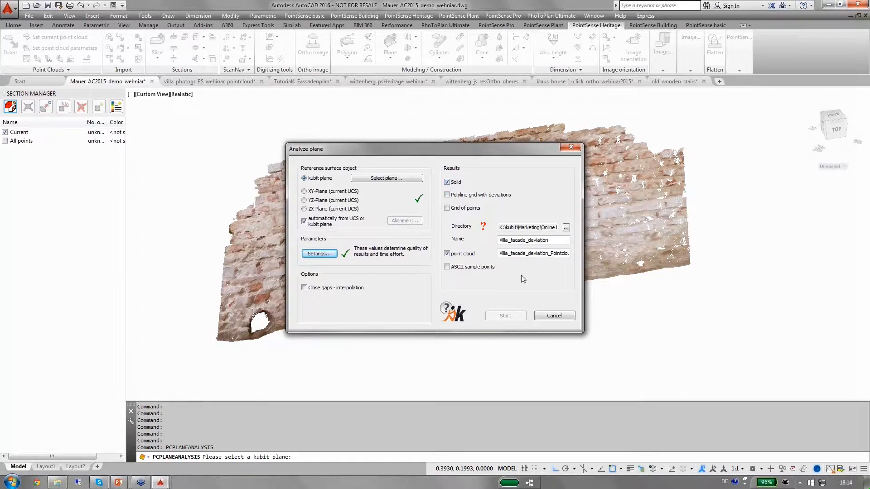
left_click(447, 195)
left_click(447, 182)
left_click(447, 183)
left_click(554, 316)
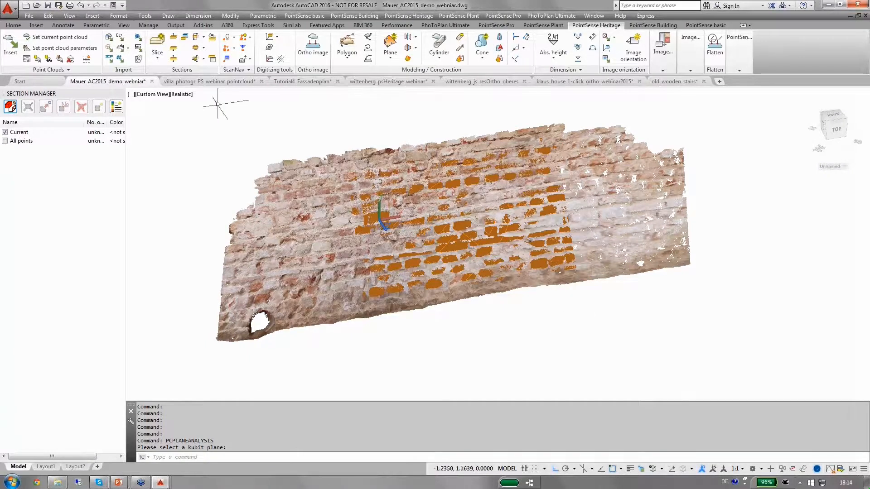
Turn off the Pointcloud and KUBITPLANE layers and turn on the Result_Solid layer
left_click(13, 25)
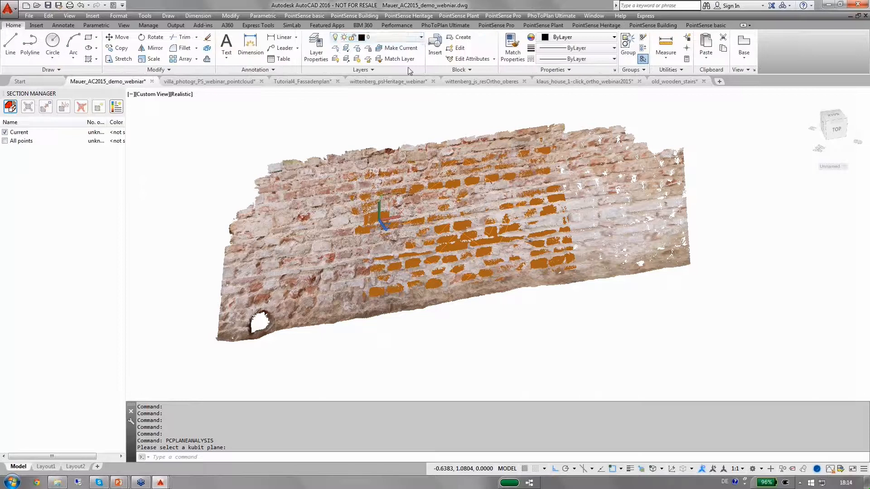
left_click(421, 38)
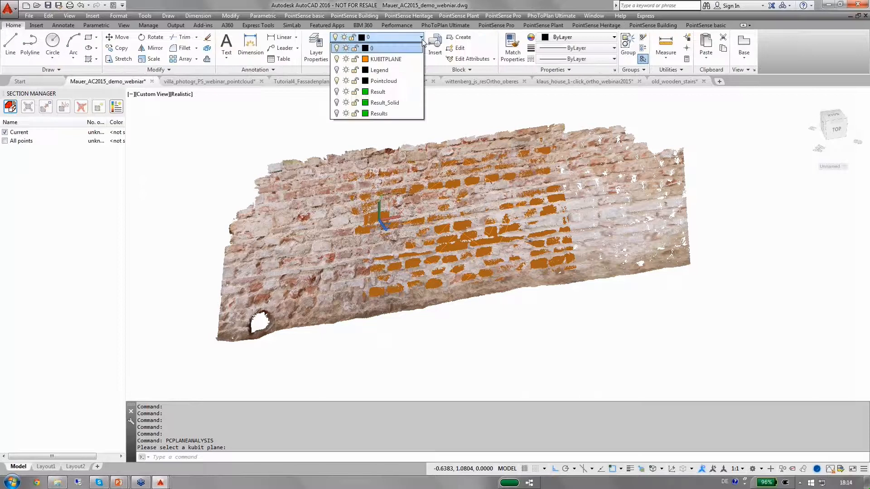
left_click(337, 81)
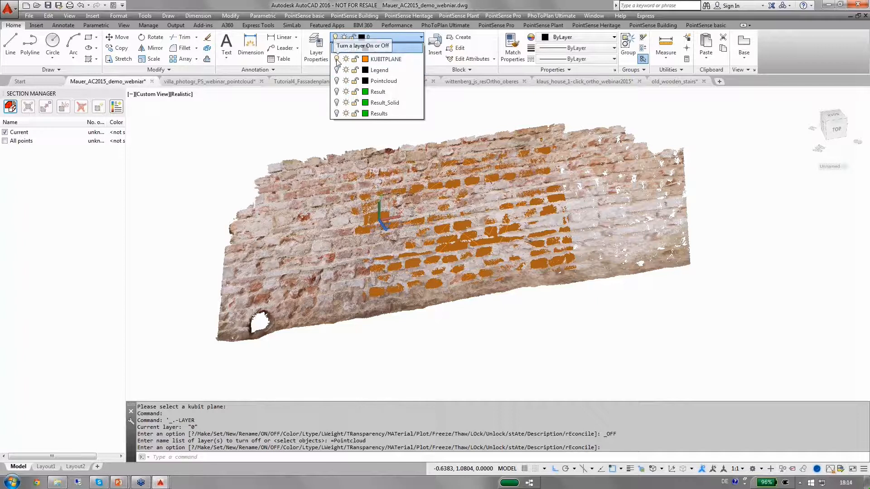
left_click(337, 59)
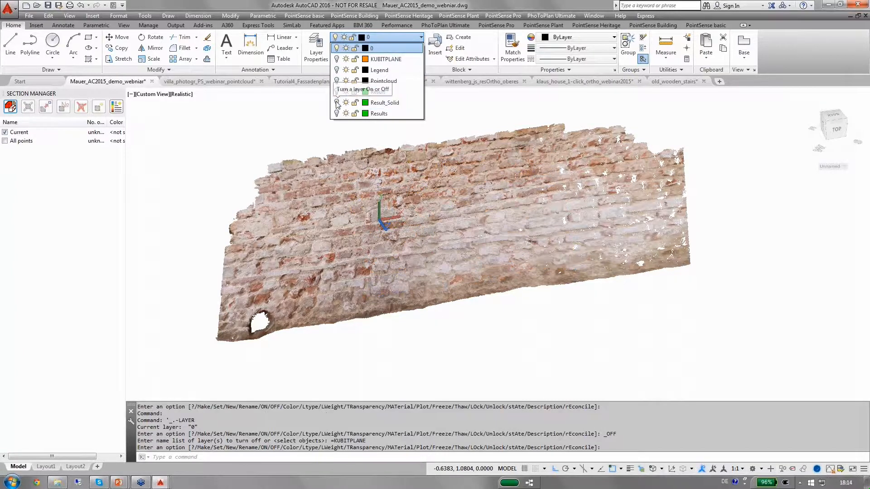
left_click(336, 103)
Hide the current point cloud section so only the green deviation solid of the wall is shown
left_click(5, 134)
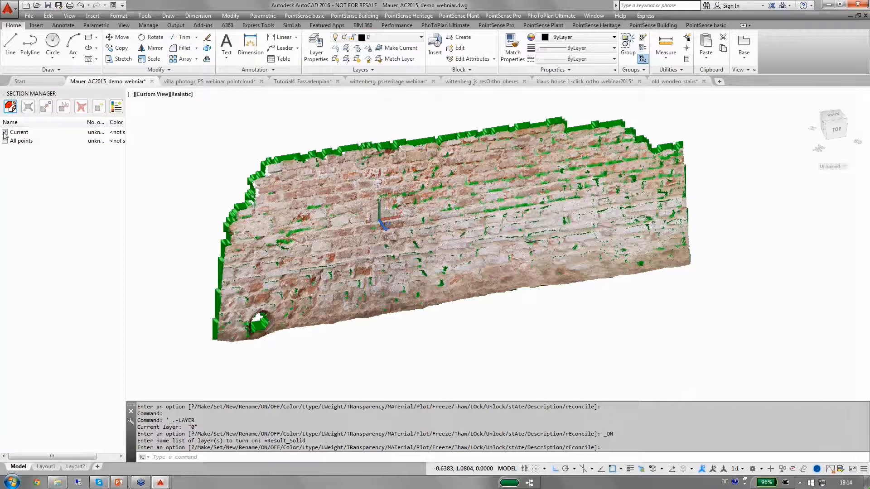
left_click(4, 134)
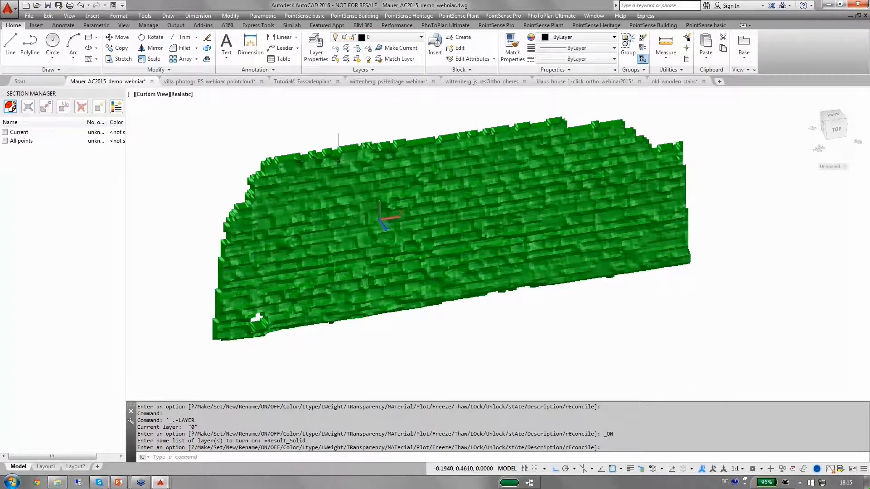
middle_click_drag(232, 153, 254, 140, "shift")
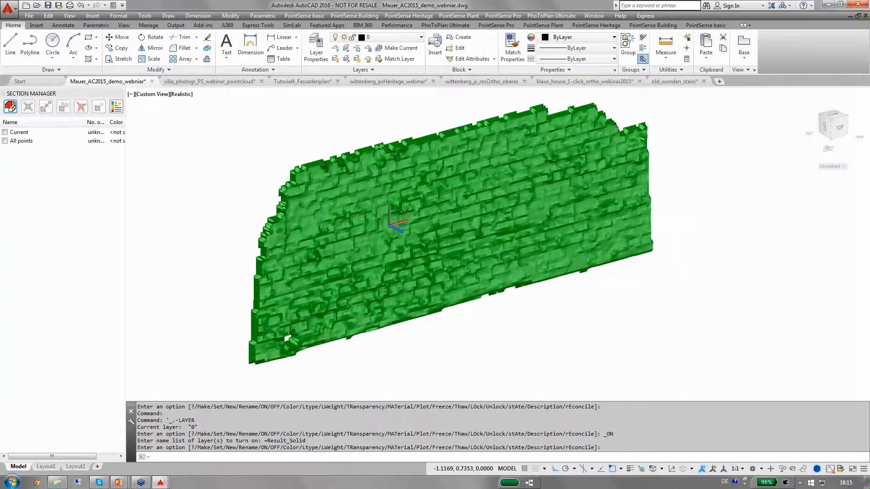
scroll(421, 228, "up", 3)
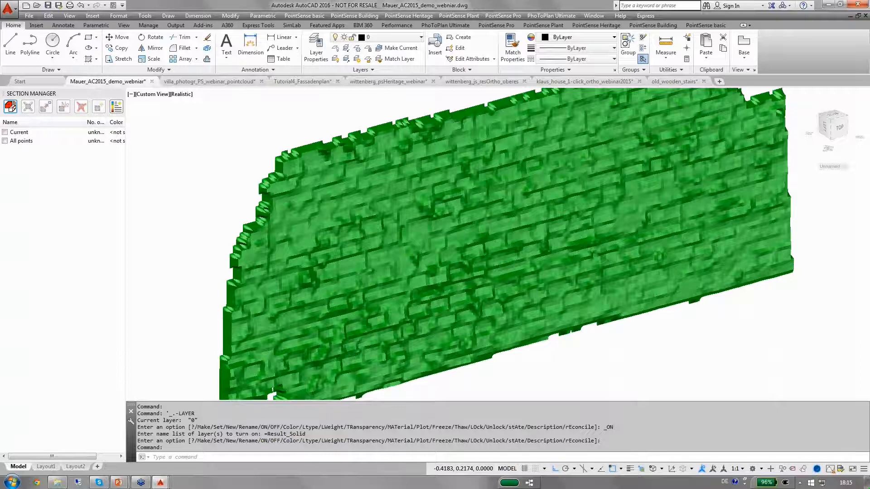
scroll(353, 194, "up", 2)
scroll(353, 194, "down", 3)
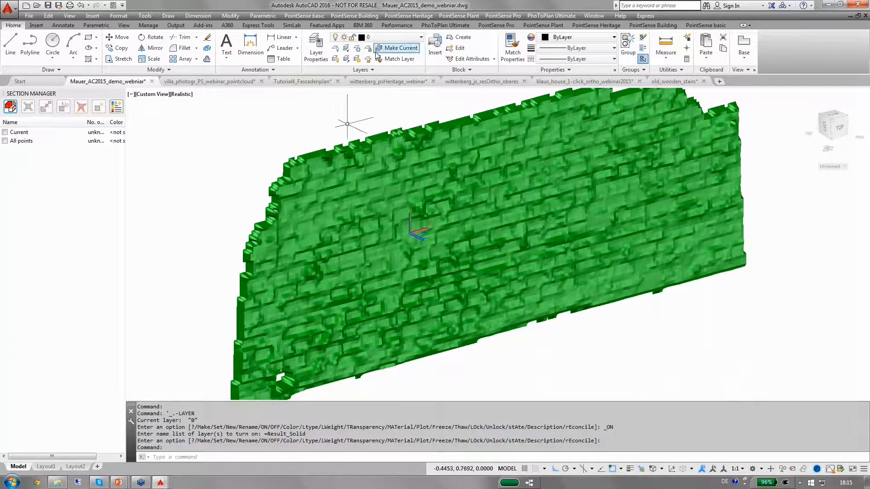
Turn off the Result_Solid layer and turn on the Result layer with the deviation polyline grid
left_click(421, 40)
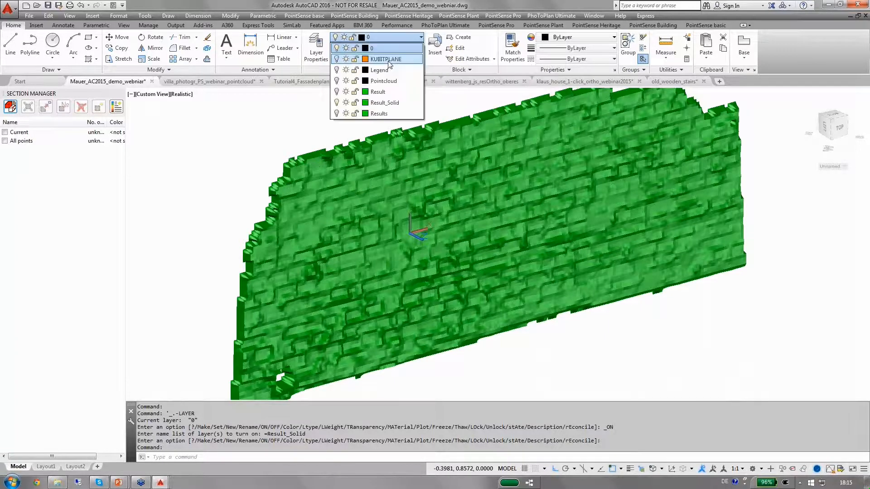
left_click(337, 103)
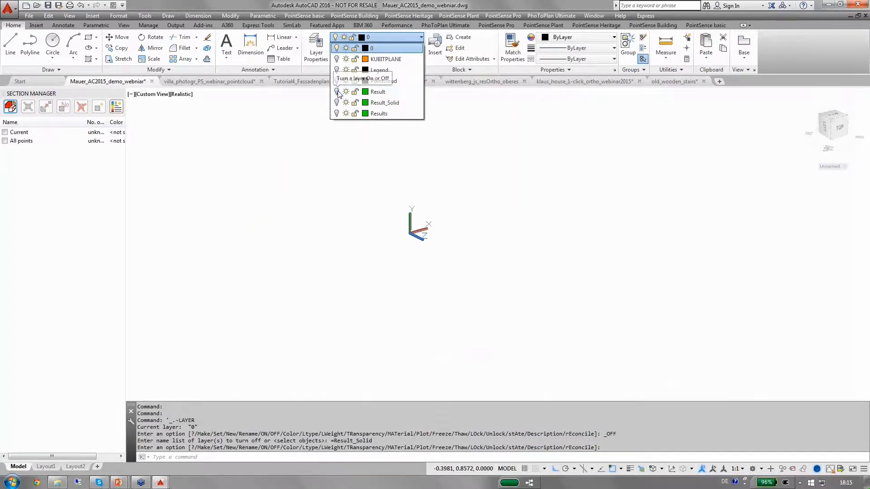
left_click(336, 92)
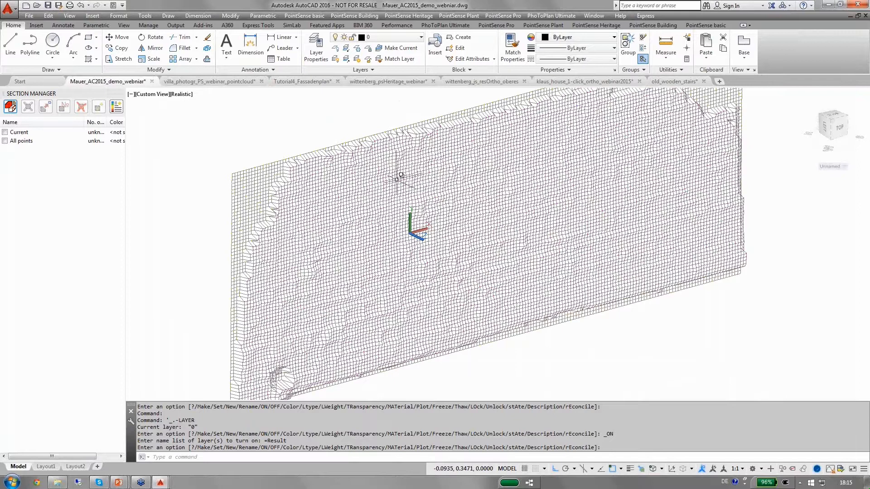
Zoom into the polyline grid to examine the deviation value labels
scroll(374, 179, "up", 2)
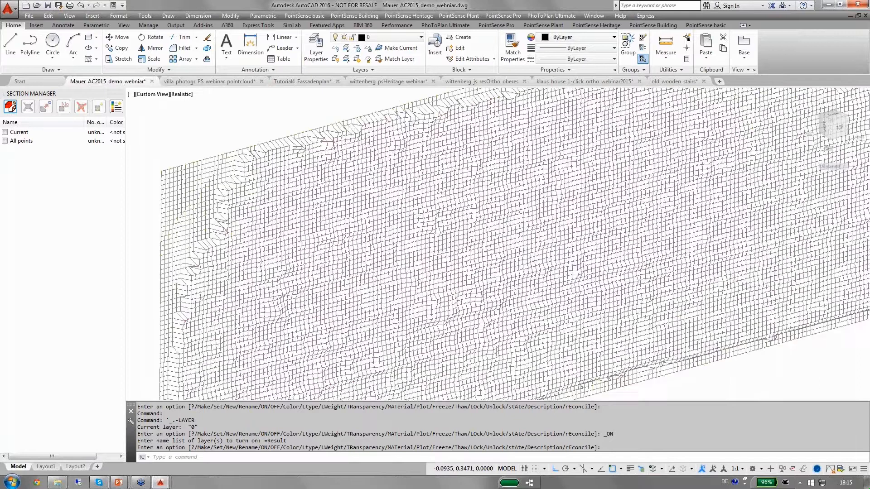
scroll(390, 147, "up", 7)
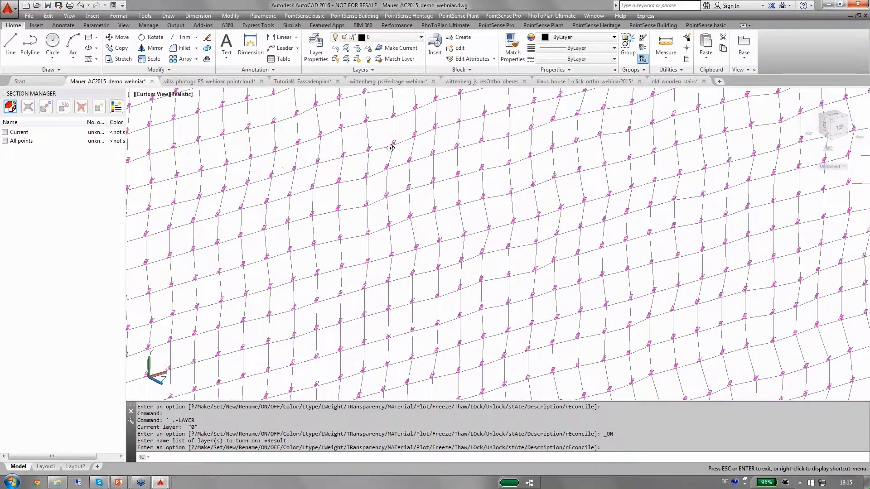
key("Escape")
scroll(397, 179, "up", 6)
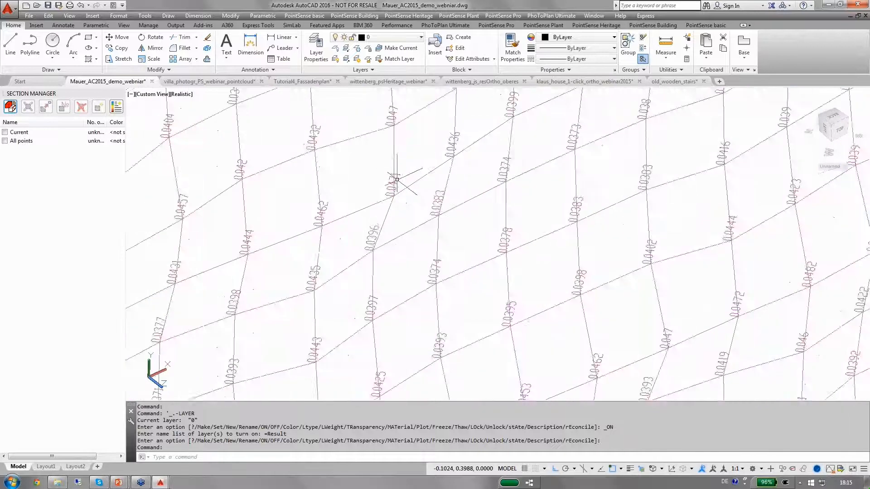
scroll(397, 179, "up", 1)
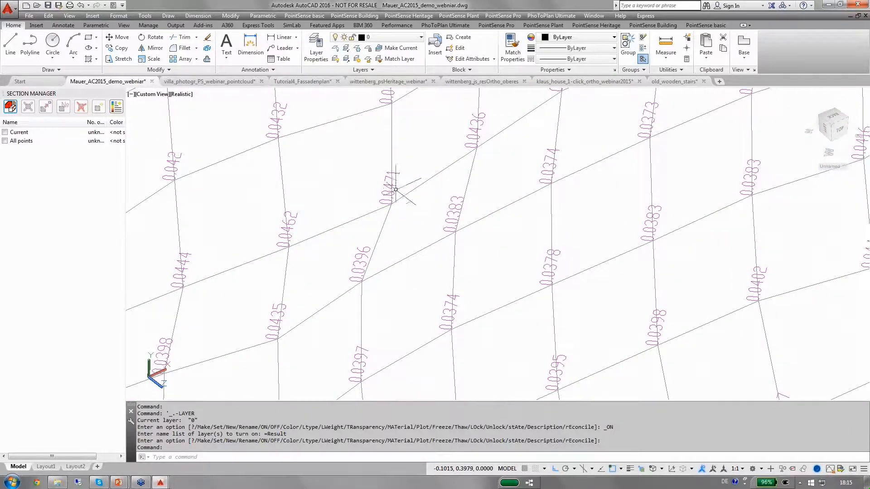
scroll(392, 202, "up", 1)
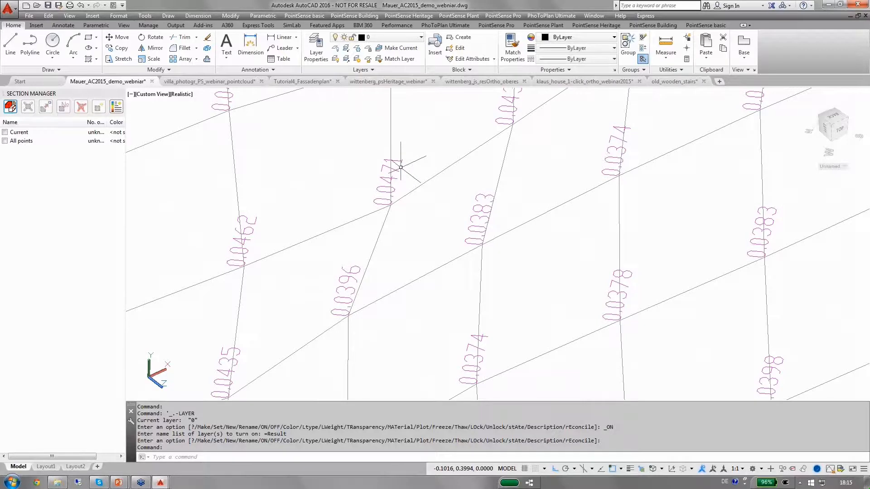
scroll(401, 167, "down", 3)
scroll(400, 167, "down", 1)
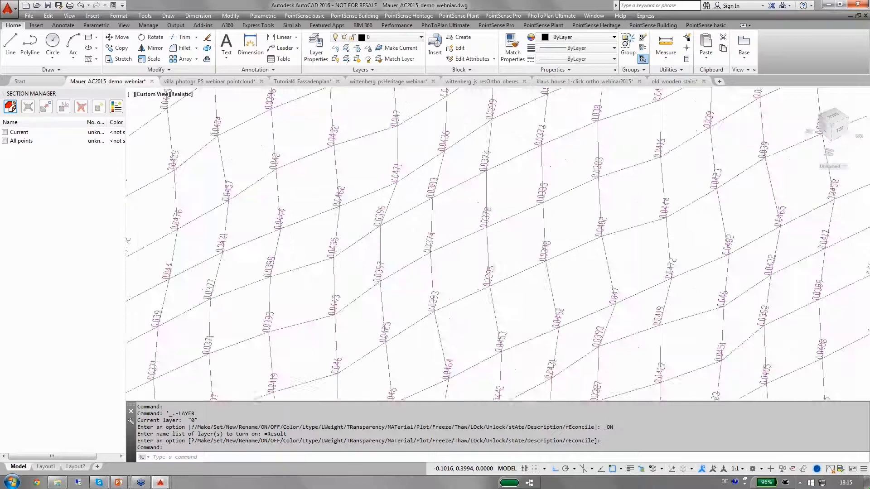
scroll(398, 171, "down", 1)
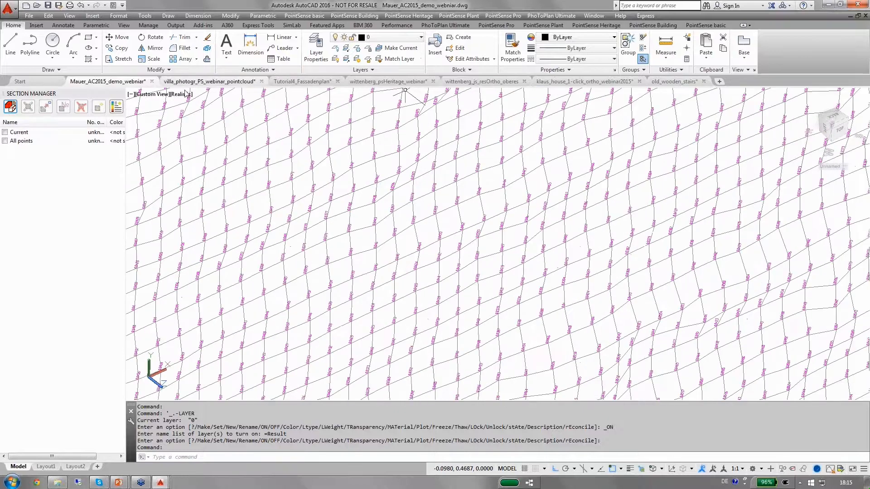
Show the current point cloud section again and set its colors to Intensity
left_click(5, 132)
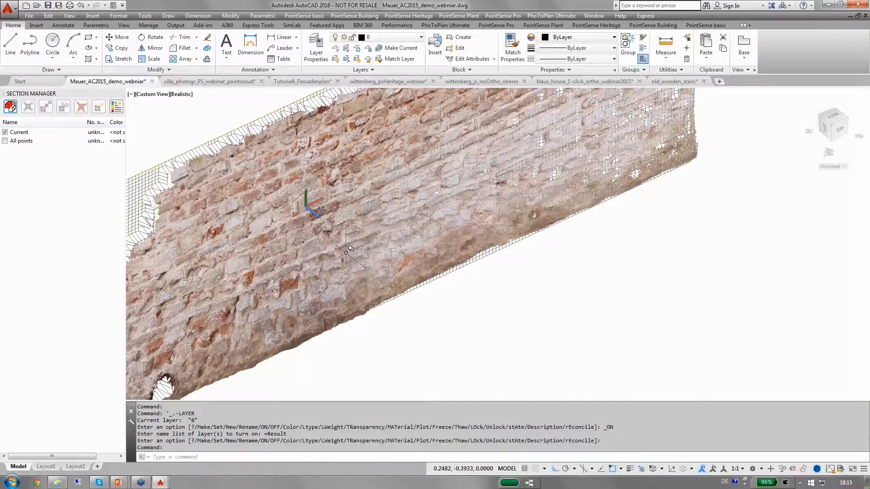
left_click(350, 248)
left_click(402, 286)
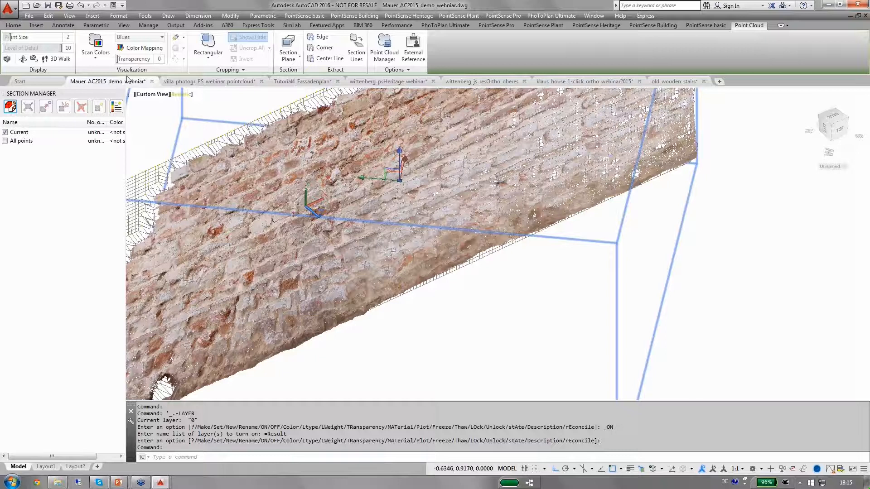
left_click(96, 58)
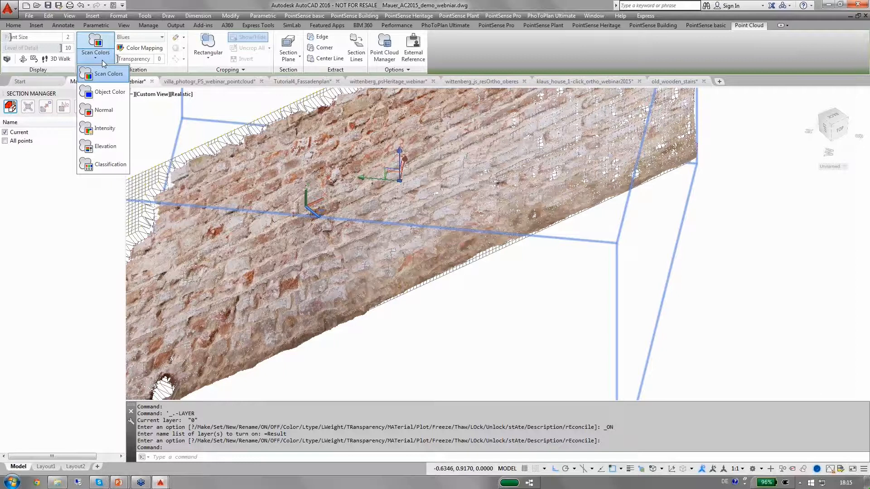
left_click(100, 133)
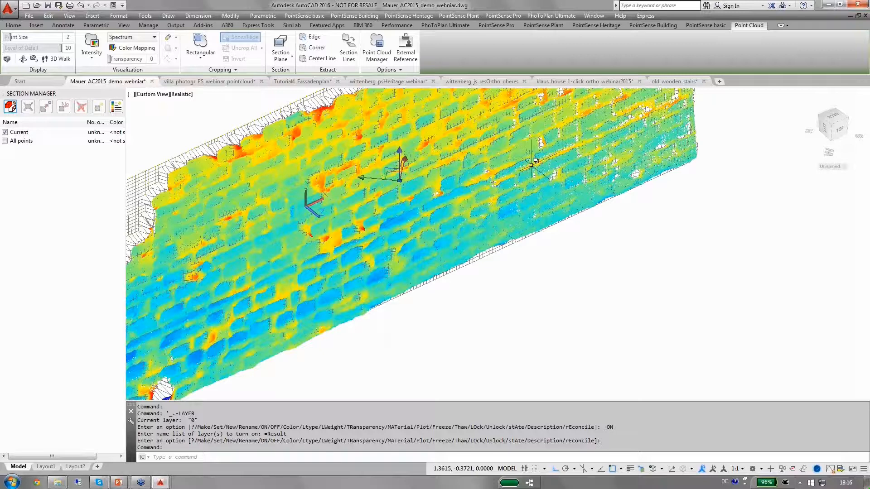
Turn on the Pointcloud and Legend layers to display the deviation legend beside the wall
middle_click_drag(535, 160, 535, 161, "shift")
middle_click_drag(493, 184, 467, 158, "shift")
left_click(14, 25)
left_click(376, 37)
left_click(336, 81)
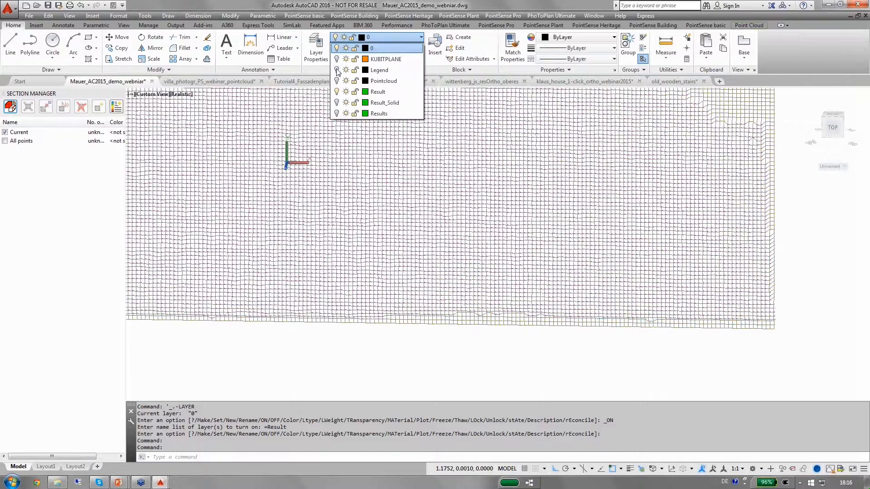
left_click(336, 70)
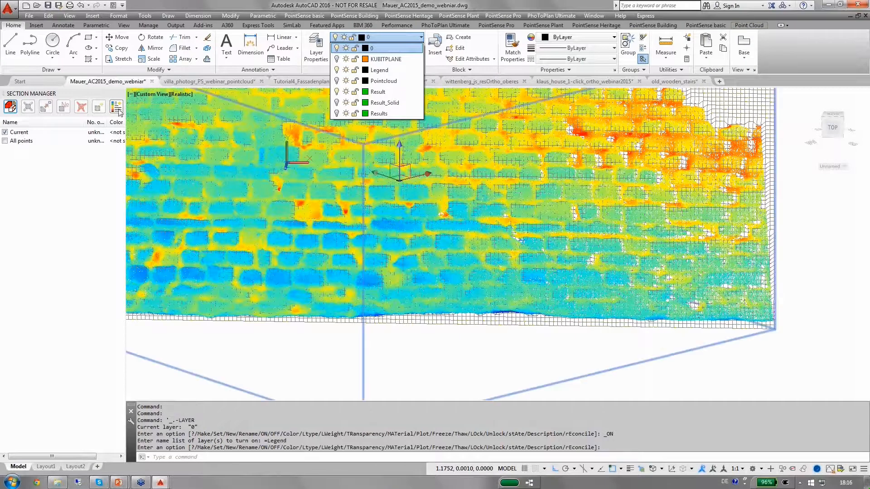
left_click(282, 2)
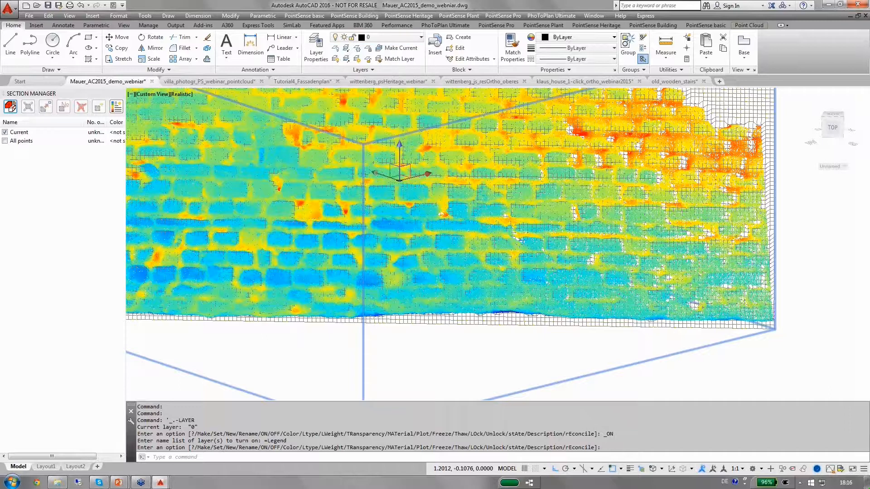
scroll(534, 181, "down", 5)
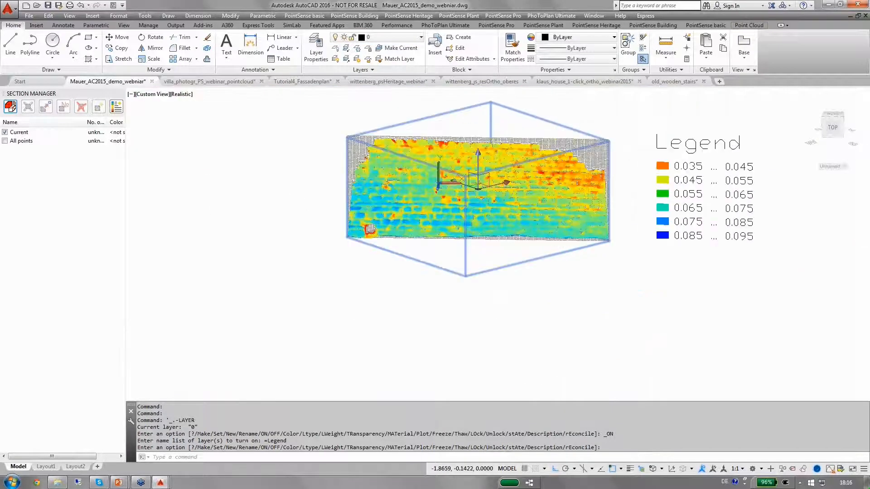
key("Escape")
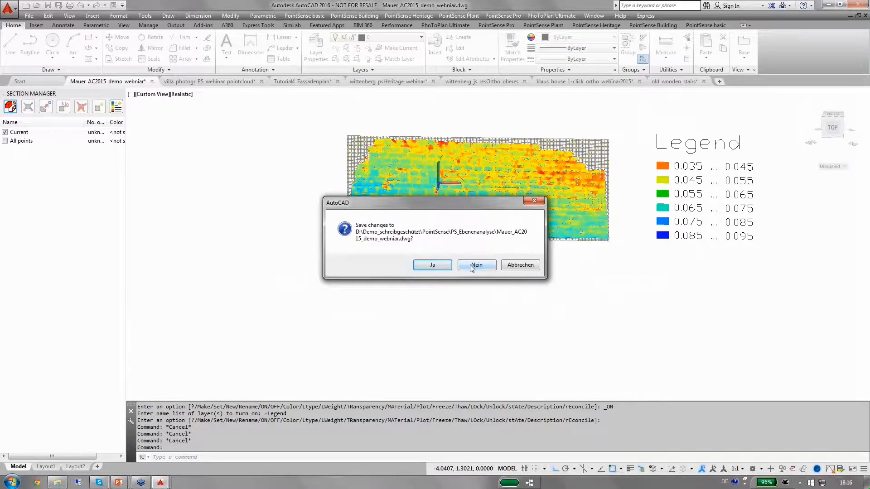
Close the Mauer_AC2015_demo_webinar drawing without saving changes
left_click(471, 266)
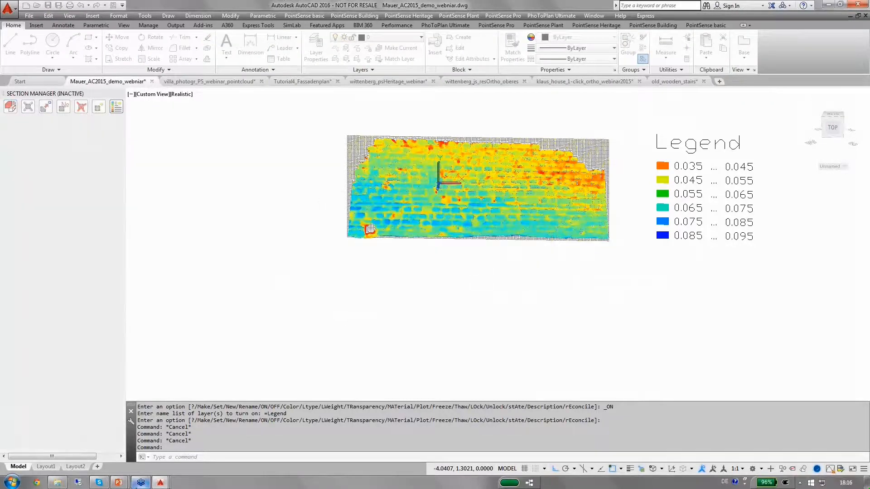
Switch to the PowerPoint presentation and advance to the next slide
mouse_move(118, 483)
left_click(169, 438)
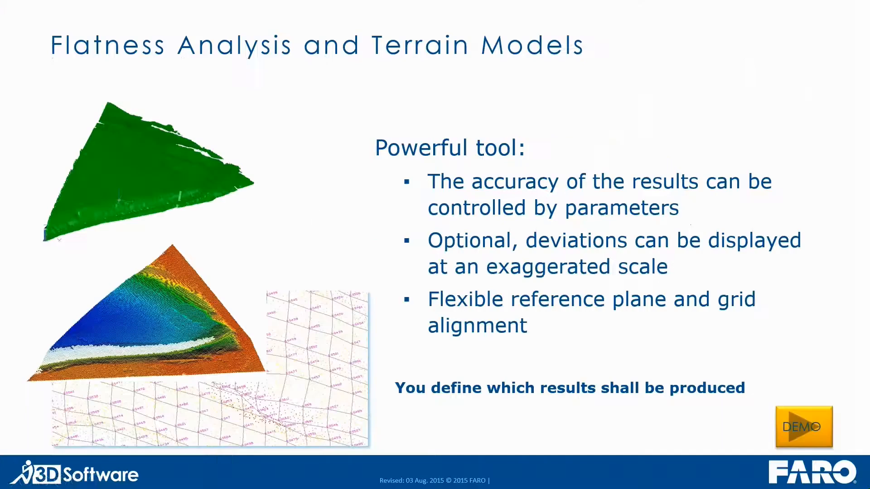
left_click(322, 215)
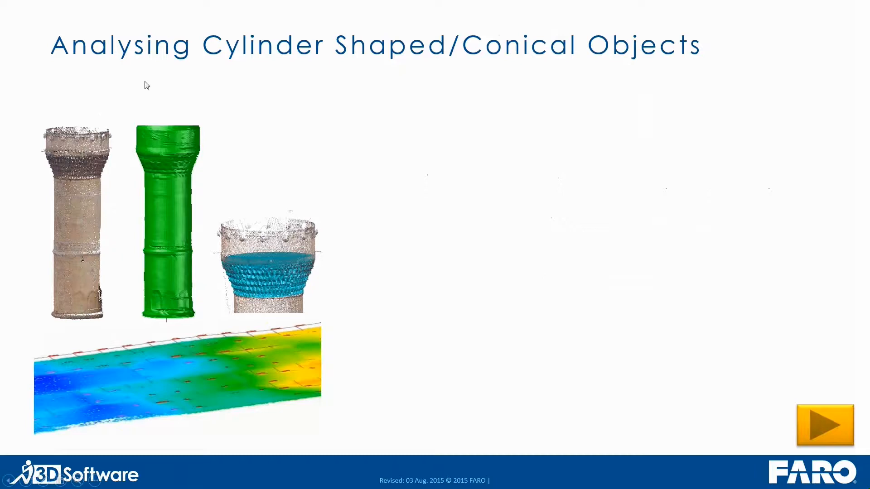
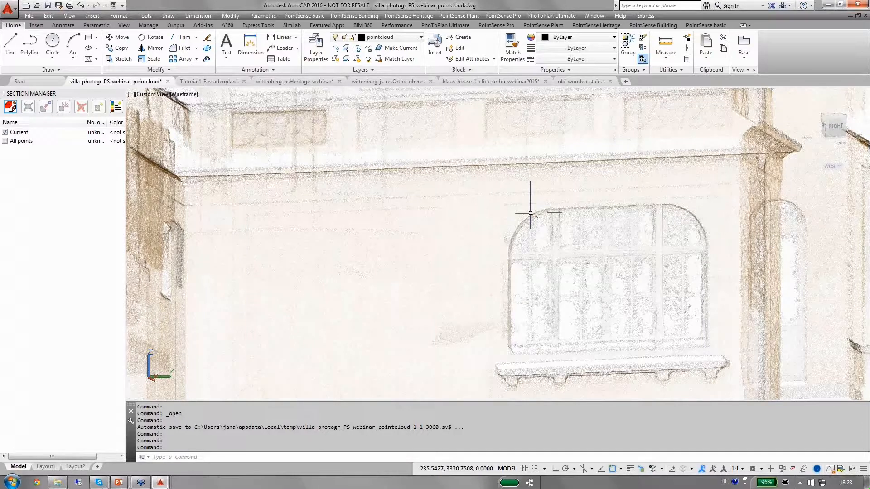
Create a best-fit plane through nine points picked around the arched window on the wall, with 3D snap on
left_click(595, 26)
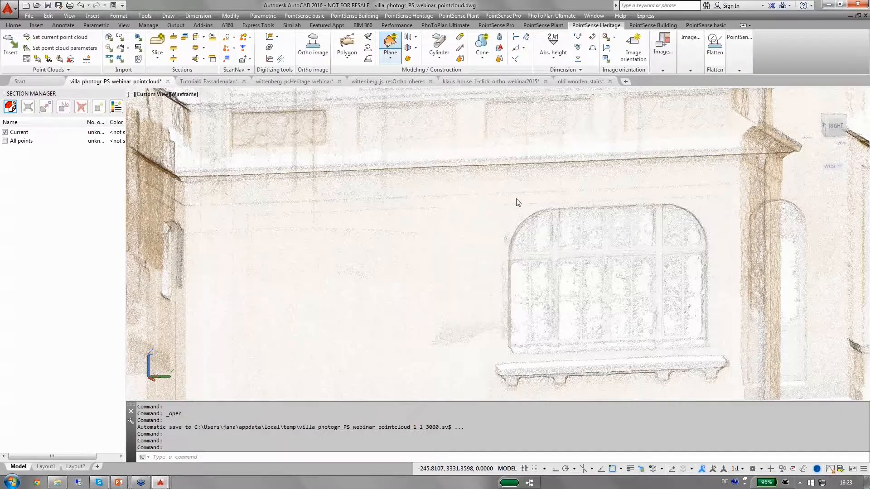
left_click(333, 163)
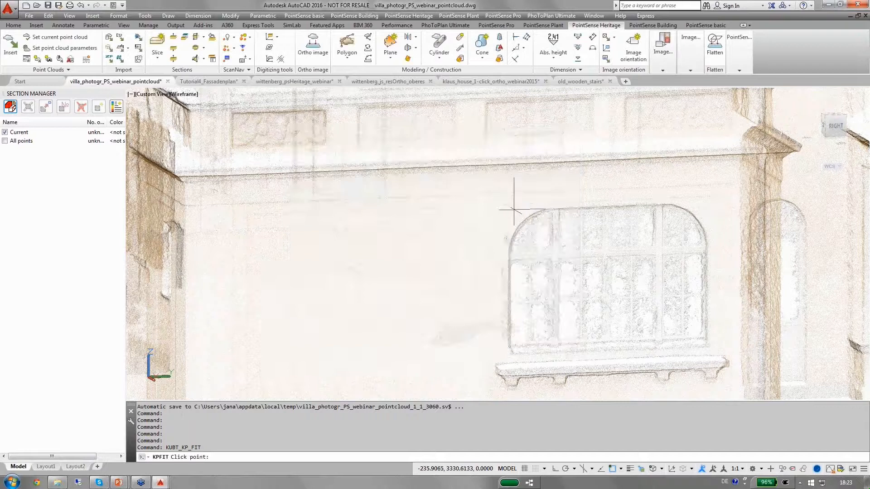
key("F4")
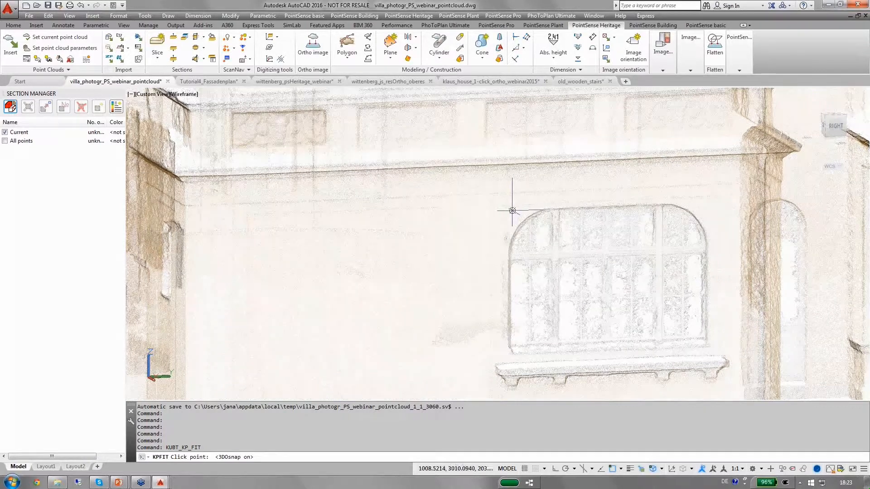
left_click(512, 209)
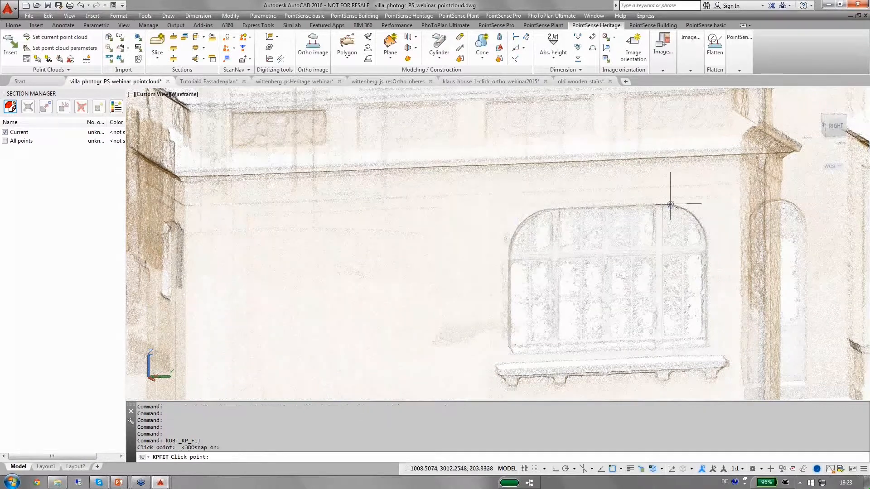
left_click(527, 207)
left_click(708, 207)
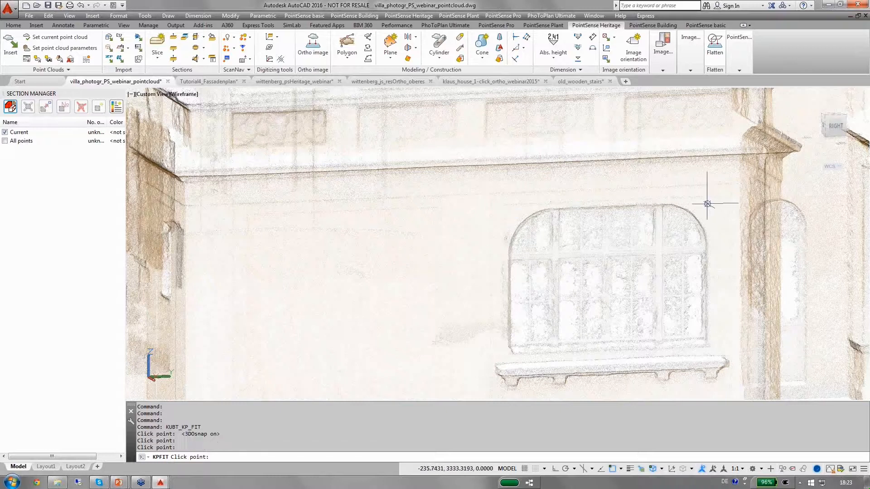
left_click(703, 204)
left_click(708, 215)
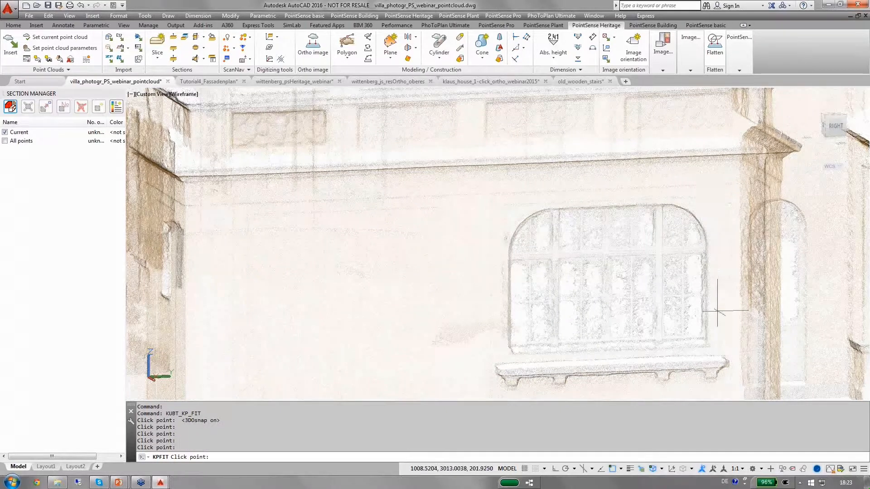
left_click(713, 350)
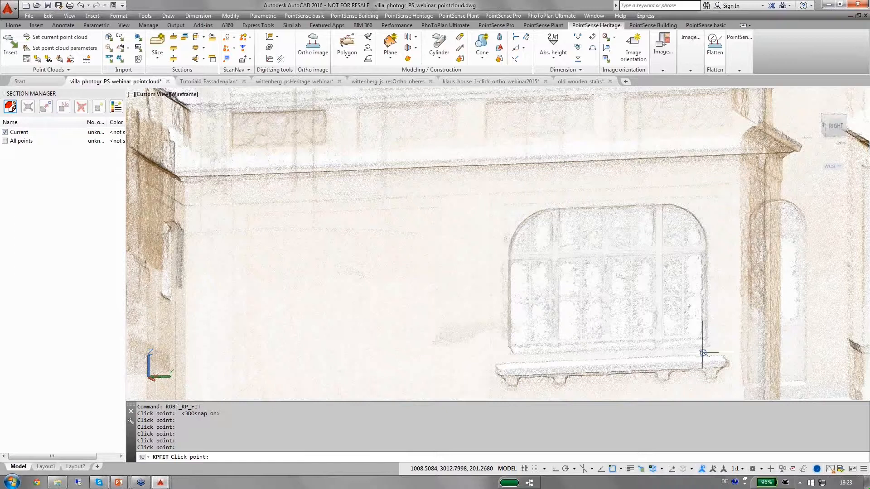
left_click(698, 349)
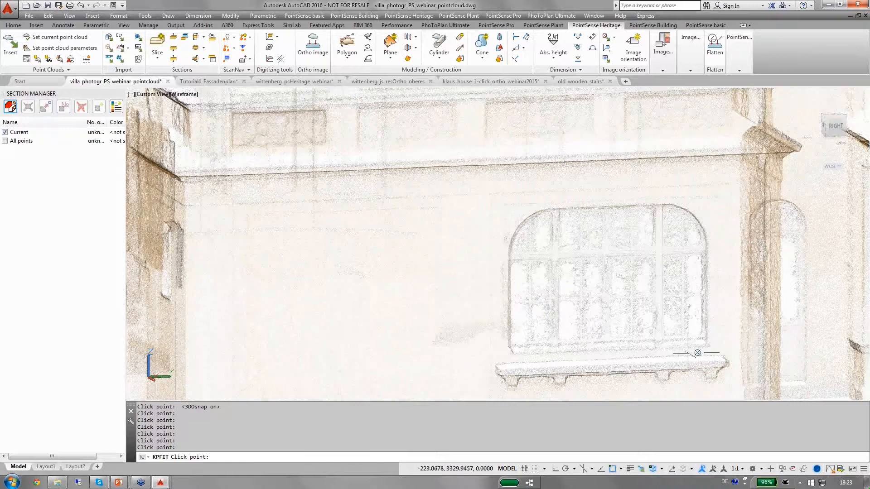
left_click(523, 357)
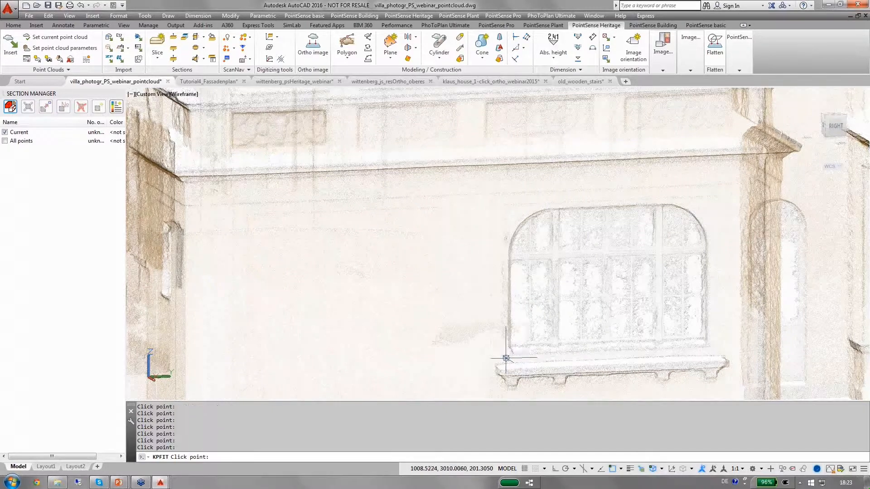
left_click(506, 359)
key("Return")
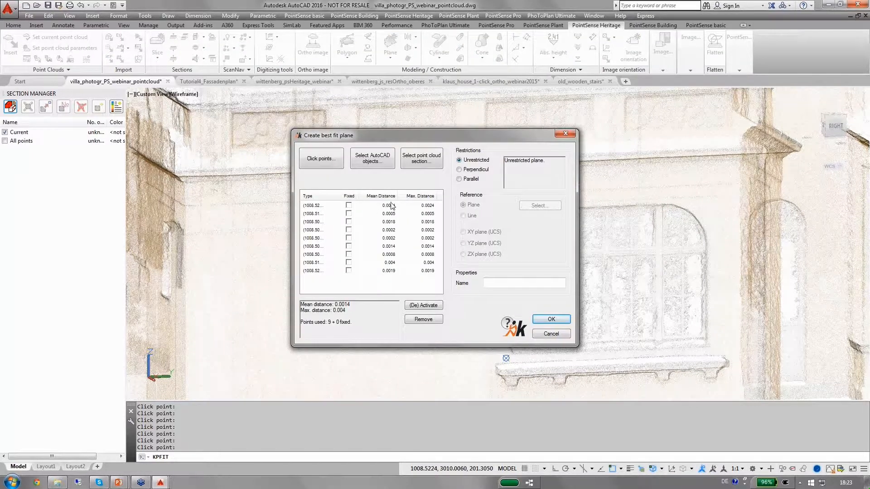
left_click_drag(398, 198, 399, 198)
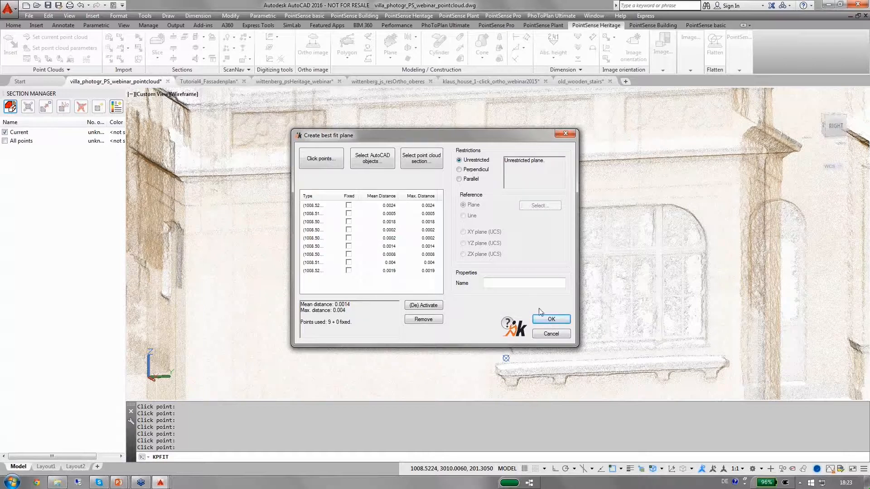
left_click(545, 320)
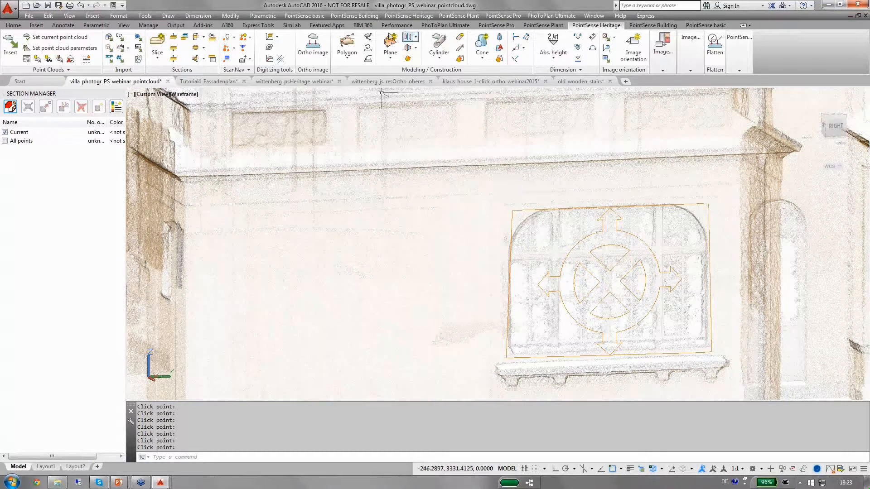
Align the UCS to the fitted plane and hide the current point cloud section
left_click(276, 37)
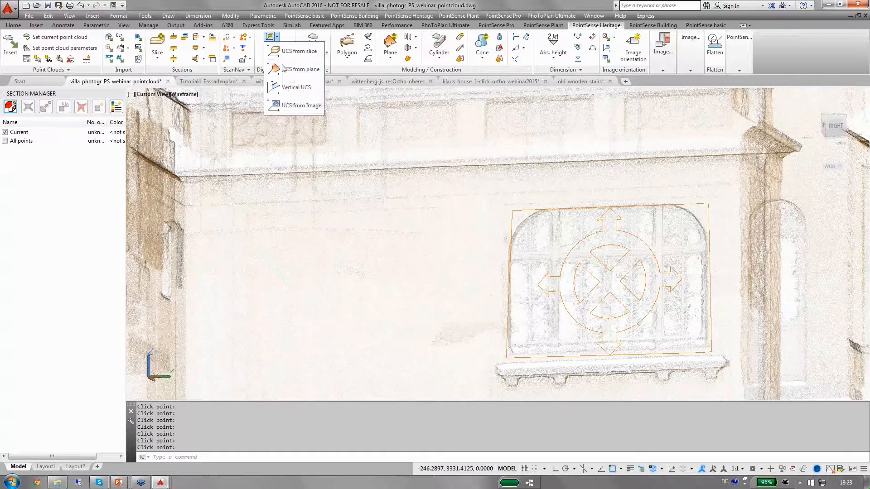
left_click(285, 69)
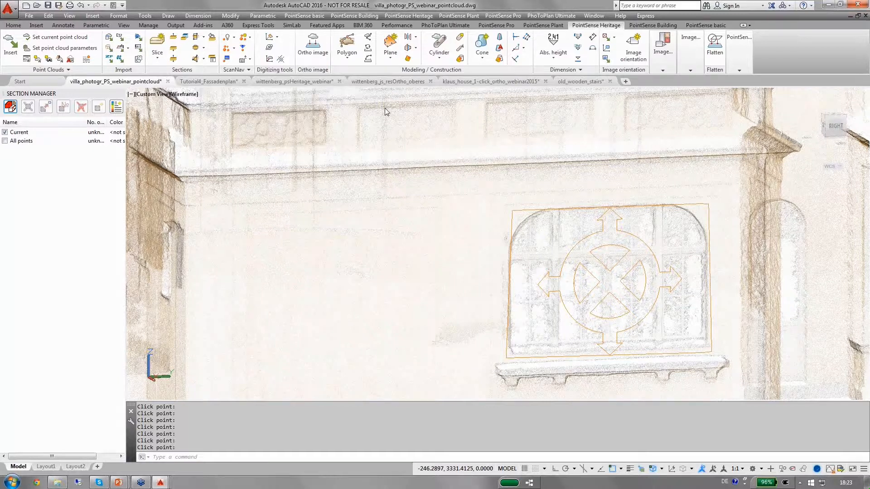
left_click(533, 210)
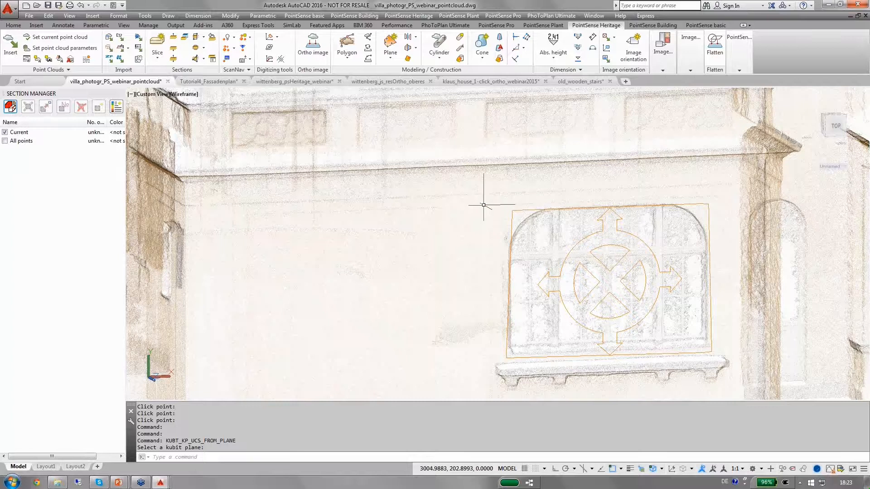
middle_click_drag(483, 205, 560, 175, "shift")
key("Escape")
left_click(5, 132)
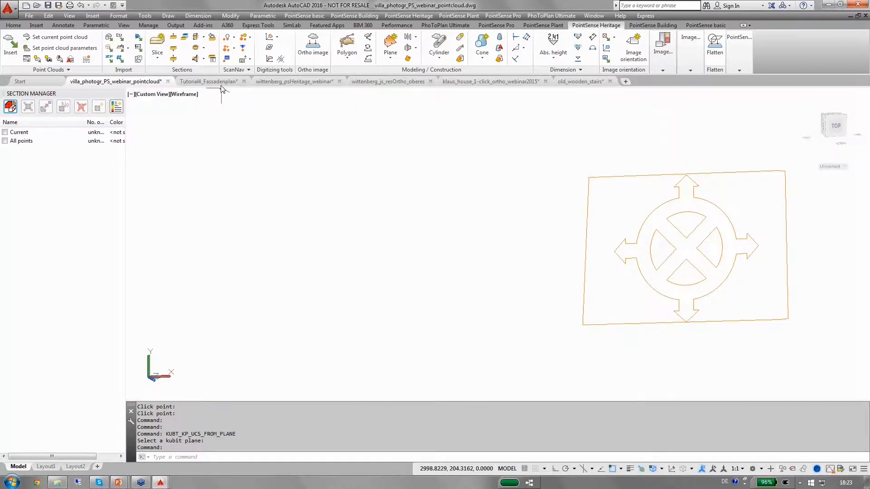
Open the Image Management palette from the image modeling tools
left_click(663, 51)
left_click(691, 46)
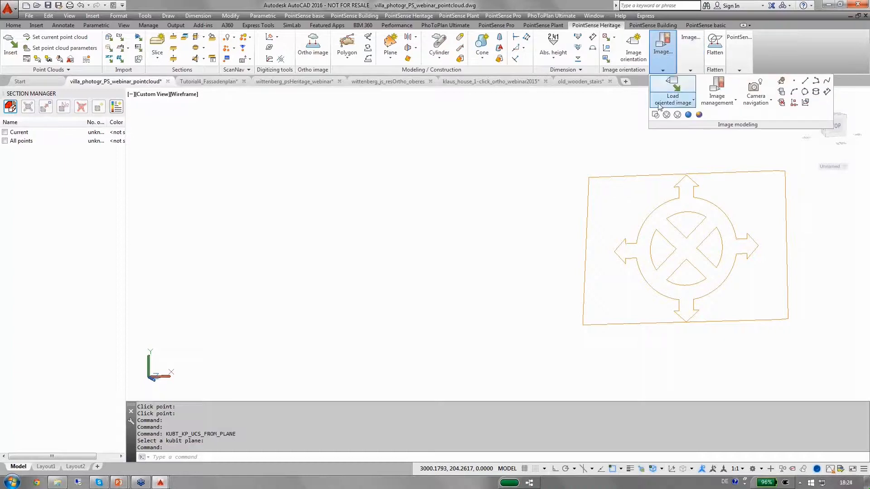
left_click(672, 100)
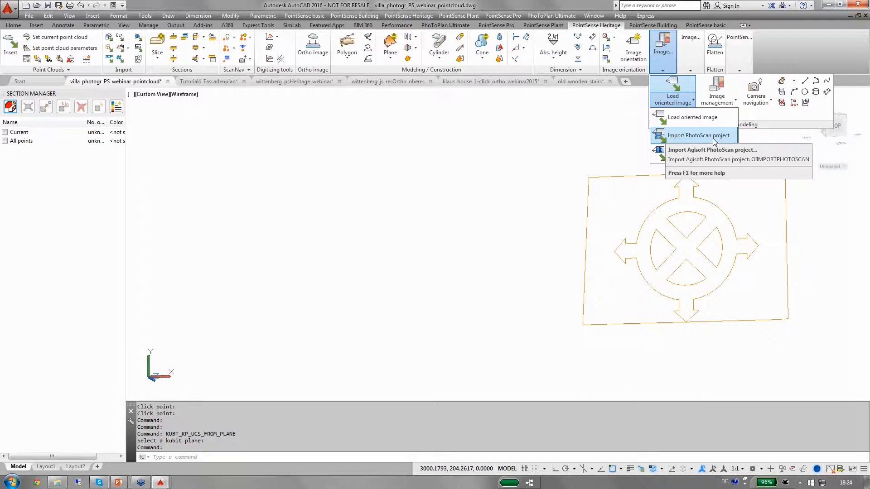
left_click(716, 90)
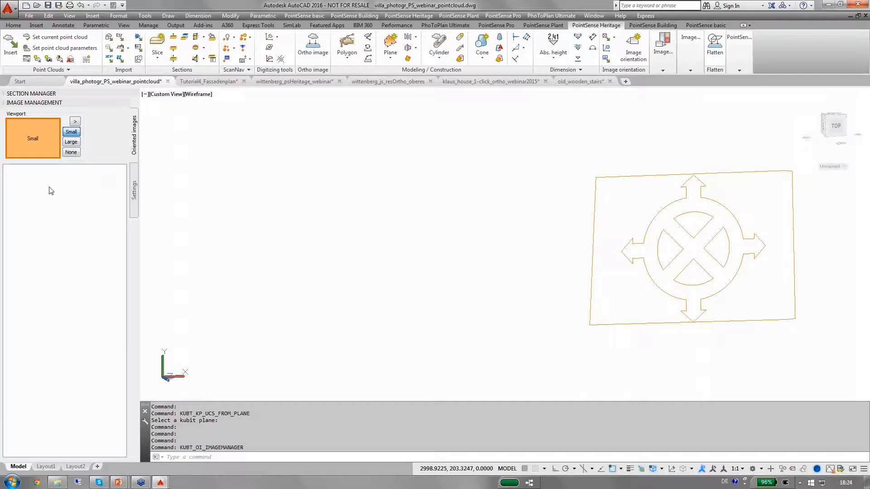
Set the additional oriented-images directory to the _kubit_oriented_images_cameras folder under kubit Villa NIKON D5300_Agisoft\IMAGES
left_click(134, 196)
left_click(108, 134)
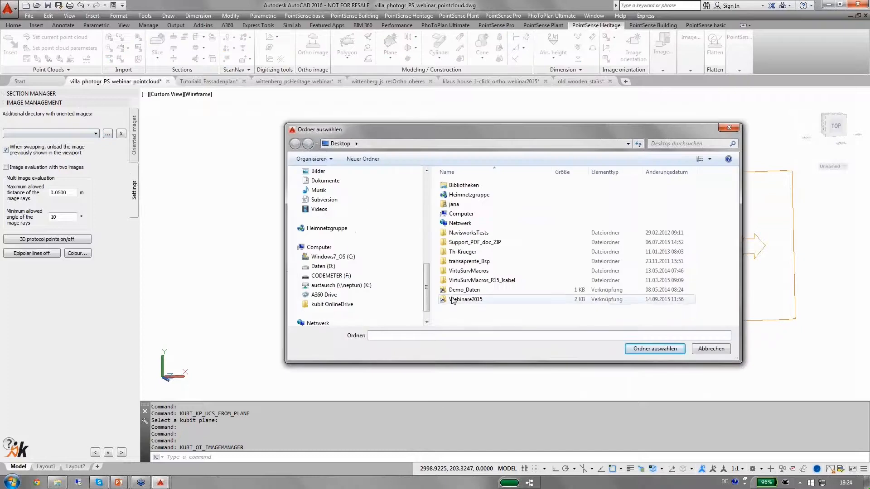
double_click(446, 300)
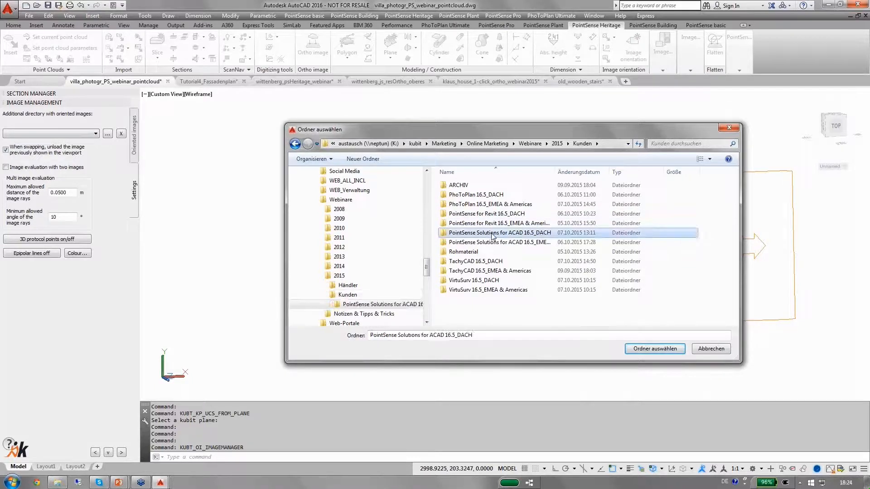
double_click(493, 234)
double_click(459, 205)
double_click(459, 190)
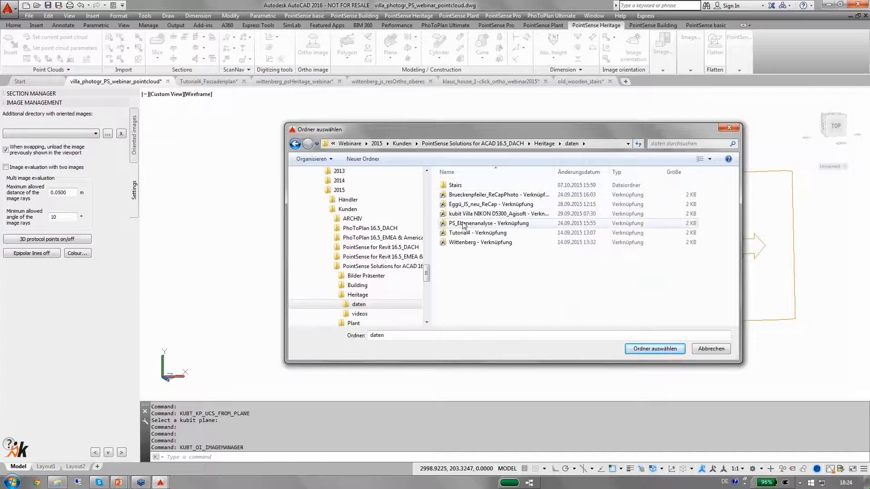
double_click(463, 213)
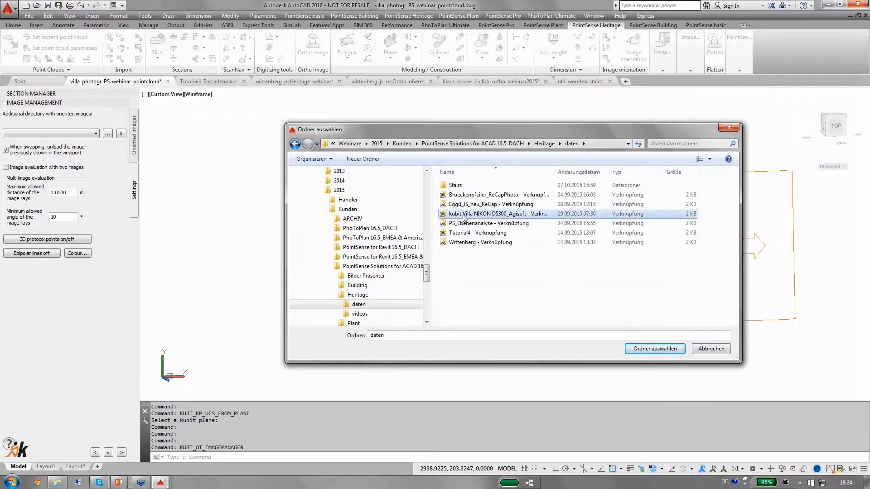
double_click(460, 185)
left_click(461, 185)
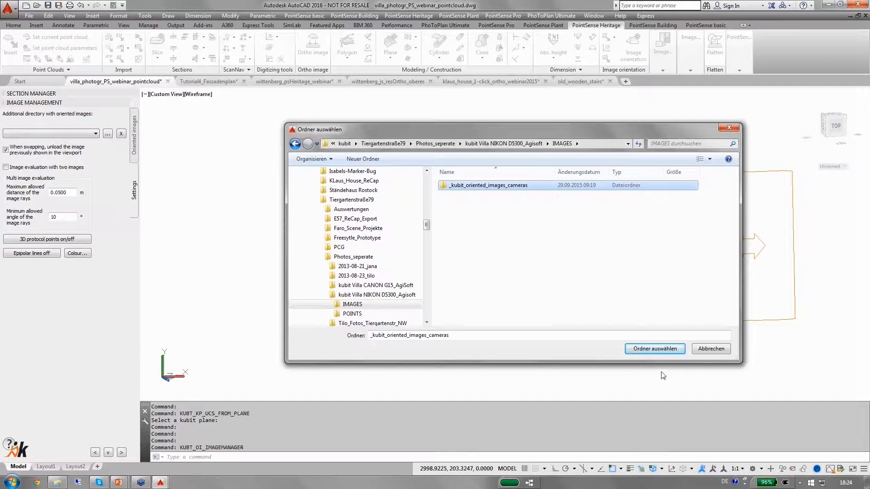
left_click(654, 349)
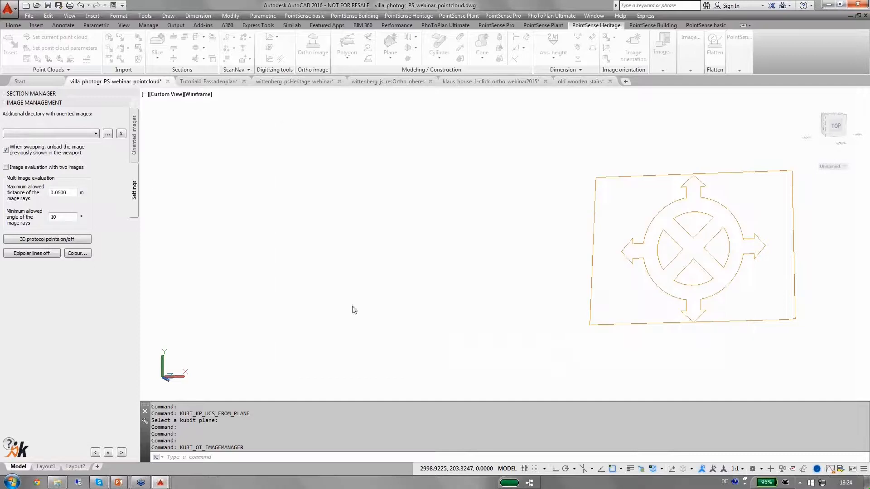
Show the oriented images list and split the drawing area into two vertical viewports
left_click(135, 154)
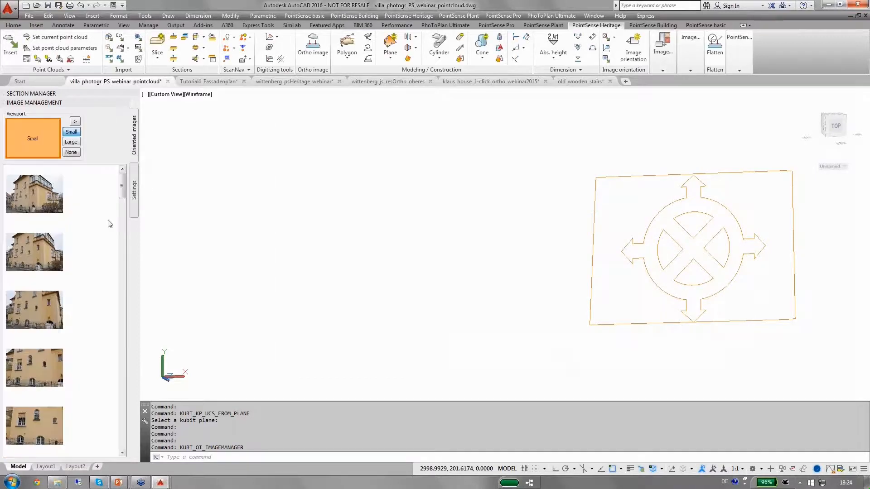
left_click_drag(122, 196, 113, 427)
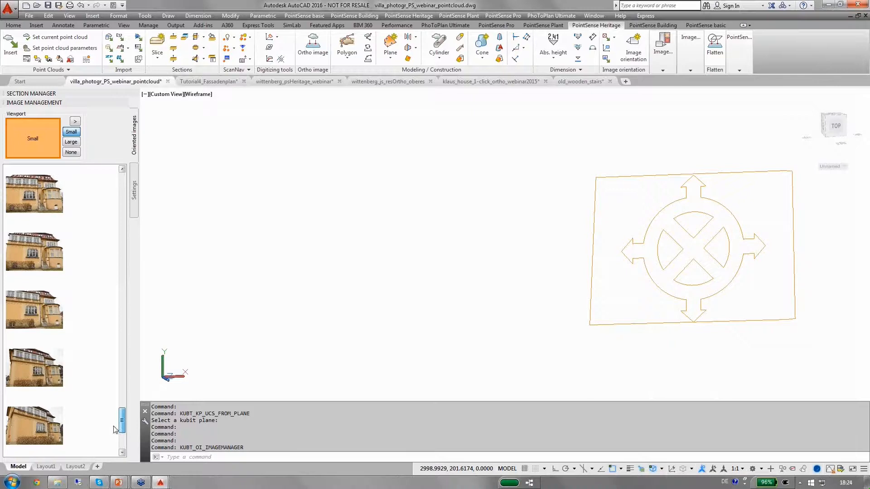
left_click(76, 122)
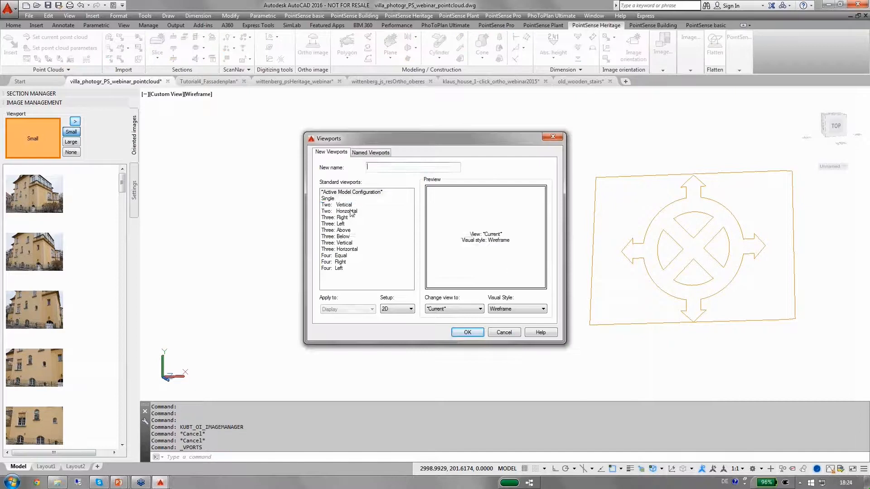
double_click(350, 204)
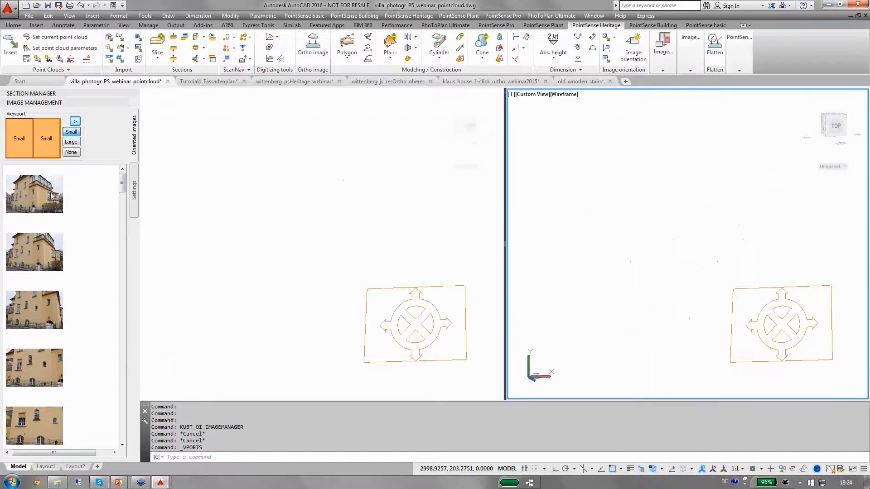
Set the right viewport's image display to None and the left viewport's to Large
left_click(70, 153)
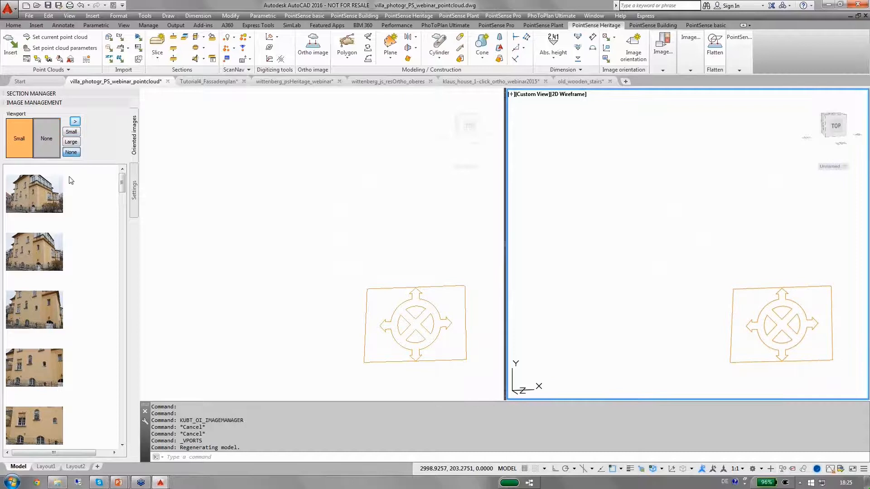
left_click(22, 145)
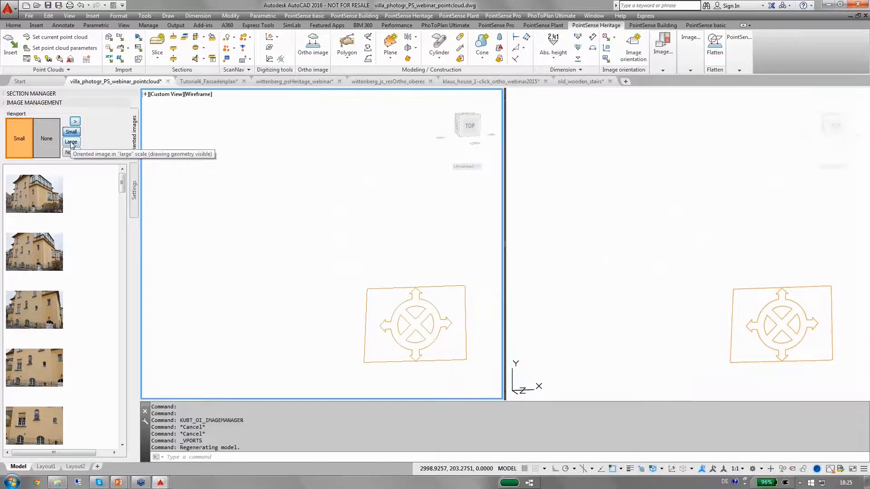
left_click(71, 142)
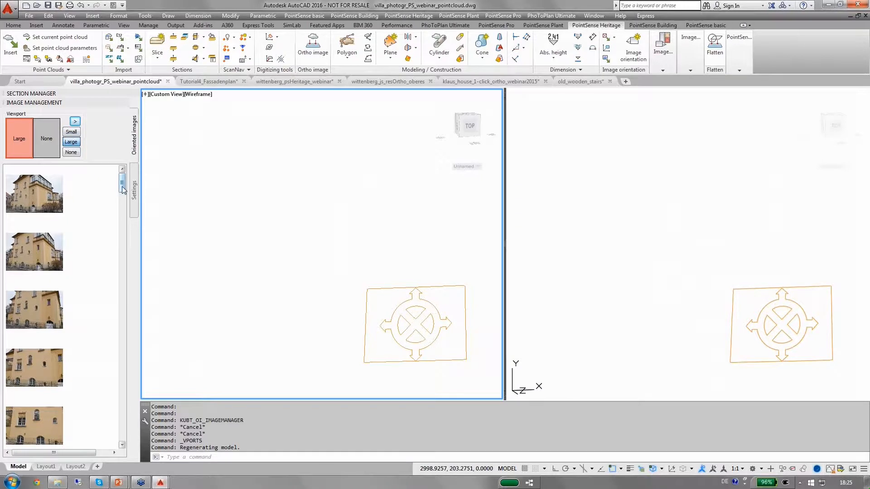
Display an oriented villa photo in the left viewport over the fitted plane
left_click_drag(123, 190, 127, 414)
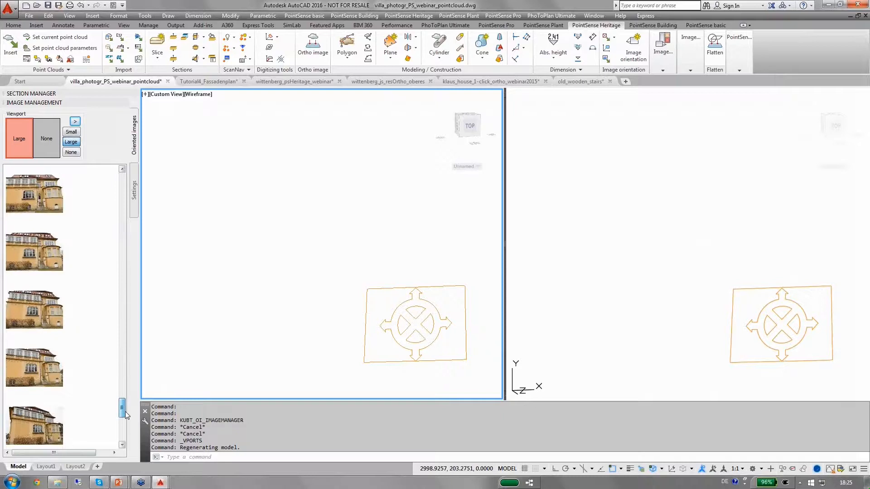
left_click(34, 194)
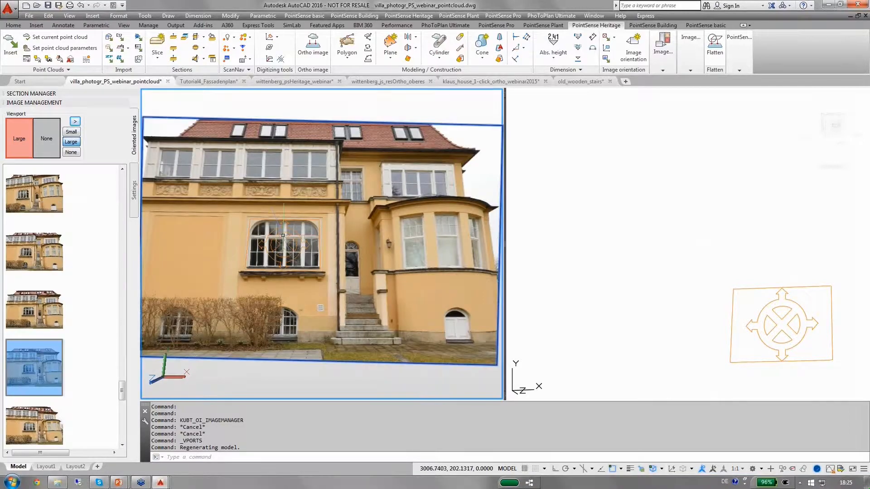
scroll(283, 235, "up", 4)
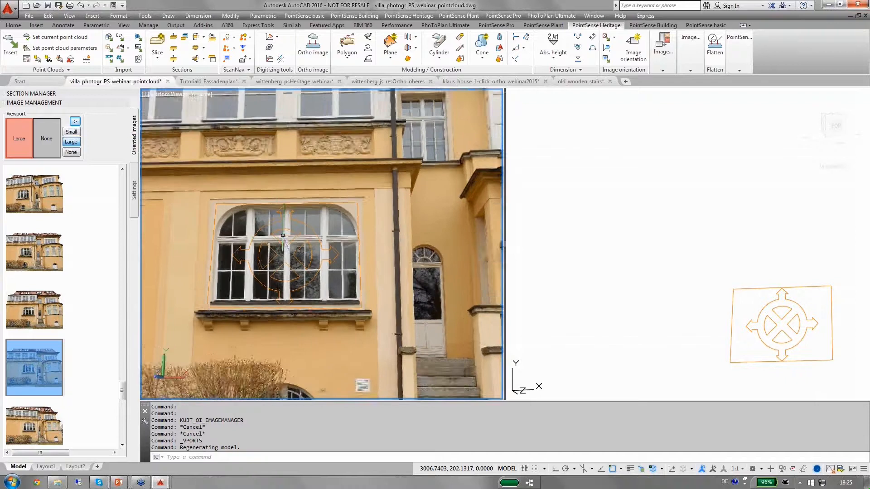
Turn off the KUBITPLANE layer and make Layer1 the current layer, zoomed in on the arched window
scroll(282, 235, "up", 3)
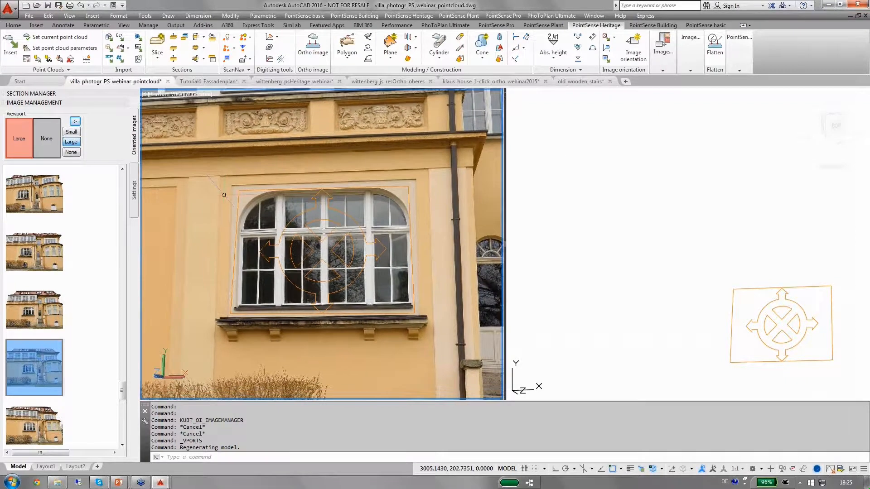
scroll(242, 203, "up", 2)
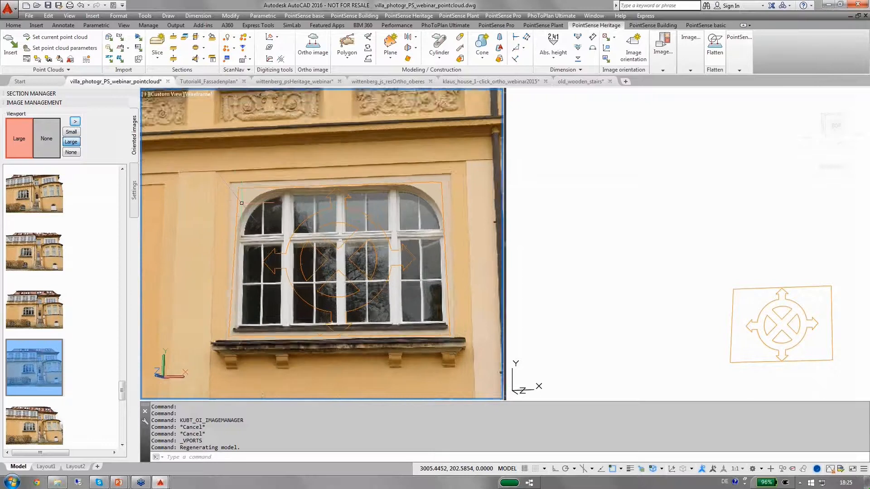
scroll(247, 212, "up", 1)
scroll(246, 211, "up", 1)
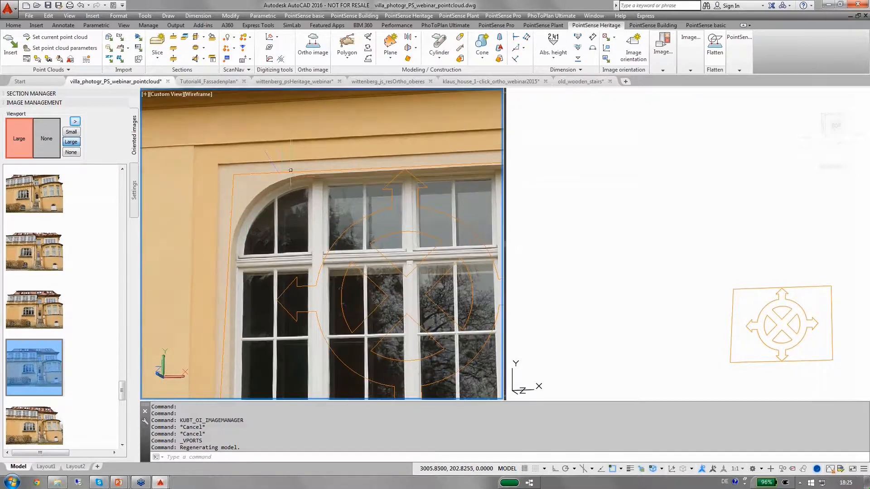
scroll(282, 177, "down", 1)
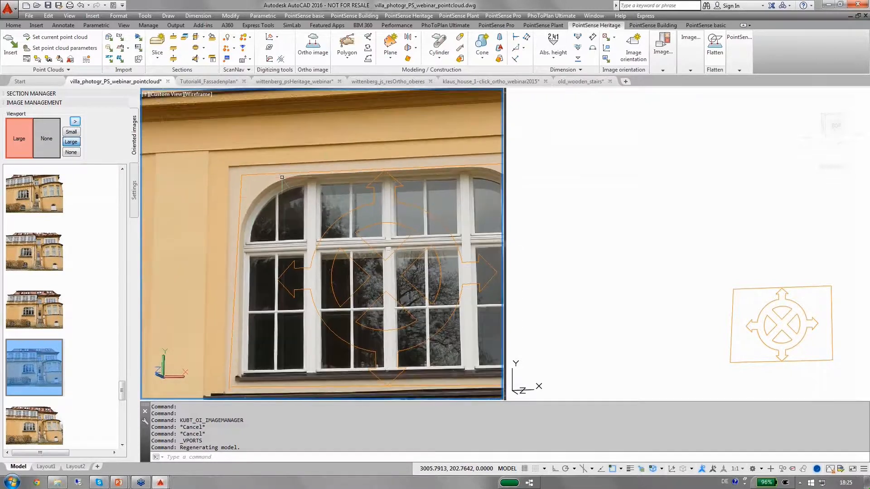
left_click(13, 25)
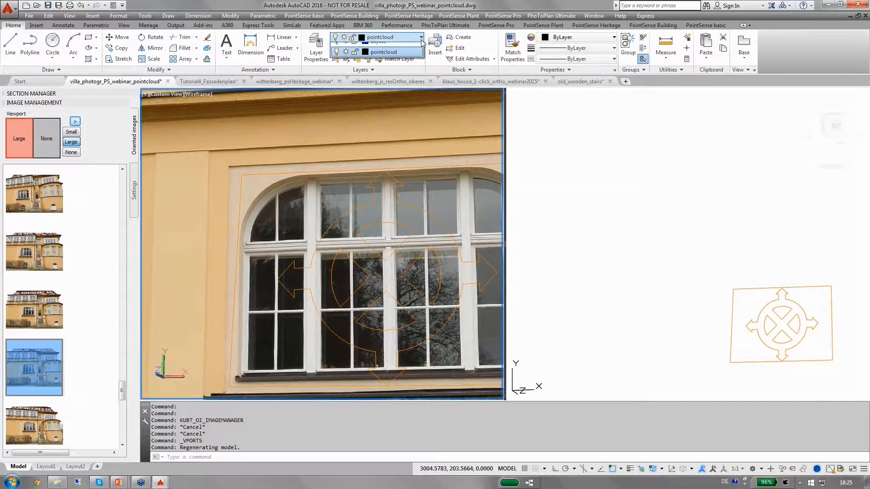
left_click(385, 37)
left_click(337, 69)
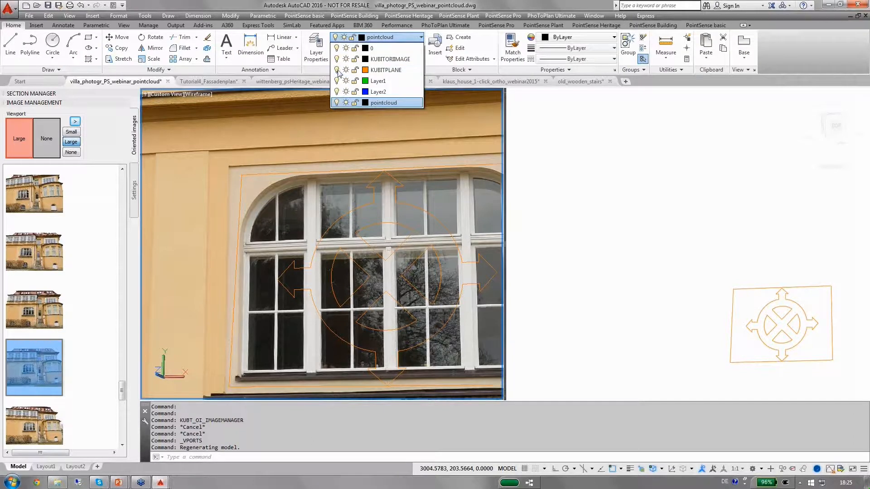
left_click(377, 81)
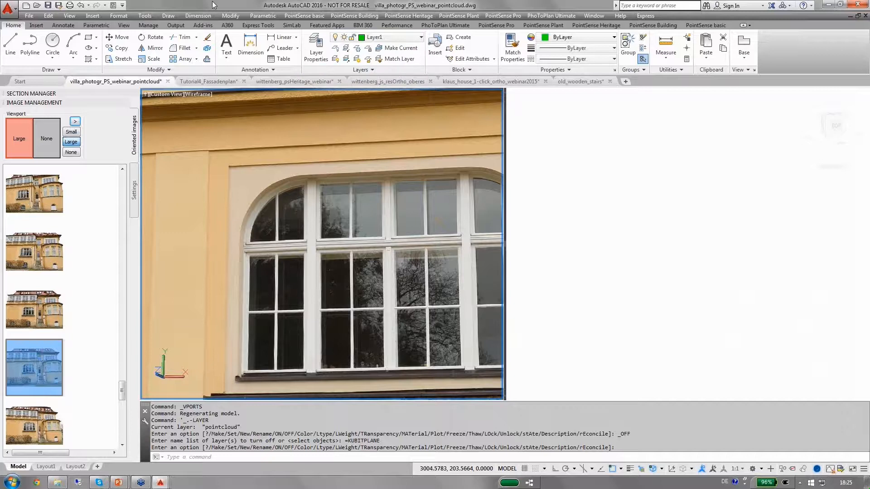
Turn on lineweight display and trace the left curve of the window's arched head with a three-point arc
left_click(629, 471)
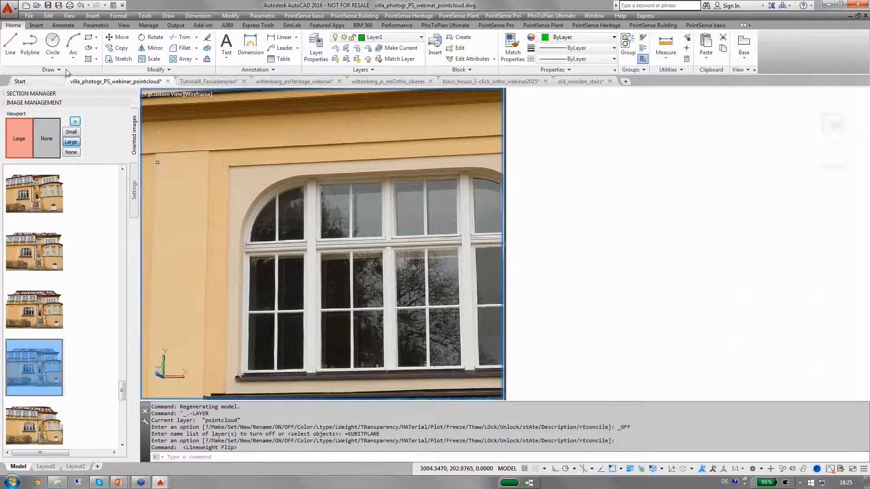
left_click(73, 45)
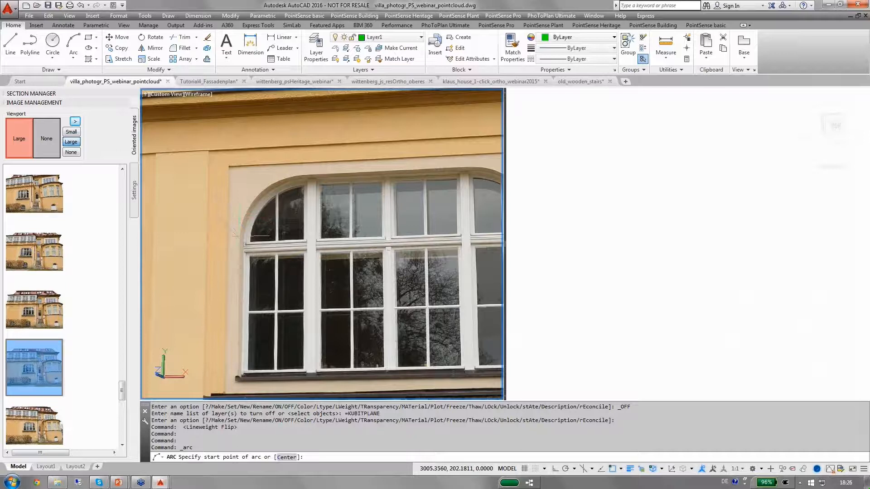
scroll(243, 234, "up", 2)
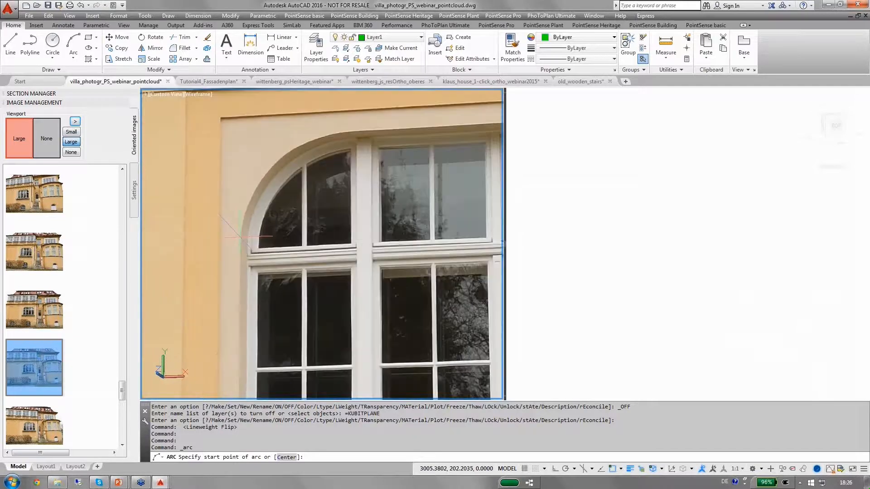
left_click(240, 236)
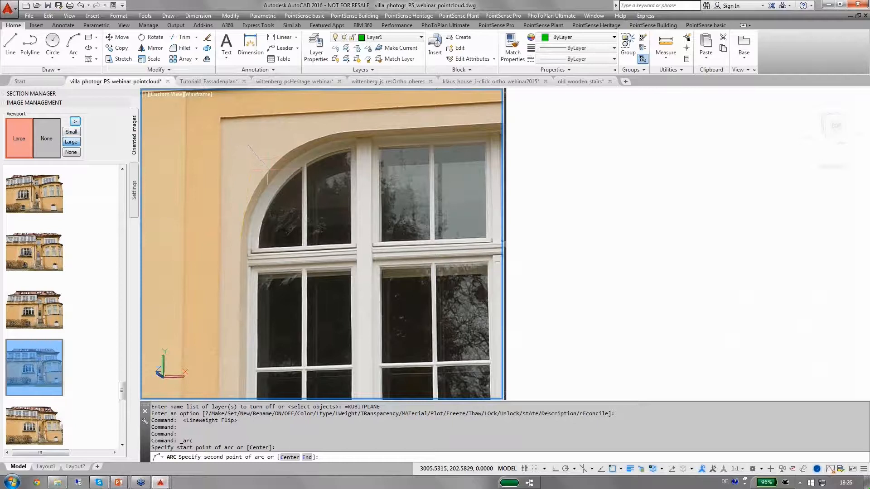
left_click(267, 171)
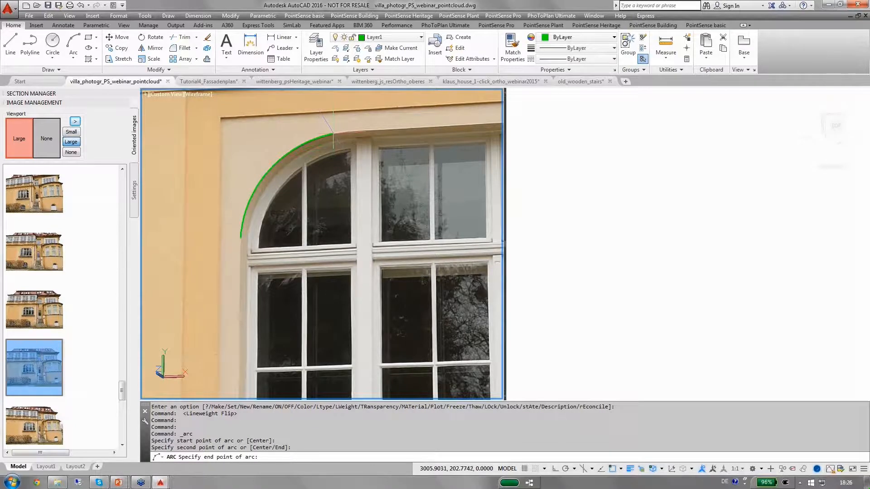
left_click(333, 133)
scroll(333, 133, "down", 4)
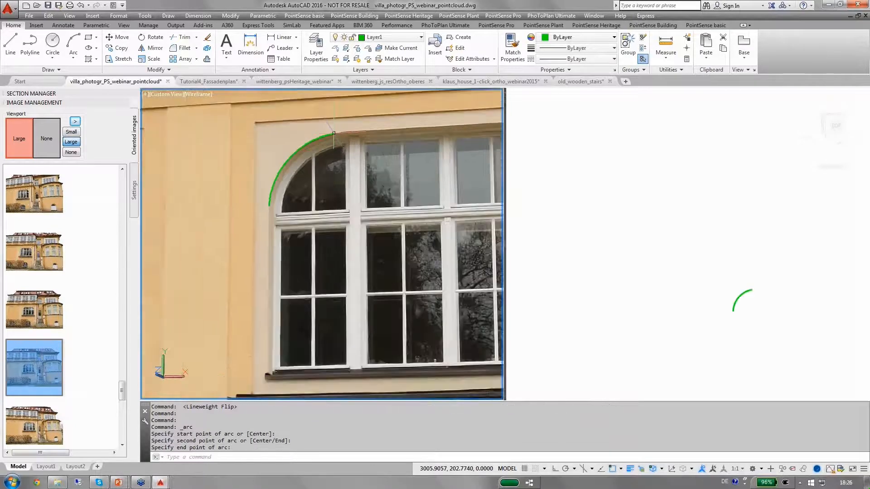
middle_click_drag(334, 133, 198, 156)
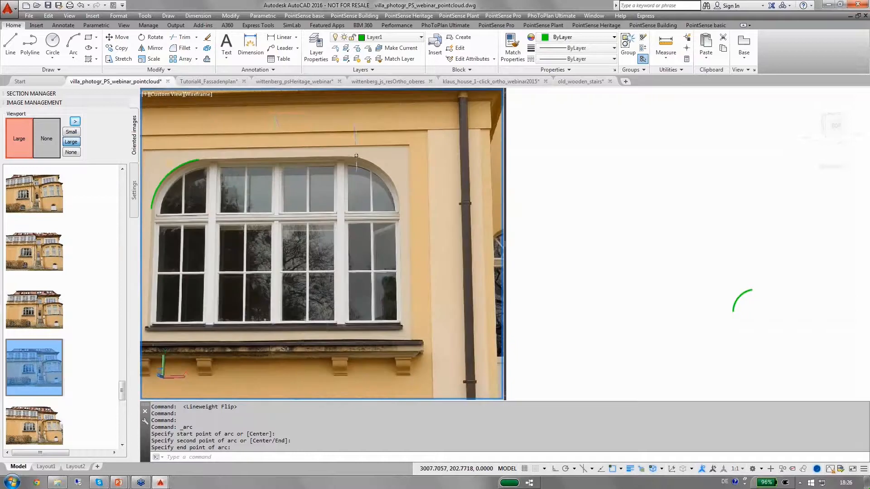
Trace the right curve of the window's arched head with another three-point arc
left_click(73, 45)
scroll(355, 186, "up", 3)
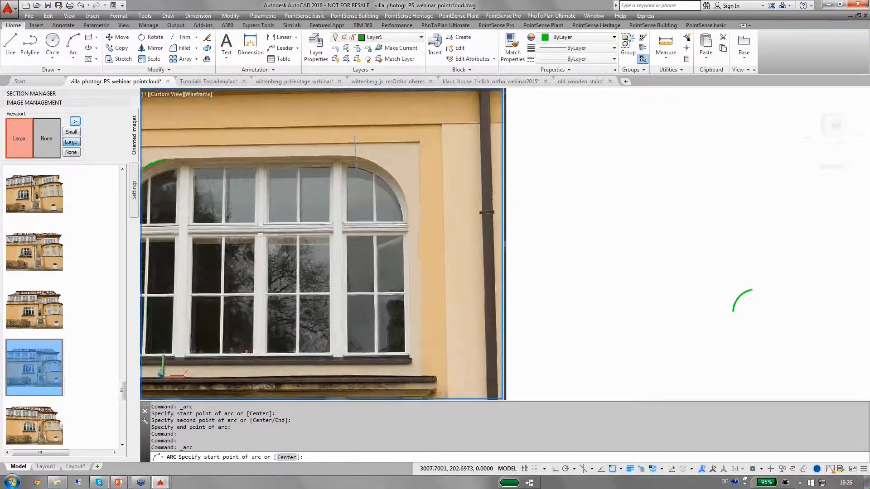
left_click(355, 154)
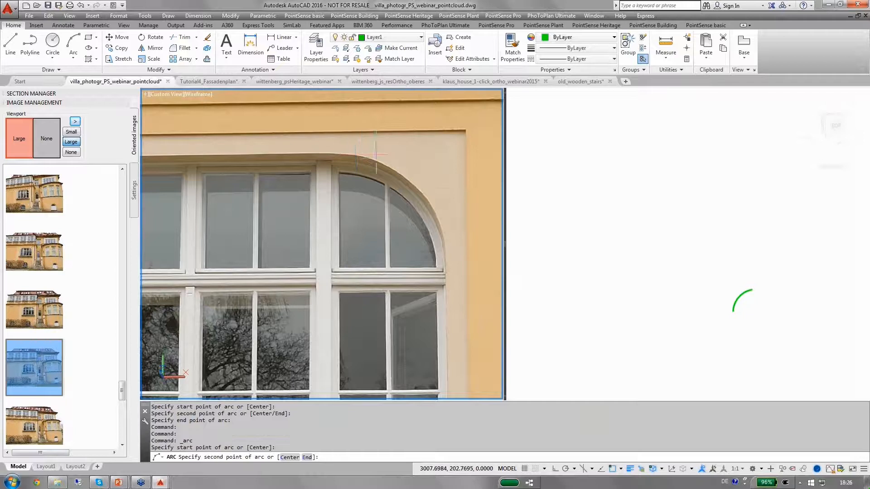
left_click(415, 186)
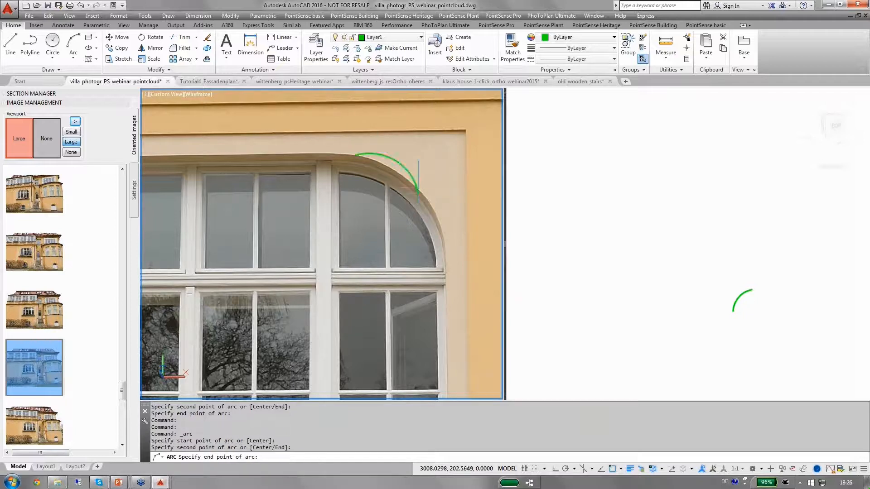
left_click(445, 247)
scroll(445, 247, "down", 2)
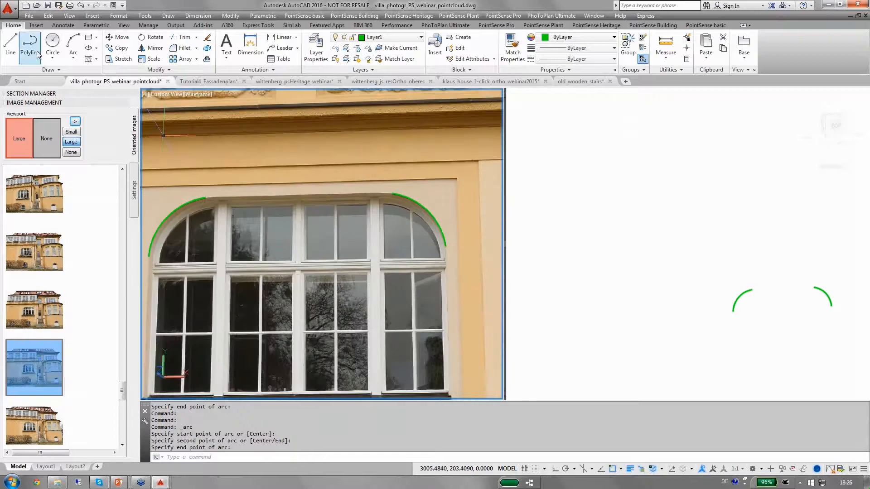
Draw a polyline segment along the straight top of the window head, joining the two arcs
left_click(29, 45)
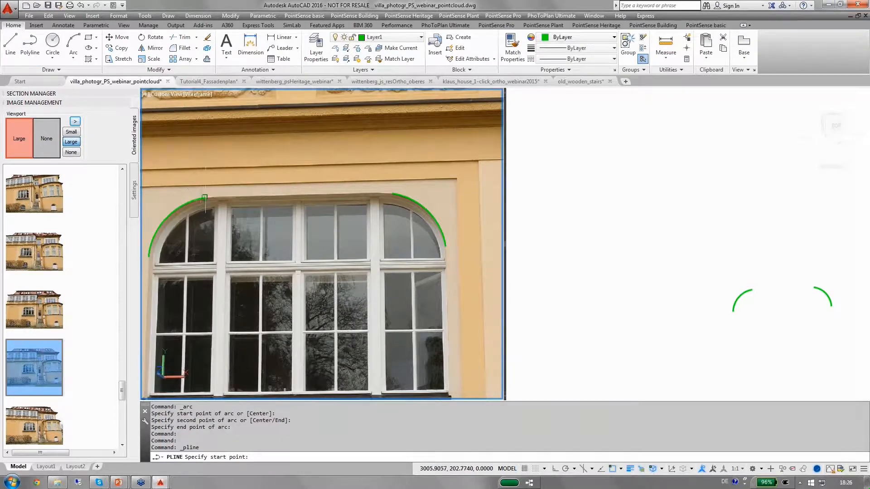
left_click(205, 198)
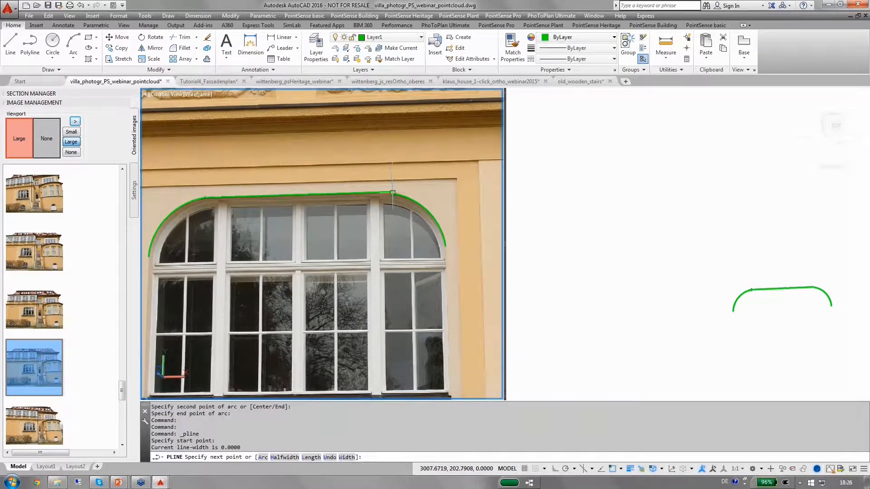
left_click(392, 193)
right_click(395, 190)
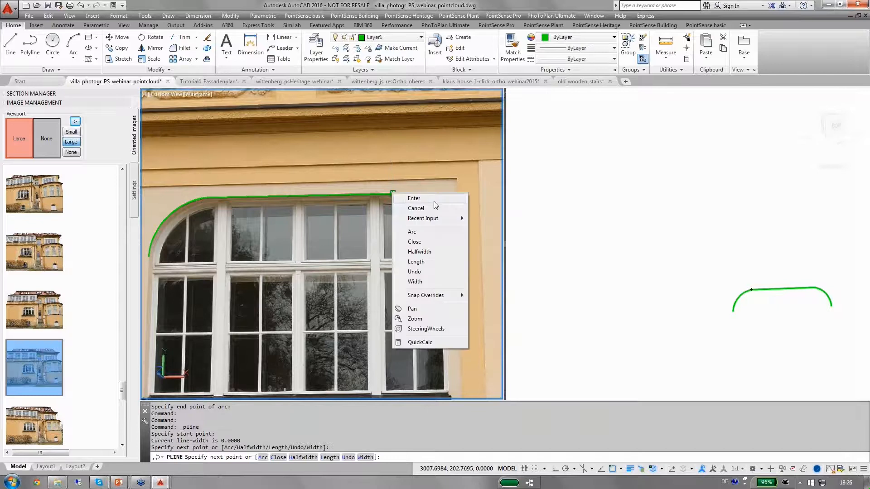
left_click(434, 198)
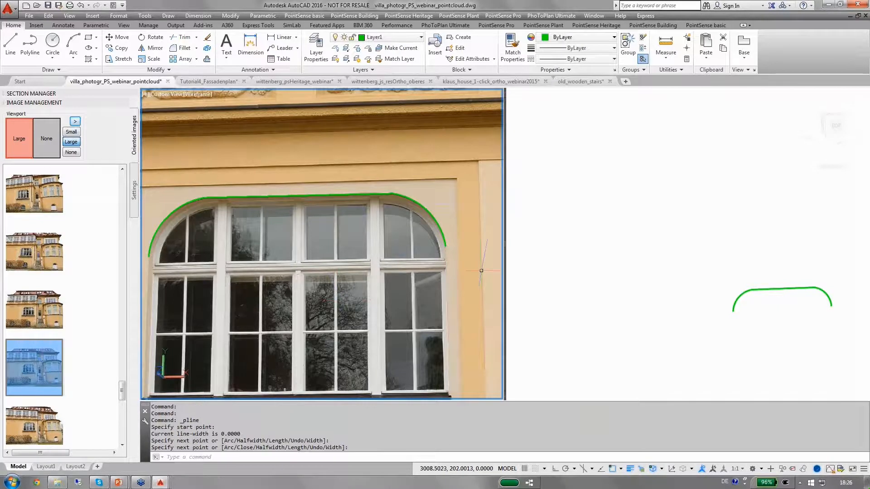
scroll(481, 270, "down", 2)
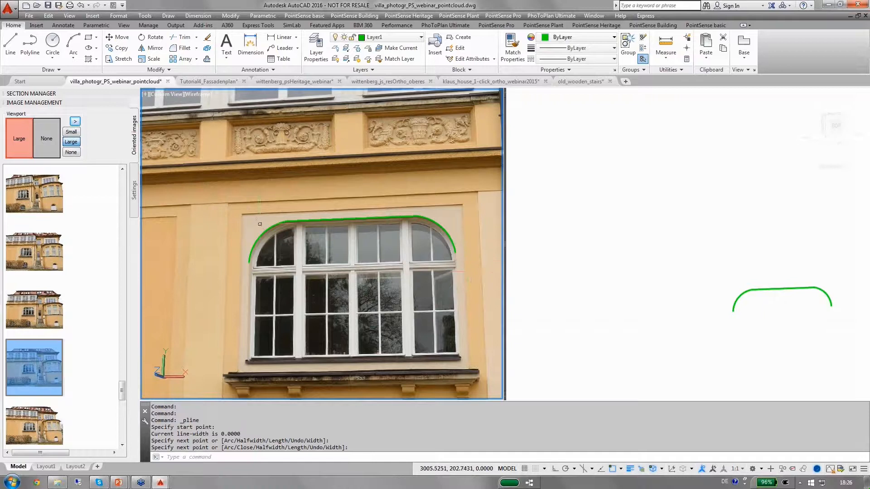
scroll(259, 223, "down", 1)
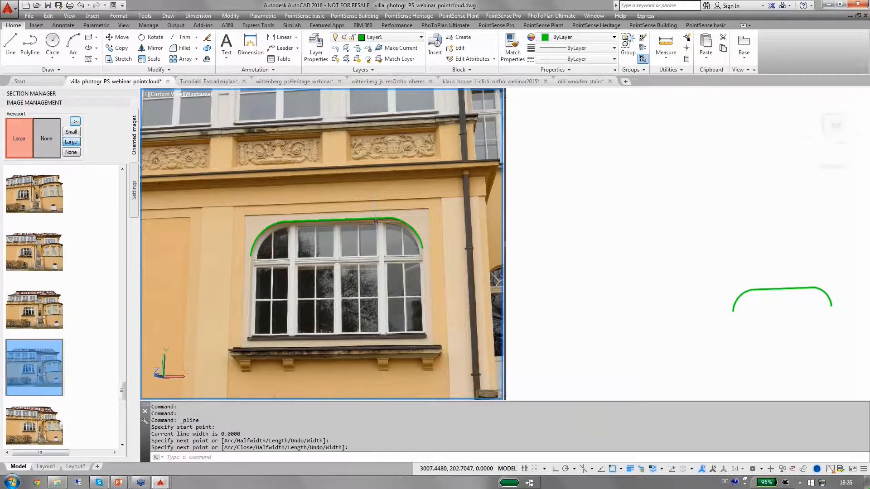
Activate the right viewport and window-select the two arcs and the connecting polyline
left_click(716, 262)
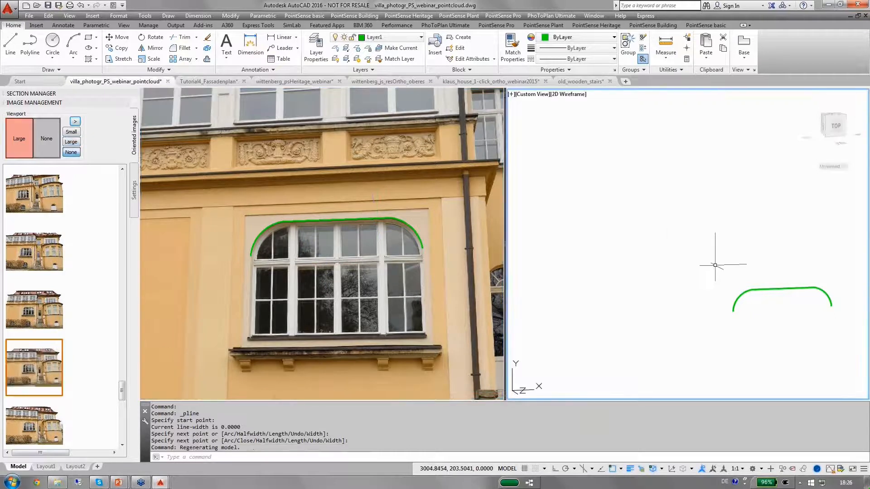
mouse_move(716, 262)
middle_mouse_down()
mouse_move(724, 263)
mouse_move(641, 243)
middle_mouse_up()
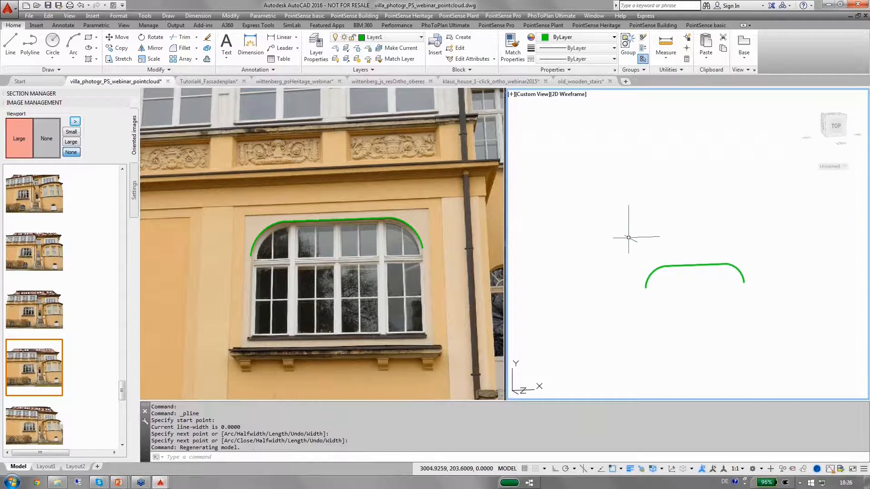
left_click(622, 236)
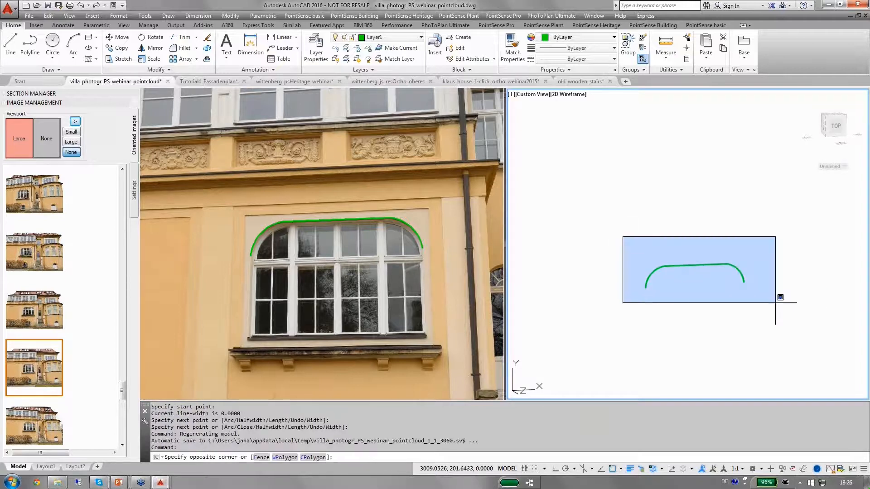
left_click(776, 301)
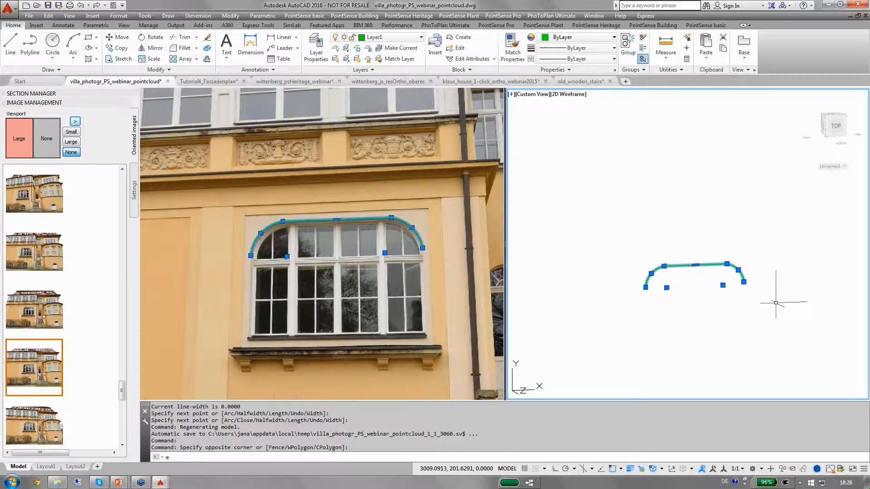
Start the Extrude command on the selected window-head outline
type("xtr")
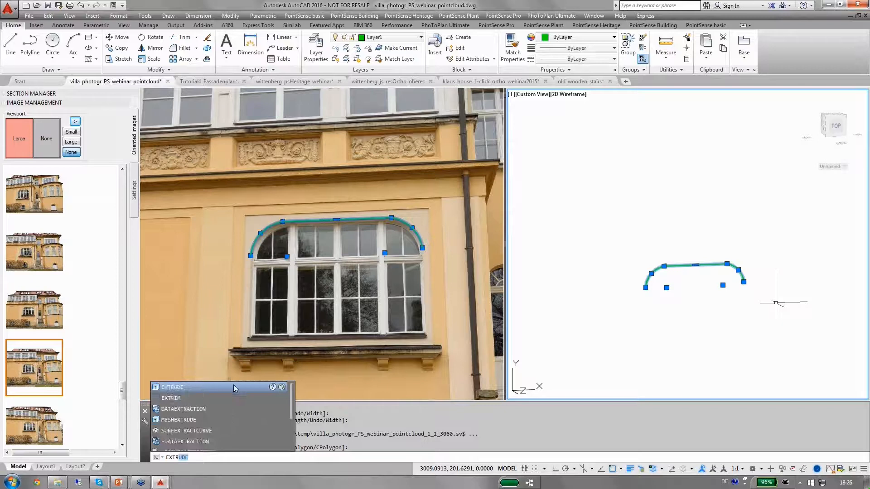
left_click(233, 387)
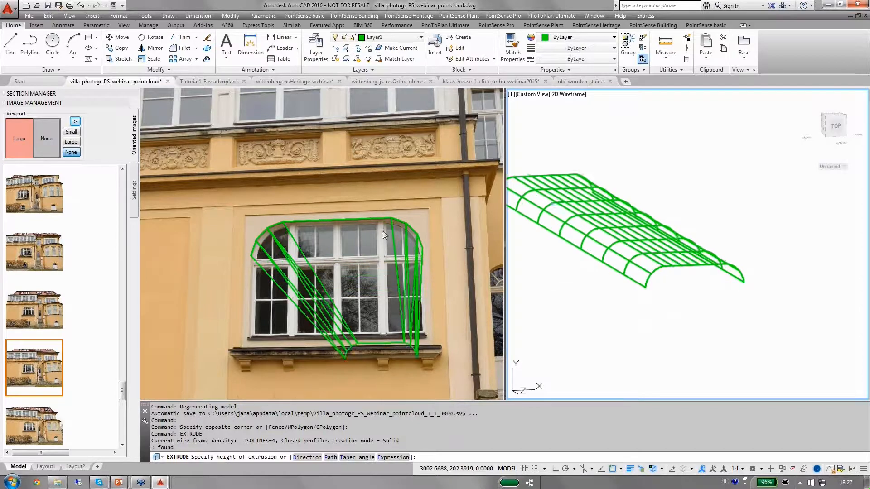
left_click(322, 210)
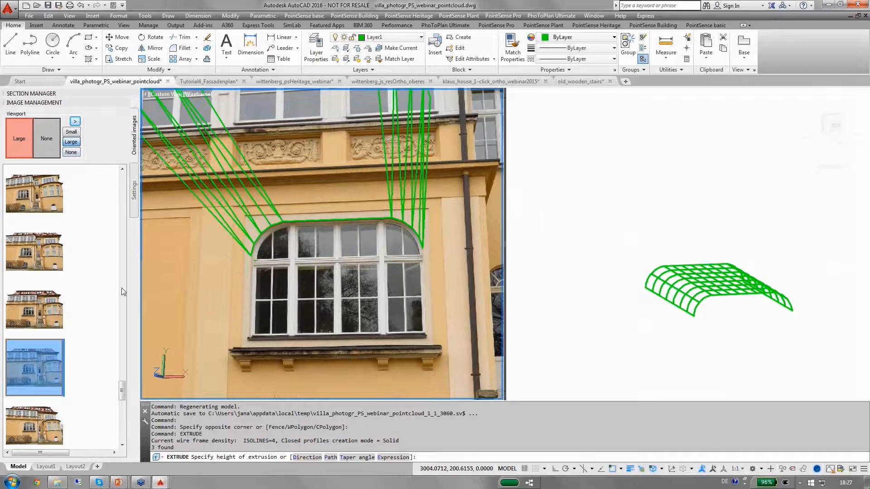
Finish the extrusion of the window-head outline by picking its depth on the photo in the left viewport
left_click_drag(123, 394, 125, 422)
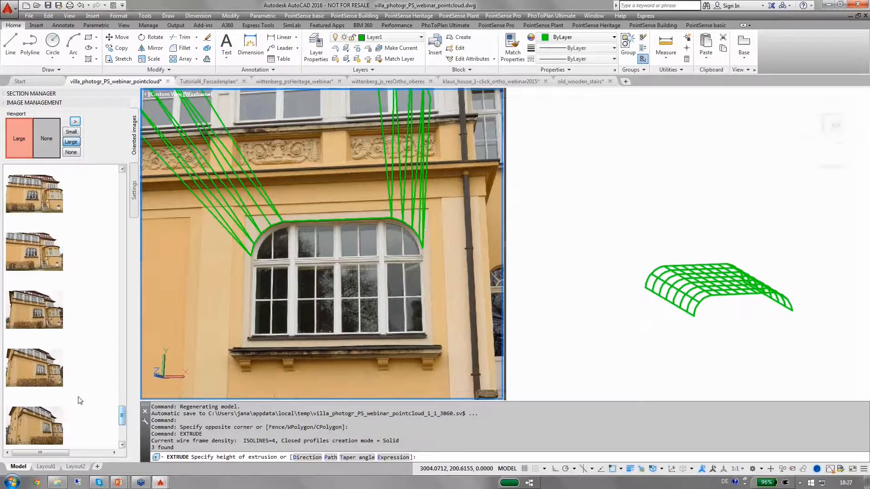
left_click(45, 421)
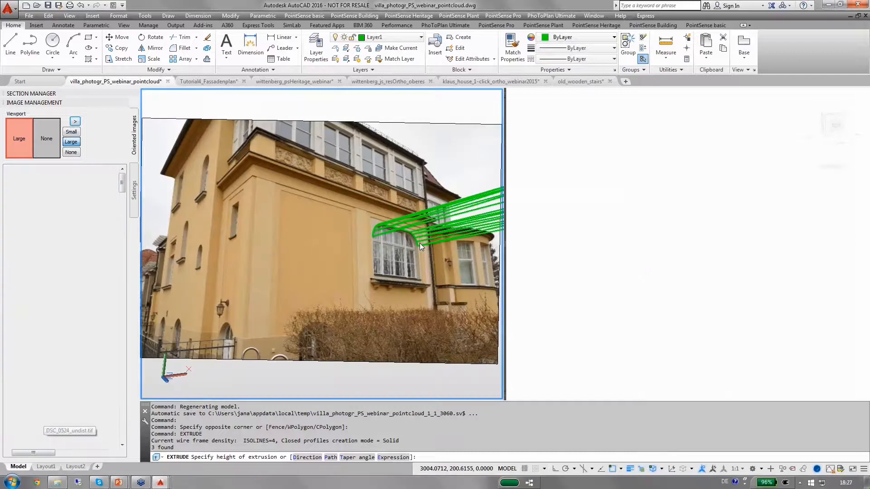
scroll(411, 240, "up", 5)
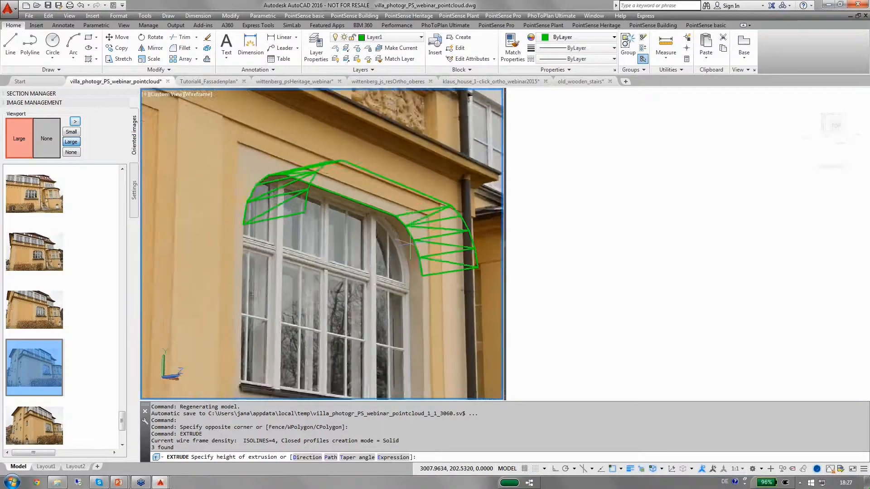
scroll(411, 240, "down", 1)
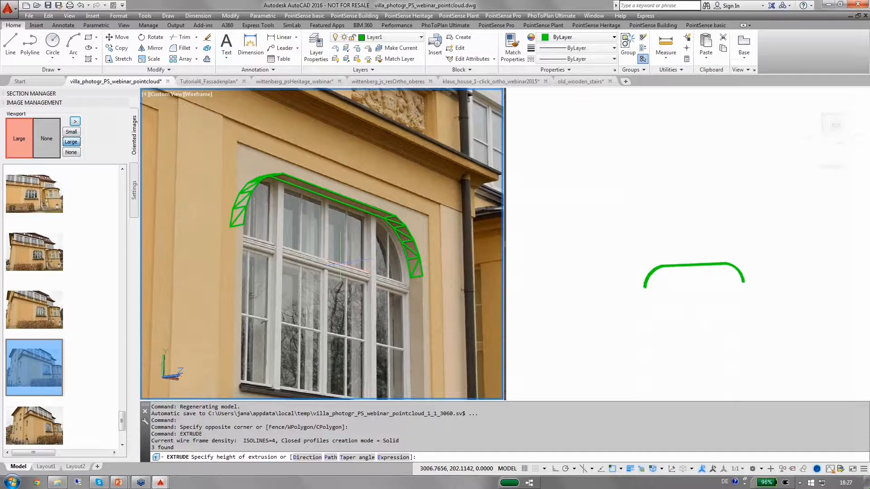
left_click(340, 263)
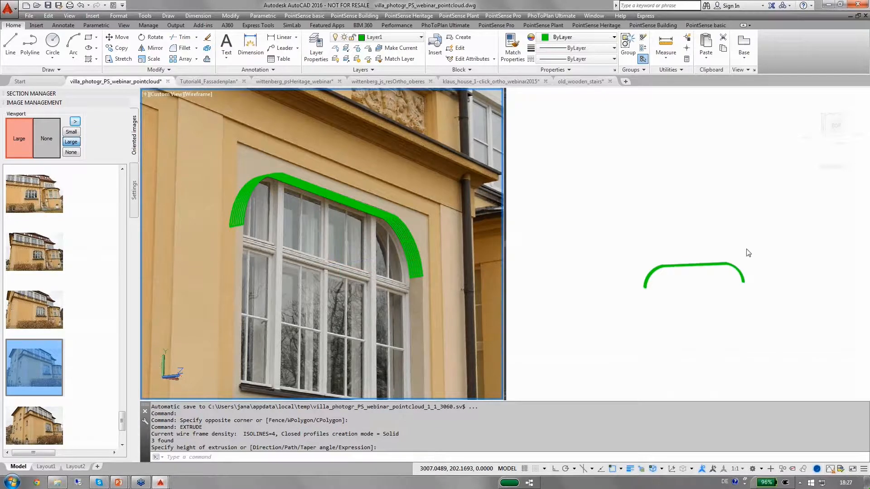
Close the Image Management panel and set the right viewport's visual style to Realistic
left_click(677, 256)
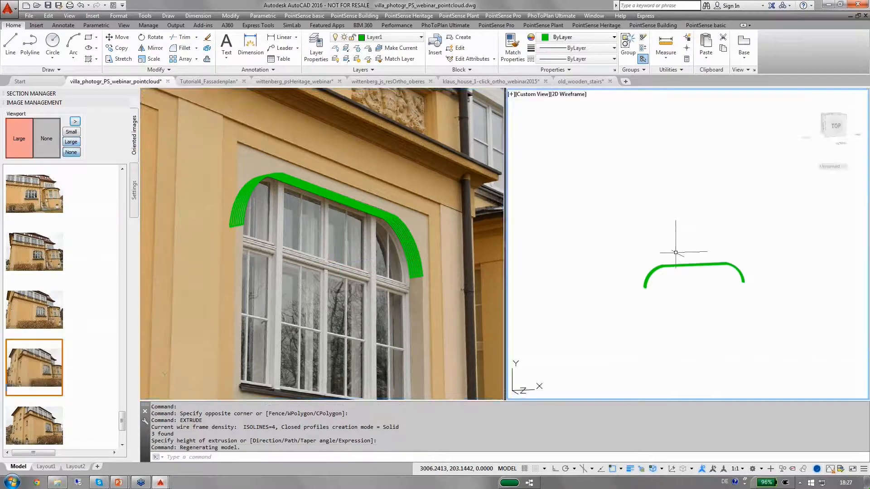
middle_click_drag(675, 268, 674, 274, "shift")
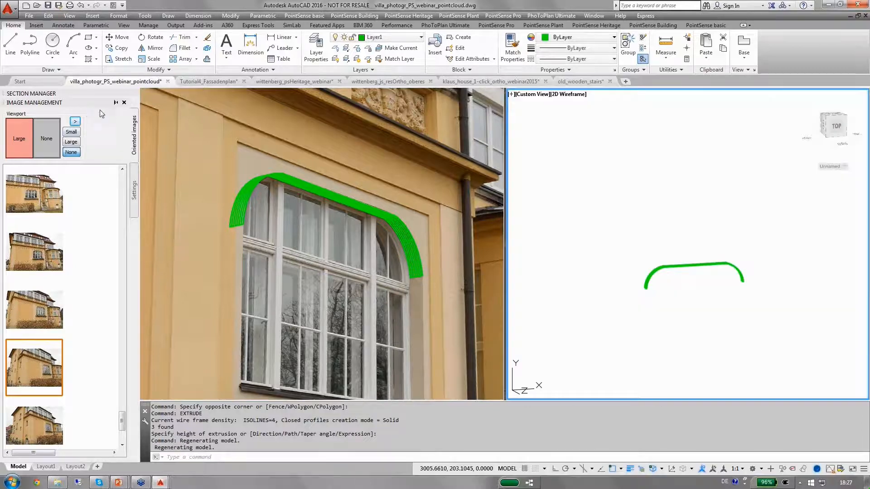
left_click(124, 103)
left_click(5, 132)
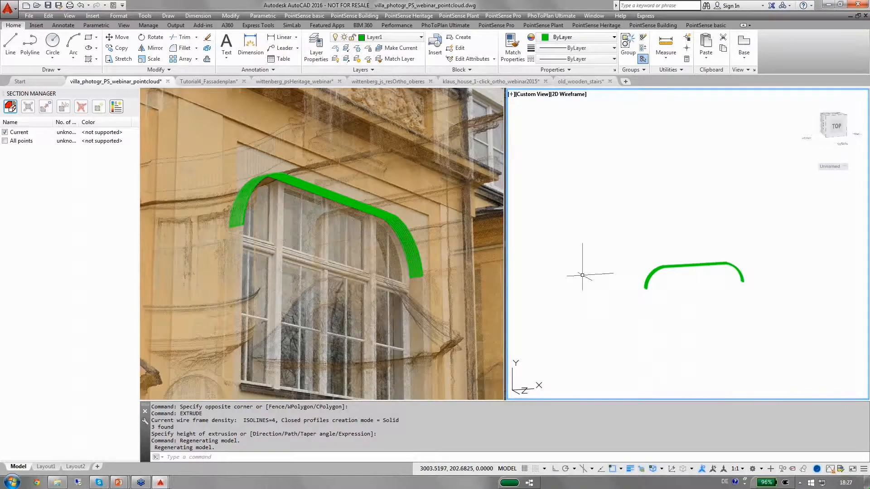
left_click(573, 95)
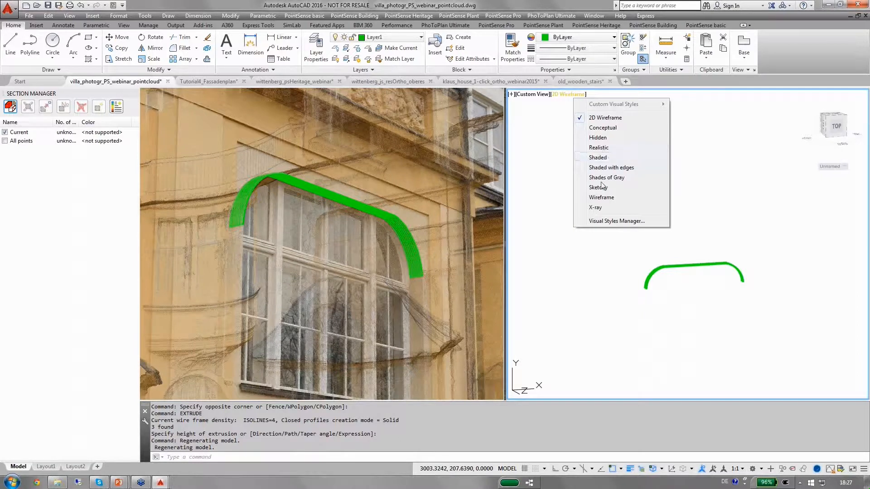
left_click(597, 148)
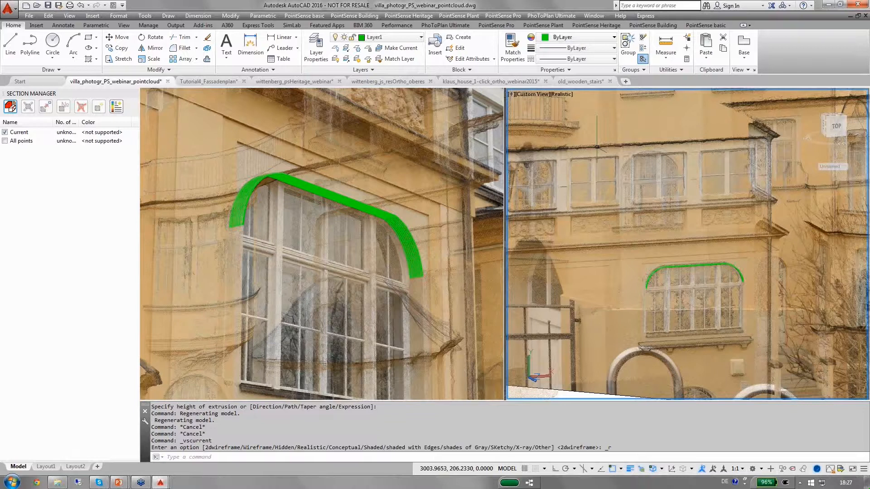
Reopen Image Management from PointSense Heritage and scale the selected oriented image to large
left_click(614, 29)
left_click(662, 46)
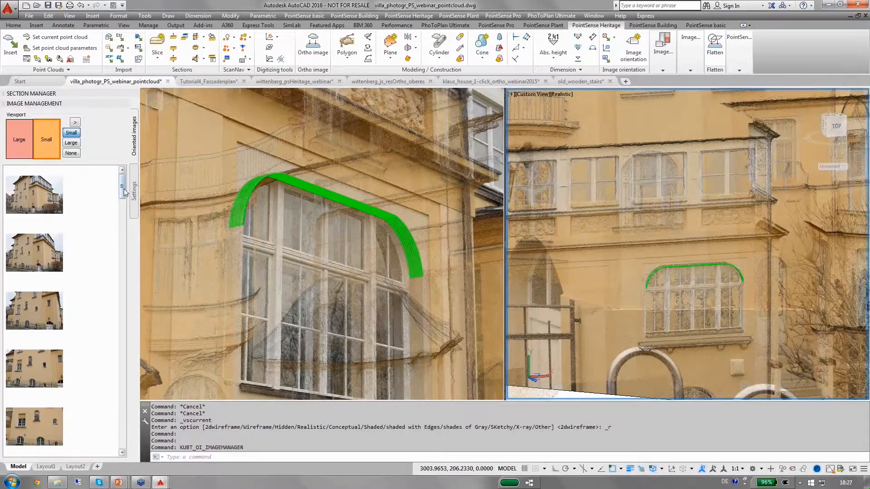
left_click_drag(123, 240, 121, 435)
right_click(50, 385)
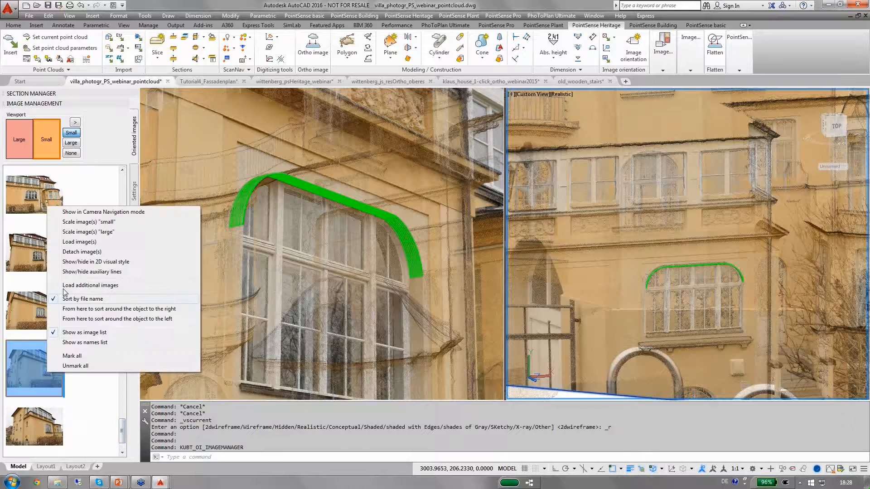
left_click(70, 231)
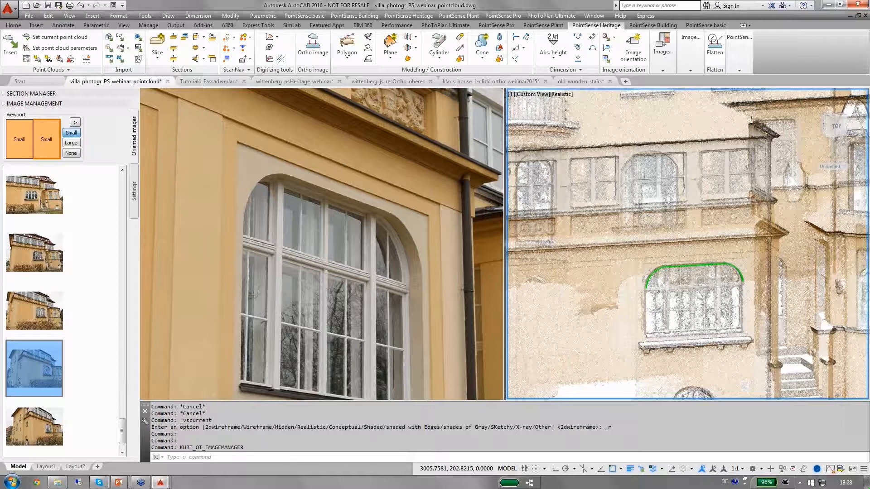
Zoom and orbit the right viewport to inspect the extruded window head against the point cloud
scroll(662, 268, "up", 2)
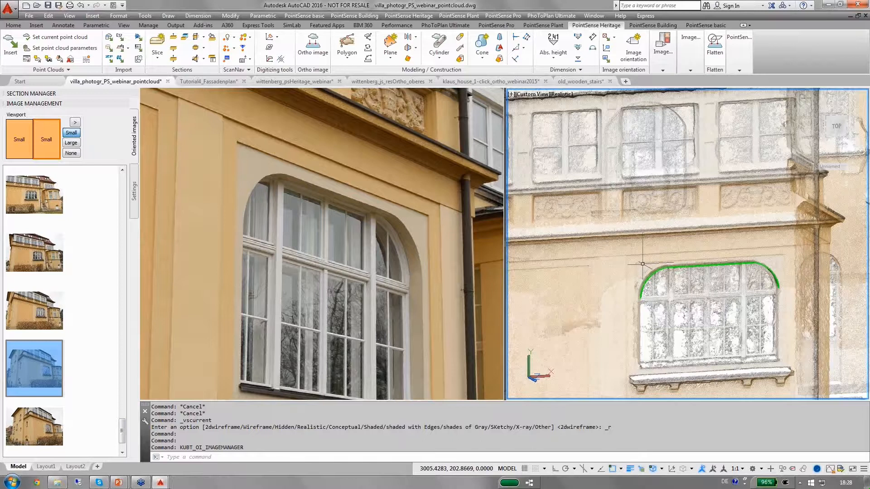
middle_click_drag(647, 269, 674, 312, "shift")
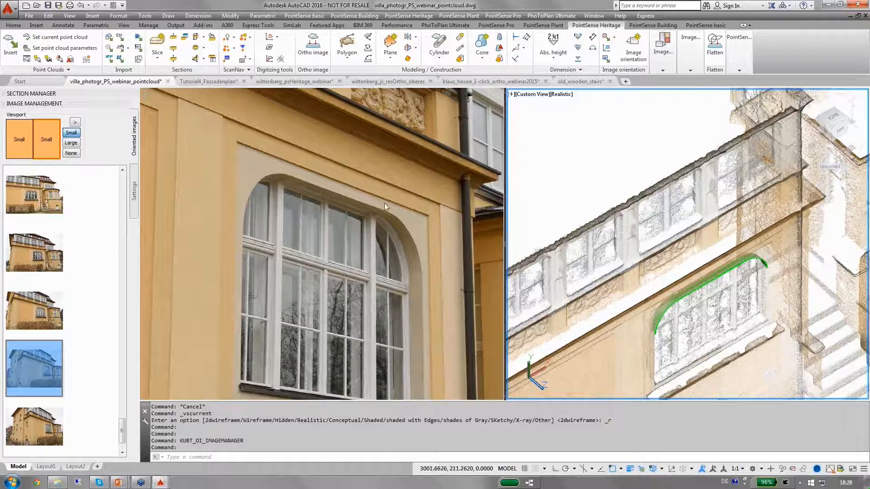
left_click(473, 266)
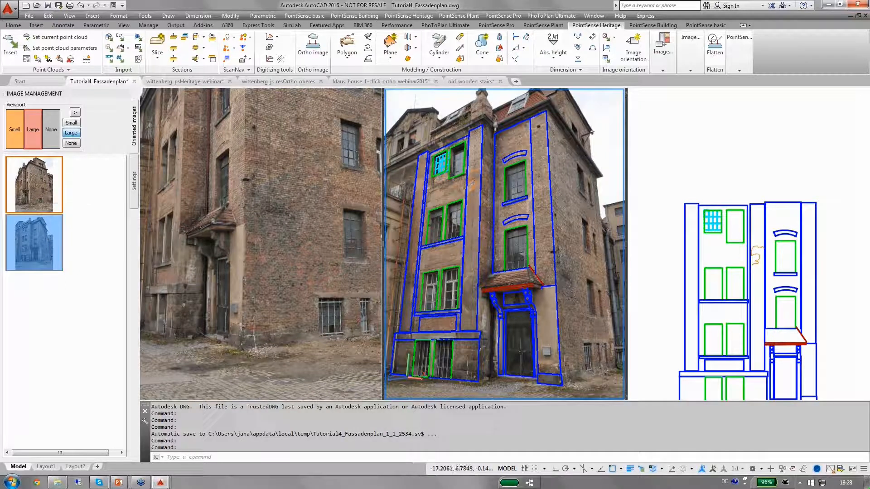
Flatten all façade drawing entities onto the current UCS XY-plane at Z-value 0, window-selecting them in the right viewport
left_click(714, 150)
middle_click_drag(717, 152, 724, 190, "shift")
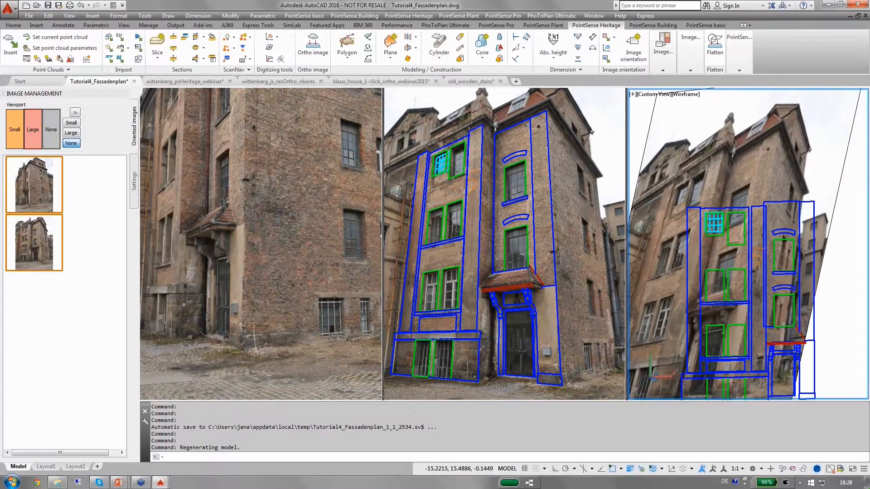
scroll(728, 194, "down", 2)
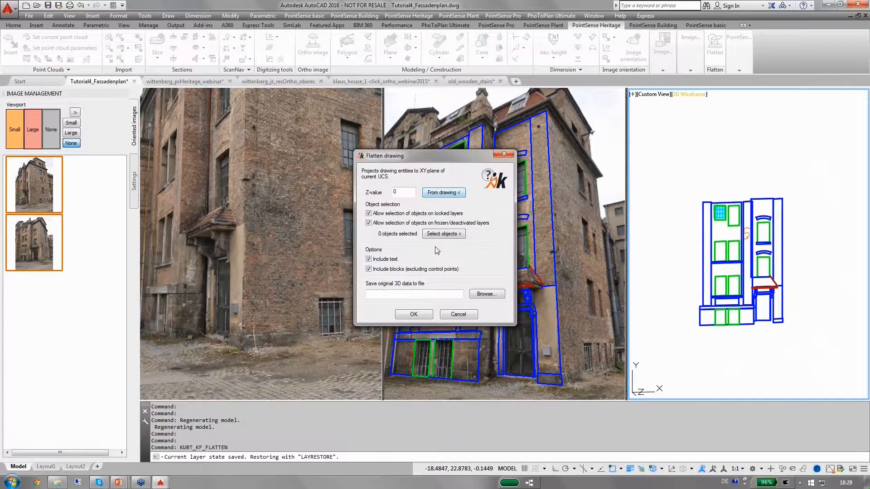
left_click(442, 234)
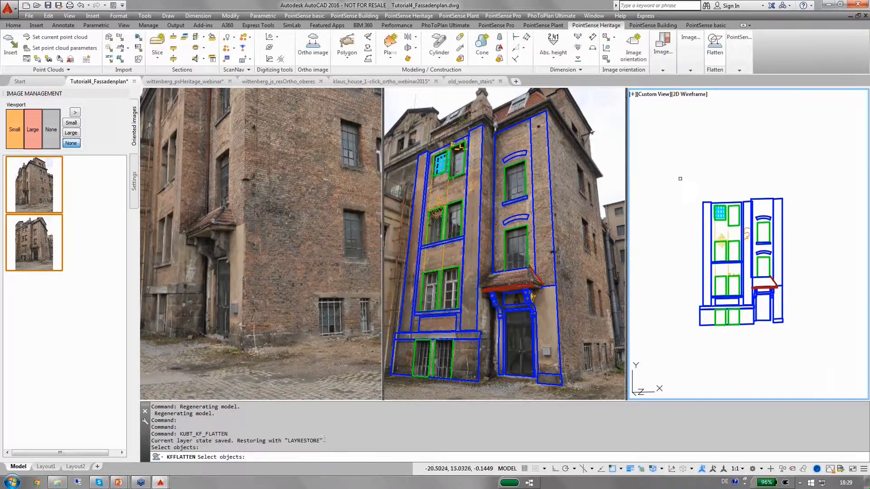
left_click(680, 179)
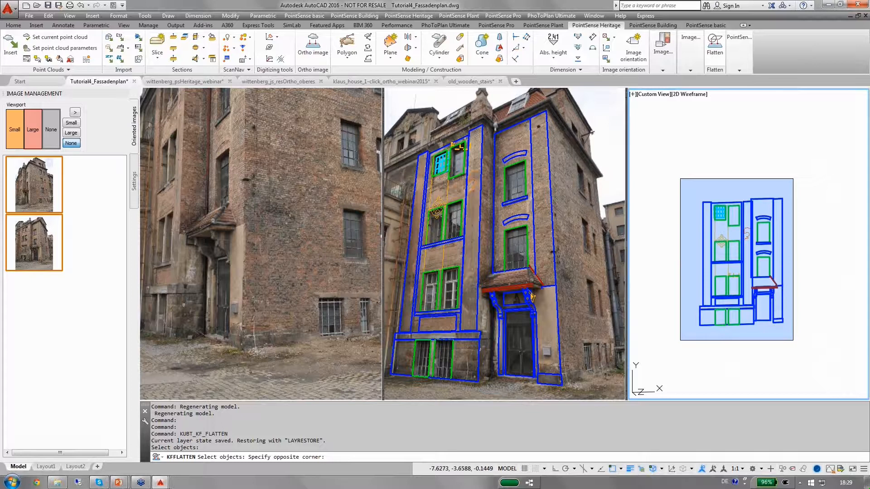
left_click(792, 340)
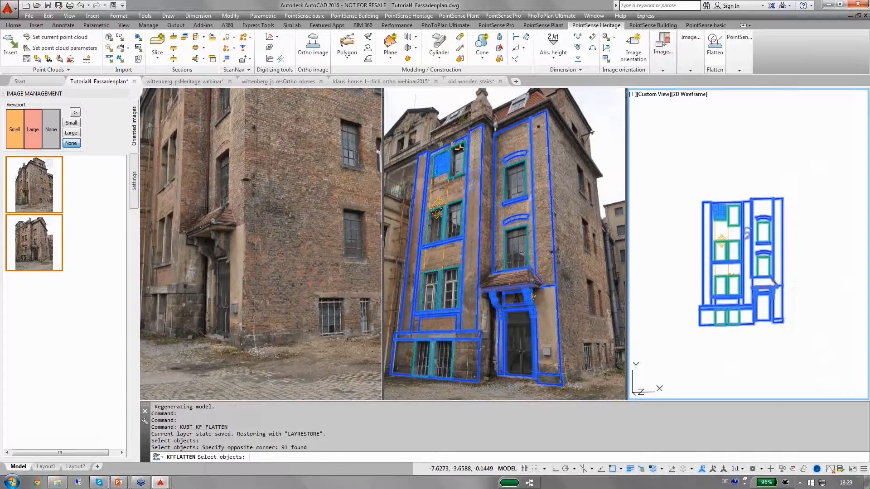
key("Return")
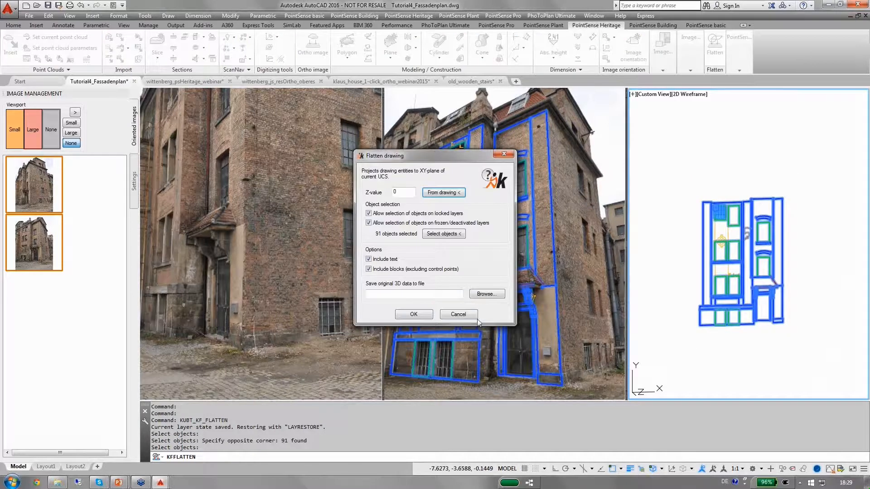
left_click(420, 313)
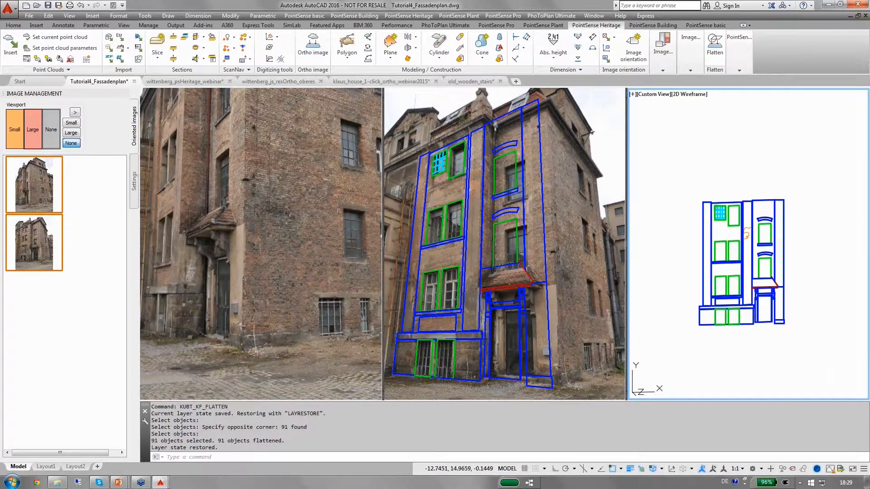
Close the Tutorial4_Fassadenplan drawing without saving changes
mouse_move(743, 190)
middle_mouse_down("shift")
mouse_move(739, 301)
mouse_move(749, 194)
middle_mouse_up("shift")
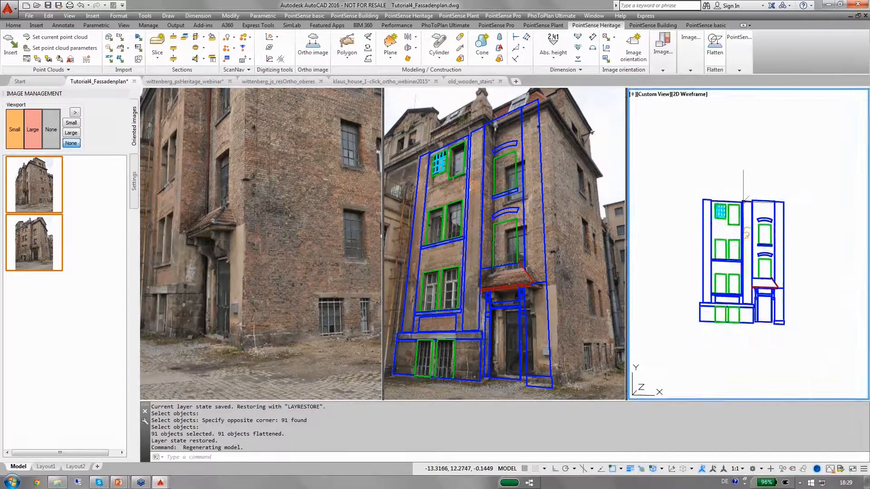
scroll(743, 202, "up", 2)
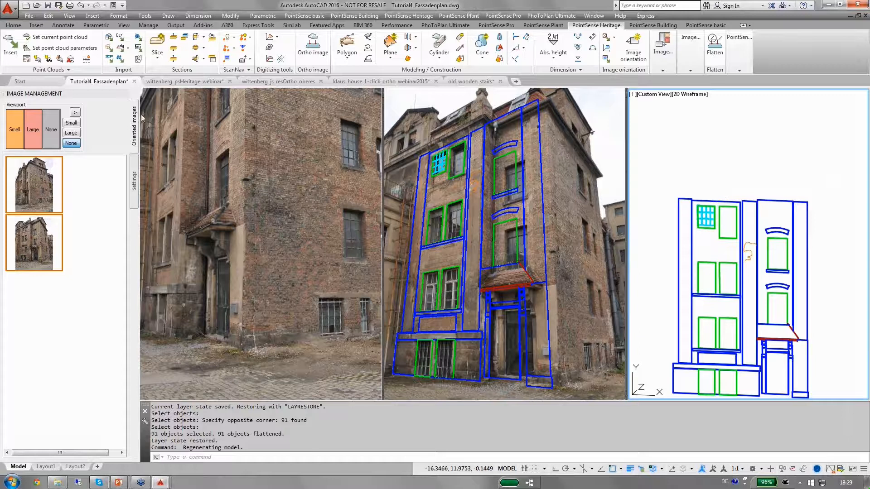
left_click(134, 81)
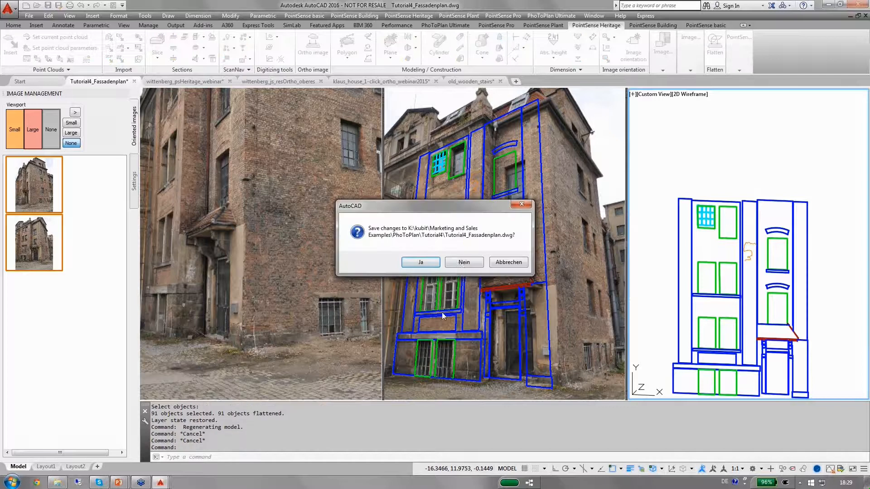
left_click(460, 264)
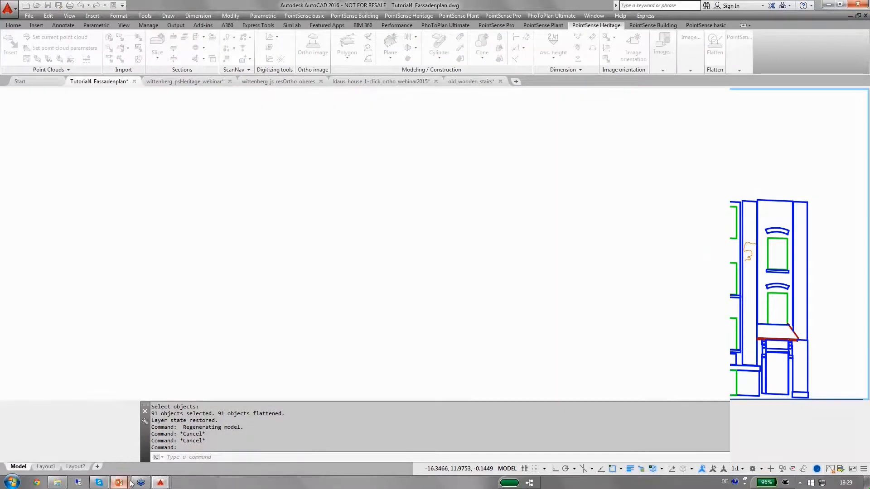
Switch to the presentation and advance past the Image Management slide
mouse_move(130, 483)
left_click(146, 452)
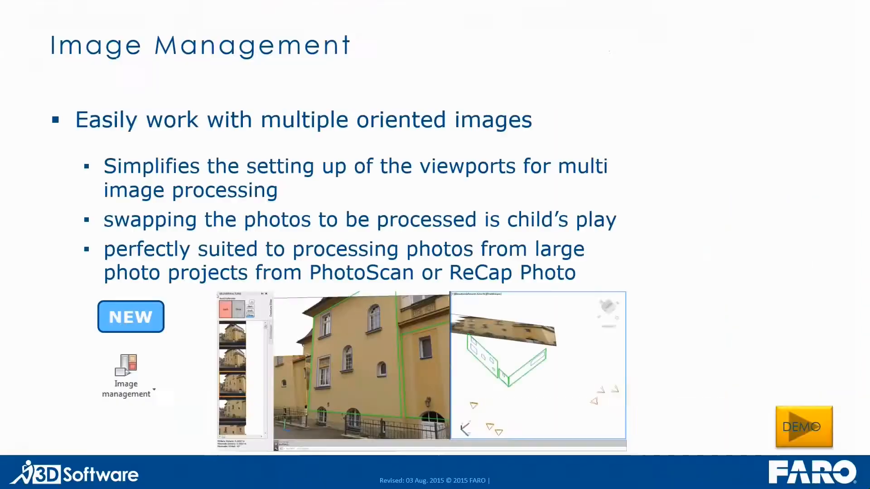
left_click(348, 188)
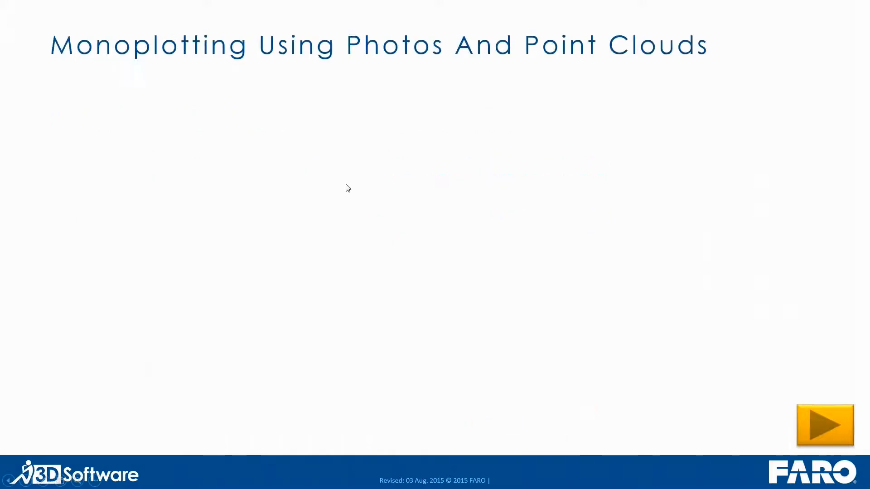
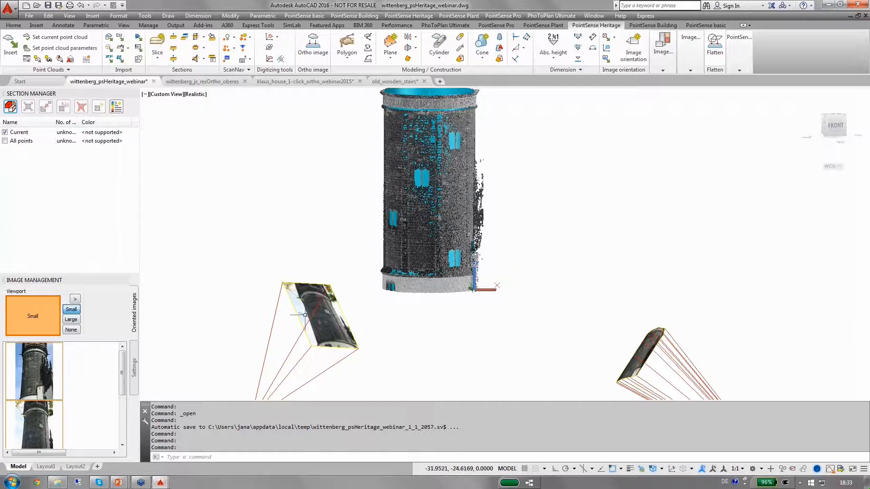
Clip the left oriented image to a boundary traced point by point around the tower's outline in the photo, closing it
scroll(316, 316, "up", 2)
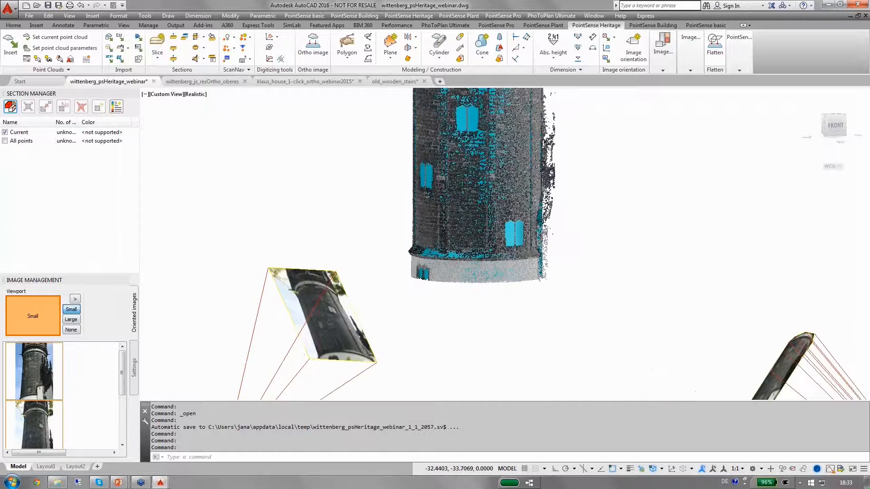
scroll(318, 317, "up", 2)
middle_click_drag(319, 317, 356, 264)
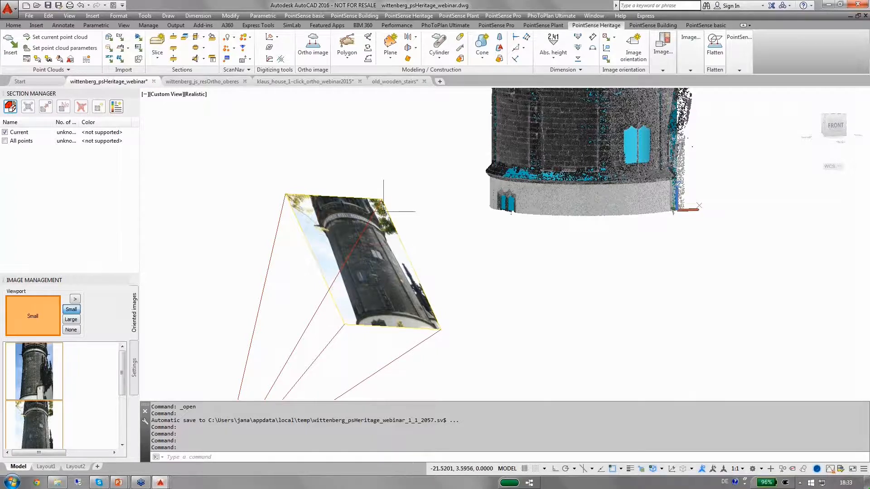
left_click(698, 70)
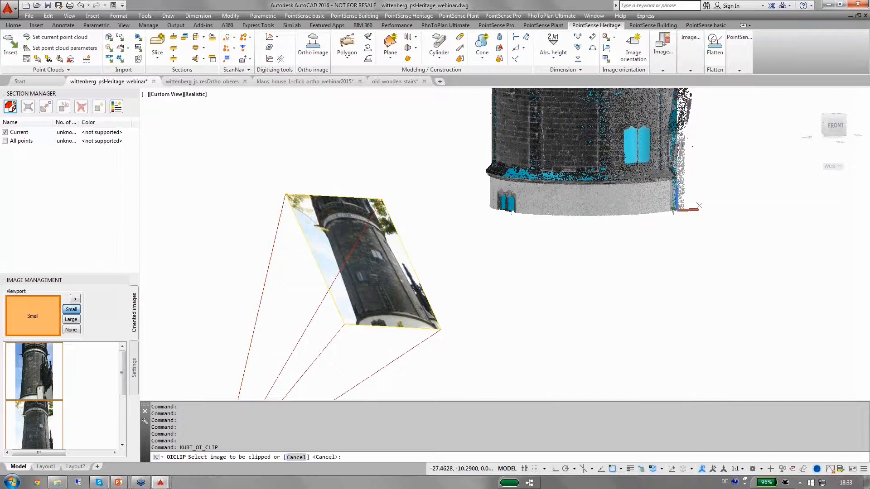
left_click(286, 195)
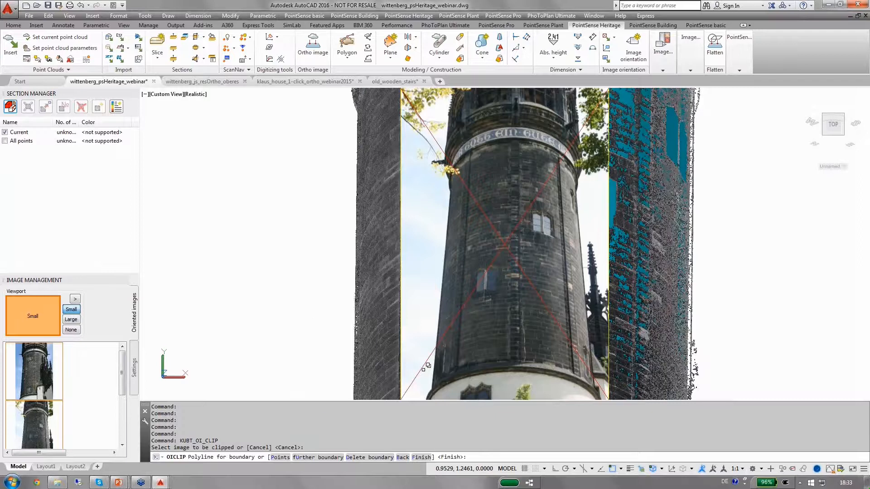
right_click(293, 271)
left_click(320, 311)
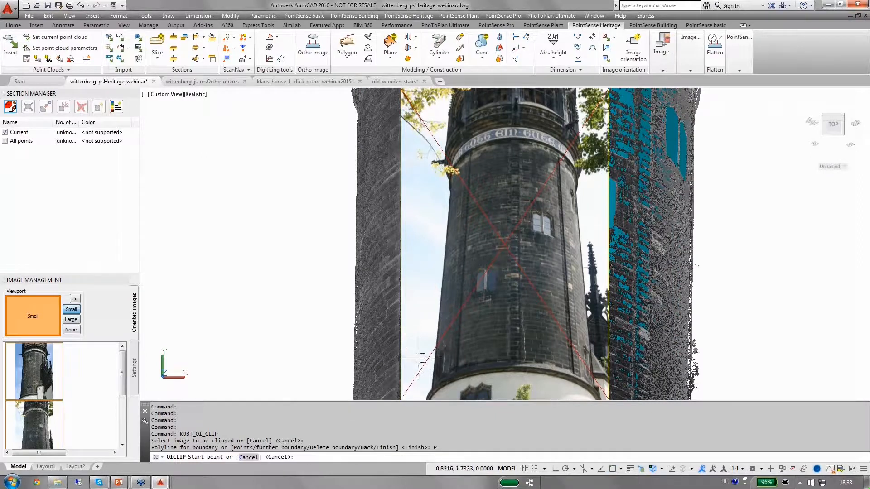
left_click(429, 390)
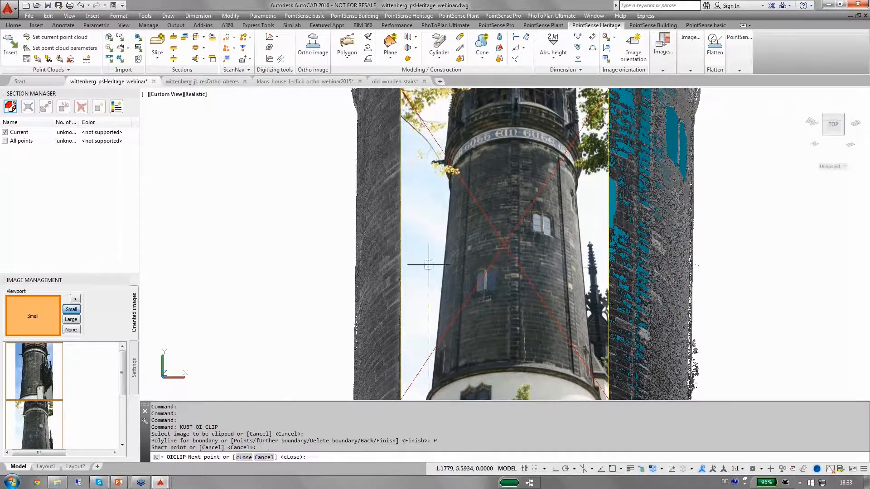
left_click(450, 178)
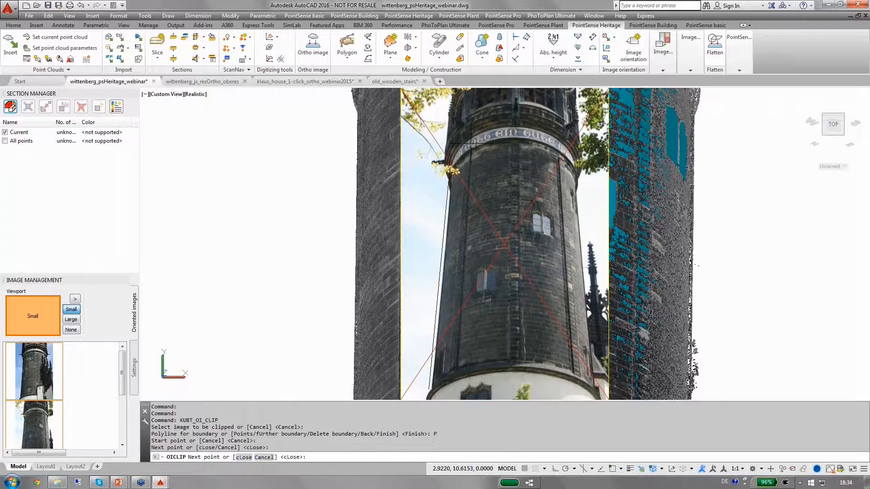
left_click(513, 142)
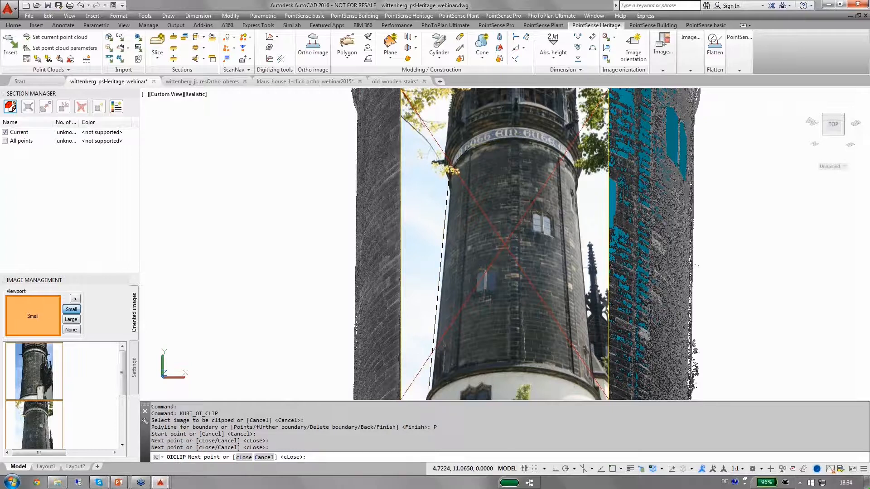
left_click(514, 132)
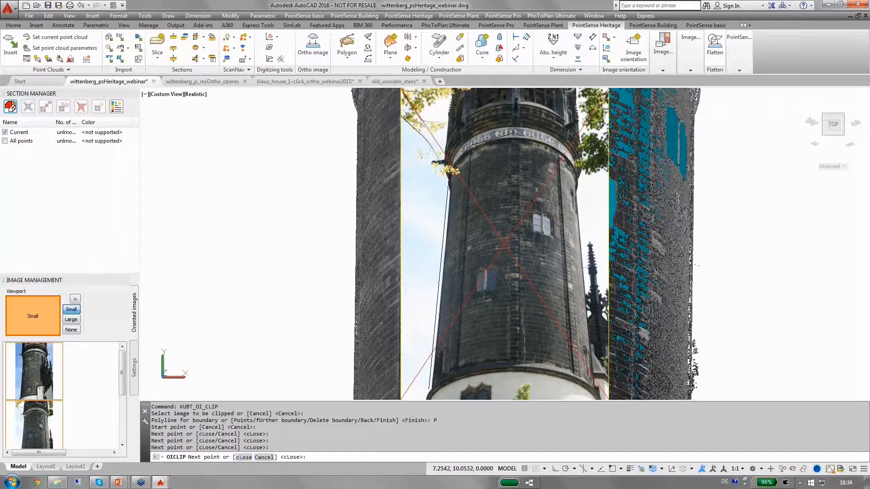
left_click(573, 154)
left_click(580, 171)
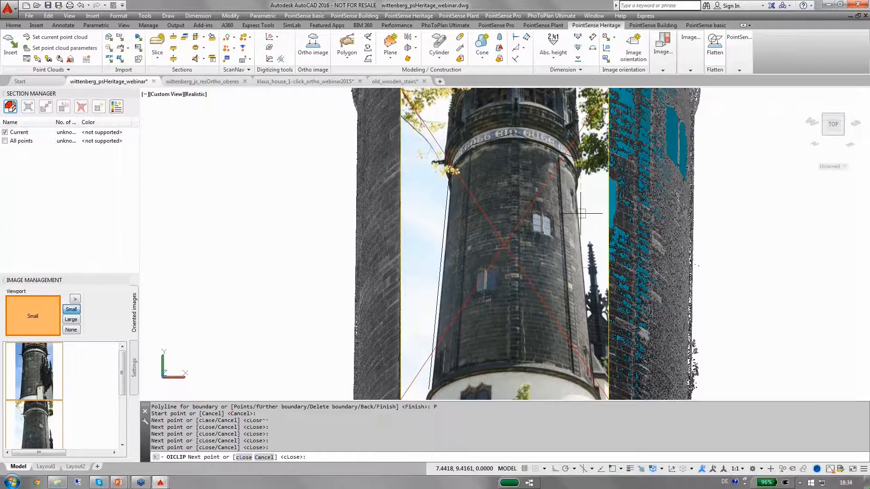
left_click(578, 201)
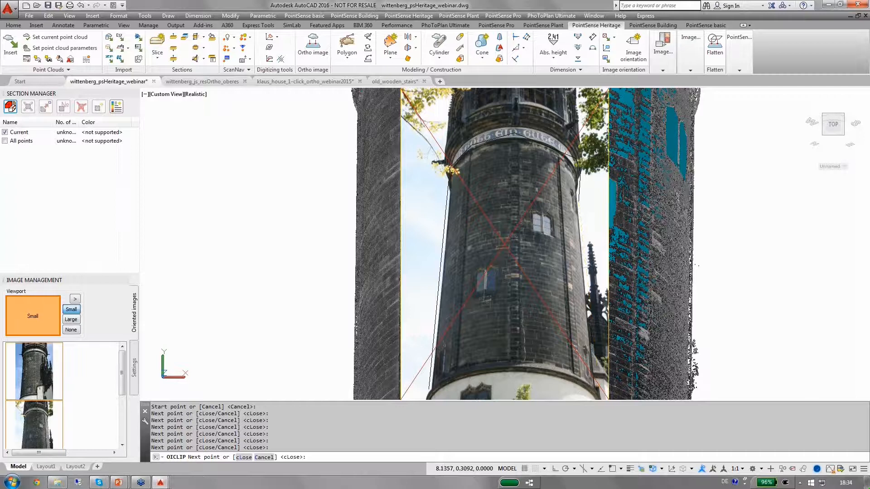
left_click(594, 391)
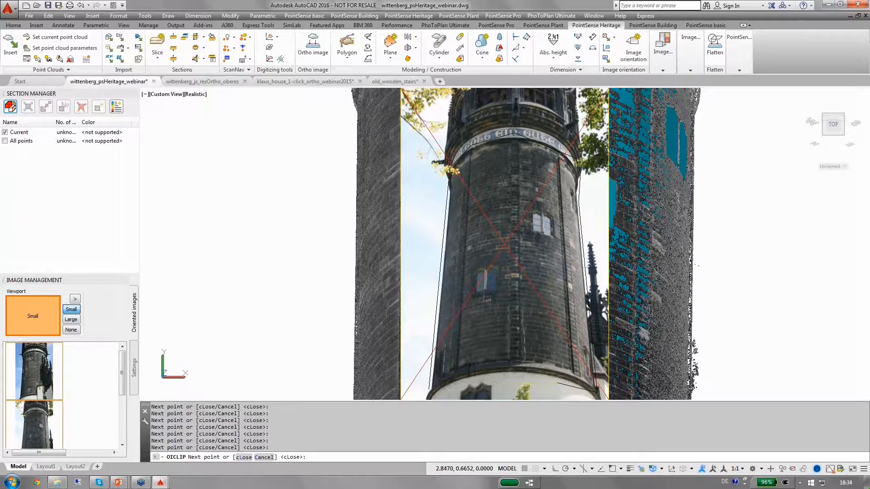
left_click(470, 384)
right_click(443, 277)
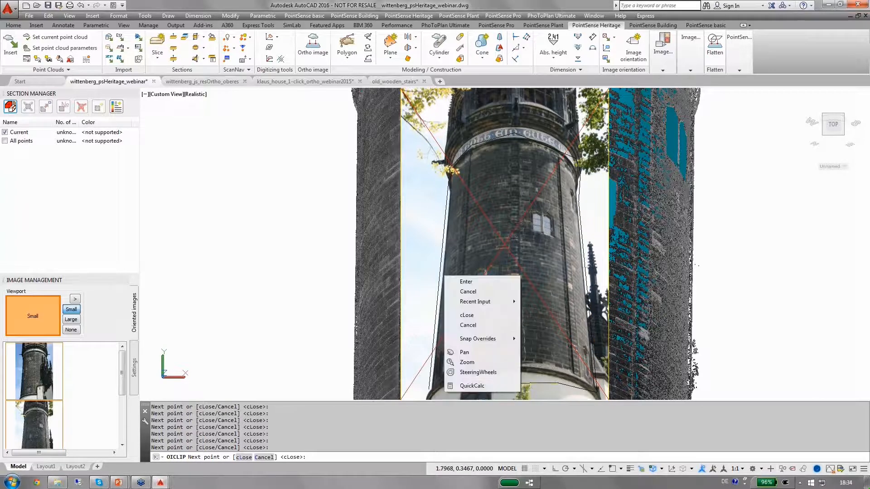
left_click(468, 318)
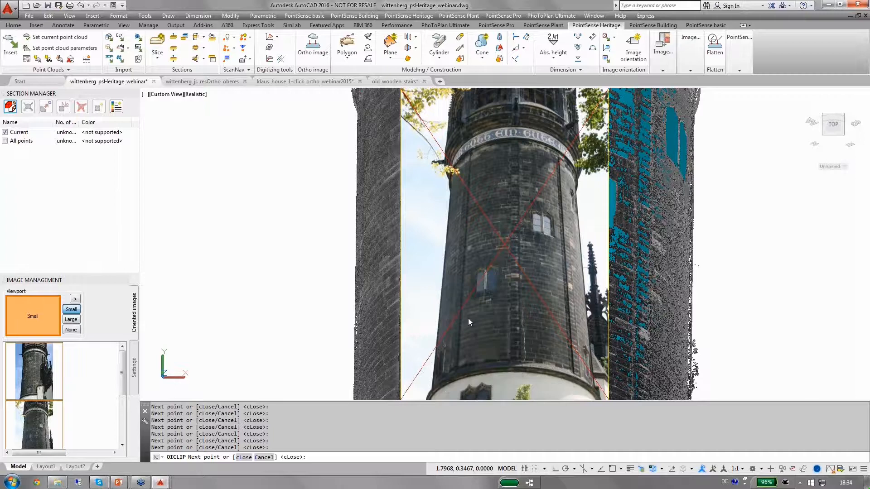
key("Return")
key("Return")
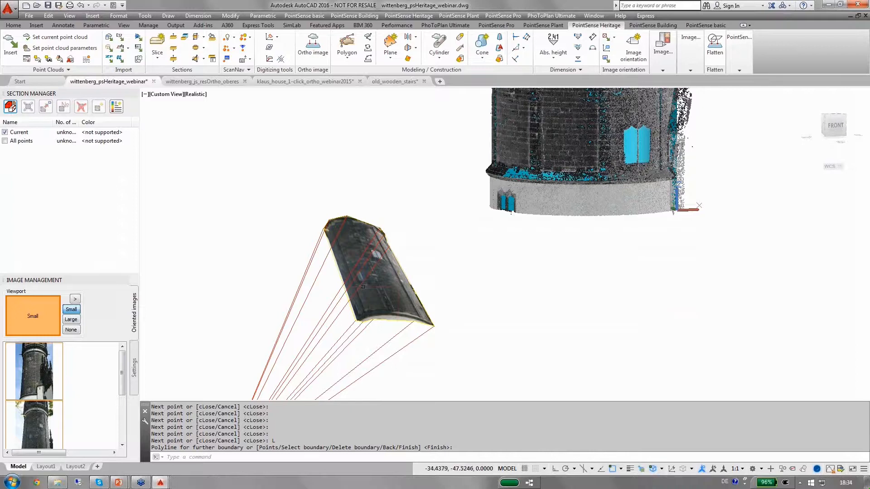
Turn off display of the current point cloud section so the fitted cylinder shows
scroll(369, 284, "down", 4)
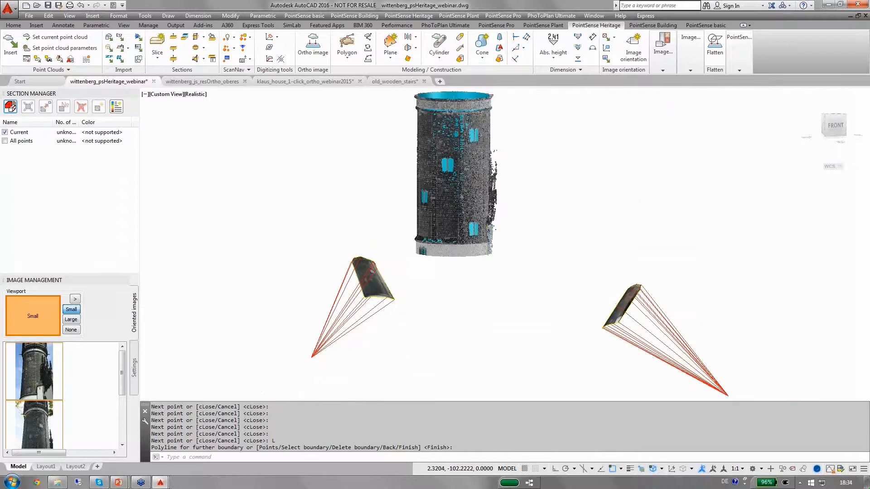
scroll(607, 317, "up", 5)
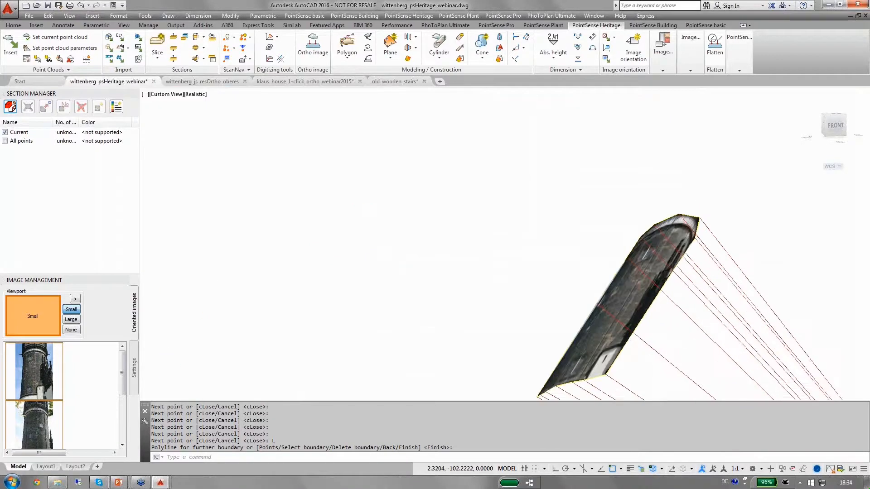
scroll(623, 306, "down", 2)
scroll(623, 306, "down", 2)
middle_click_drag(615, 266, 635, 284)
key("Return")
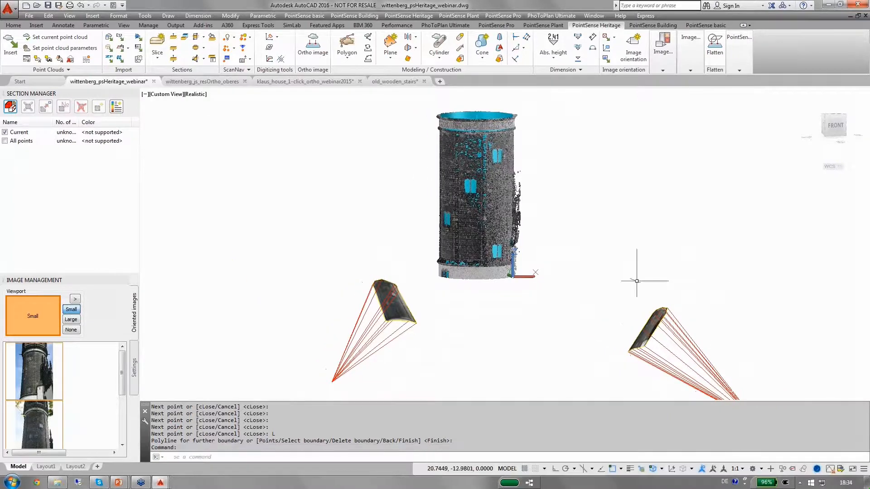
left_click(5, 133)
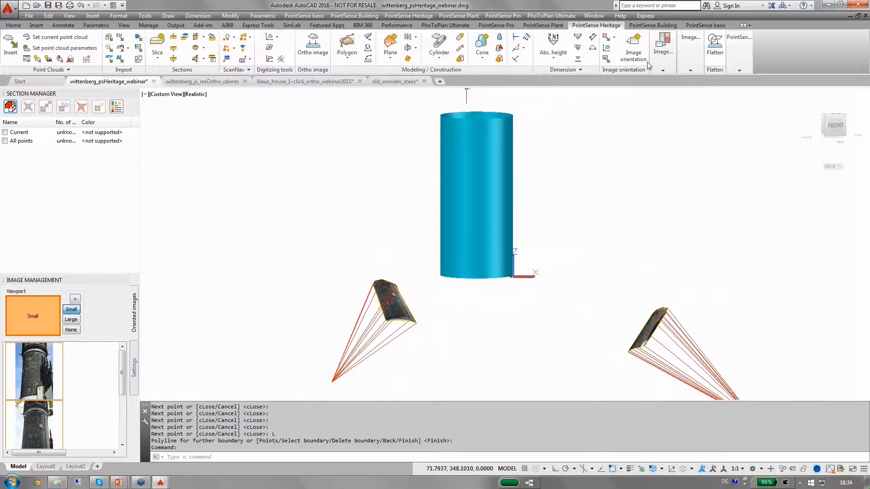
Start Unwrap cylinder and select the blue cylinder as the kubit cylinder to unwrap
left_click(685, 68)
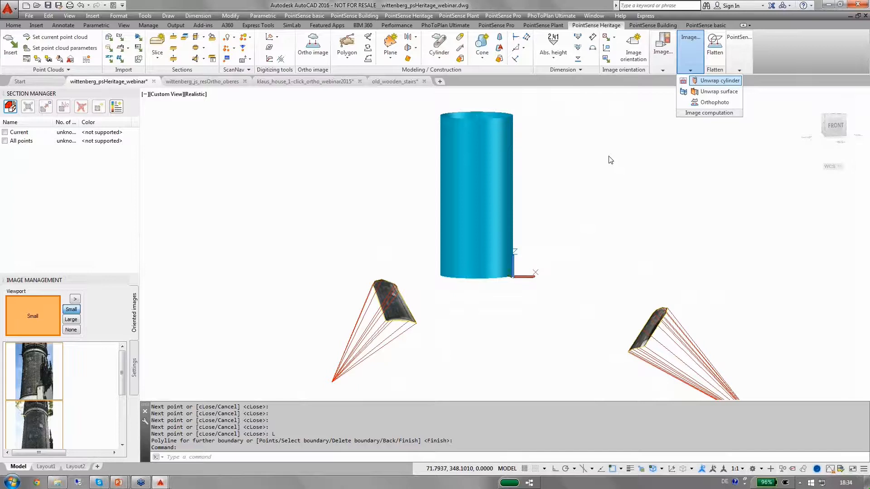
left_click(708, 82)
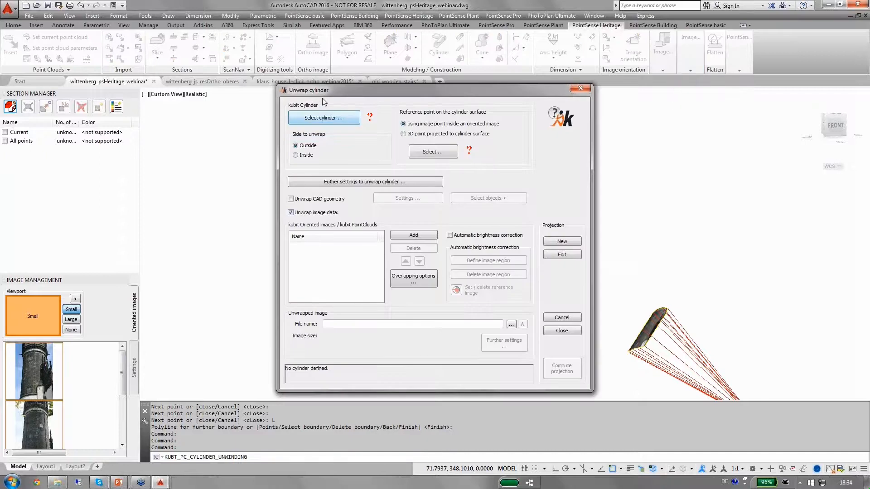
left_click_drag(360, 91, 471, 88)
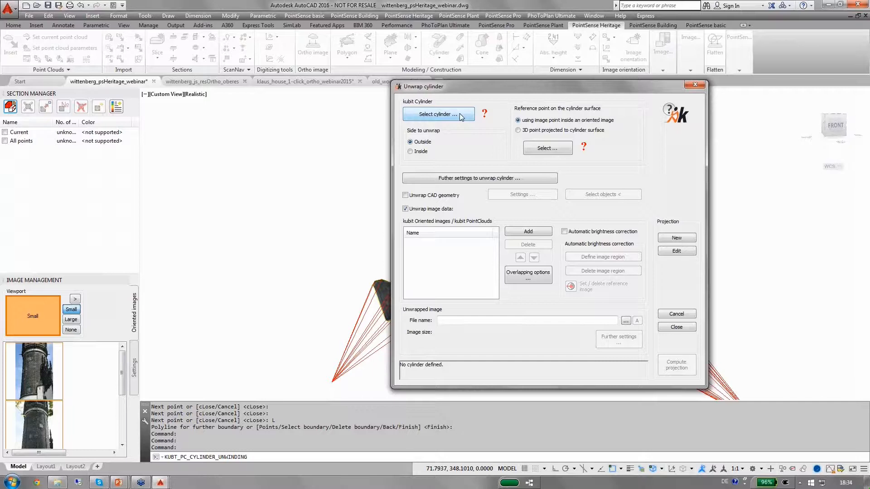
left_click(460, 115)
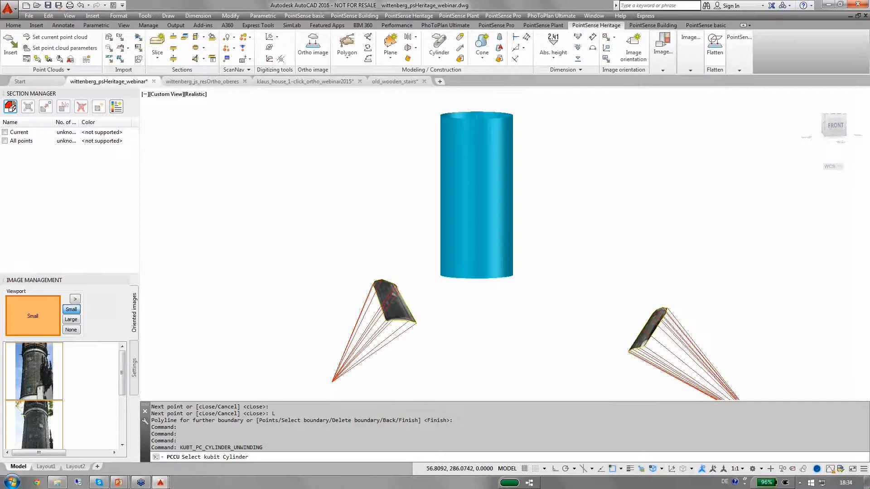
left_click(465, 156)
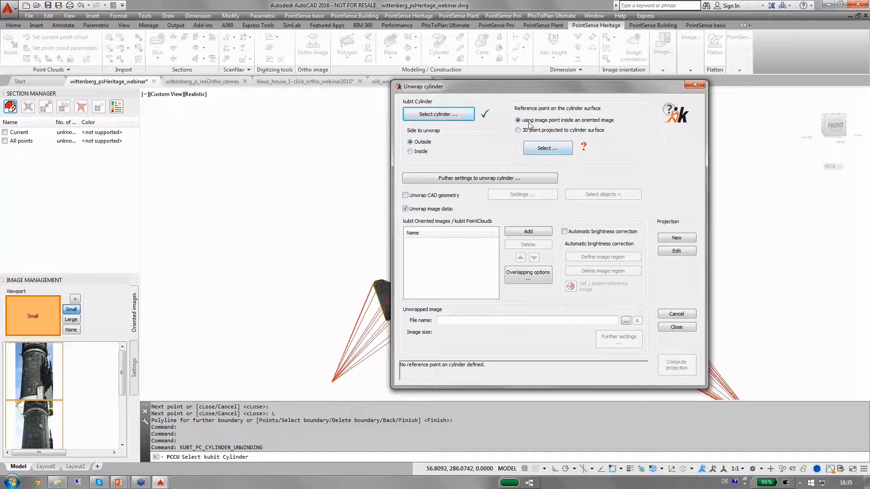
Pick the cylinder's reference point inside the left oriented image
left_click(537, 150)
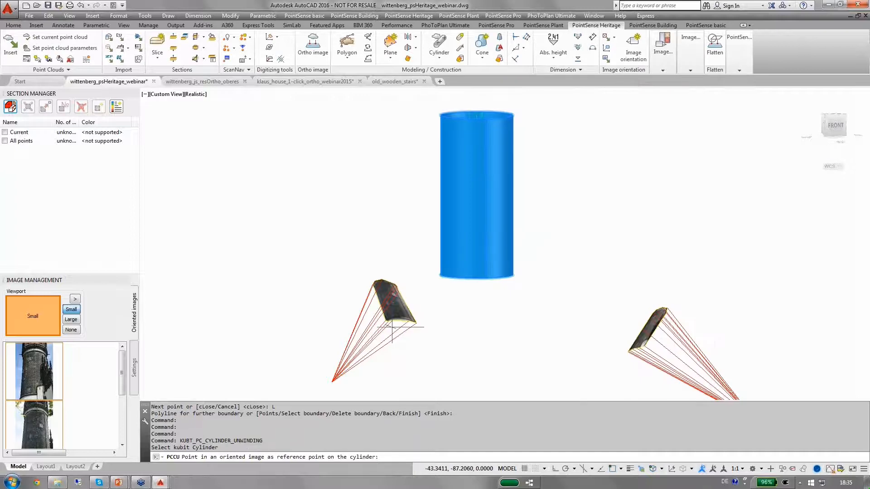
scroll(393, 319, "up", 6)
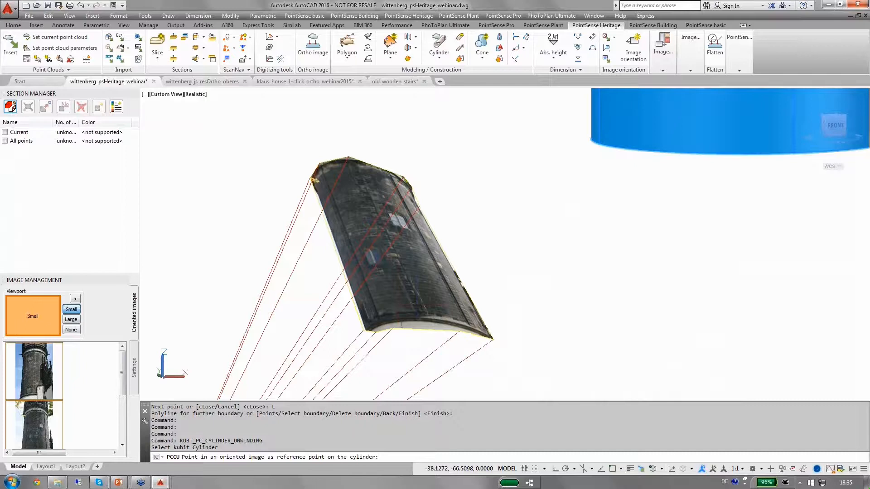
scroll(400, 323, "up", 3)
scroll(406, 308, "up", 2)
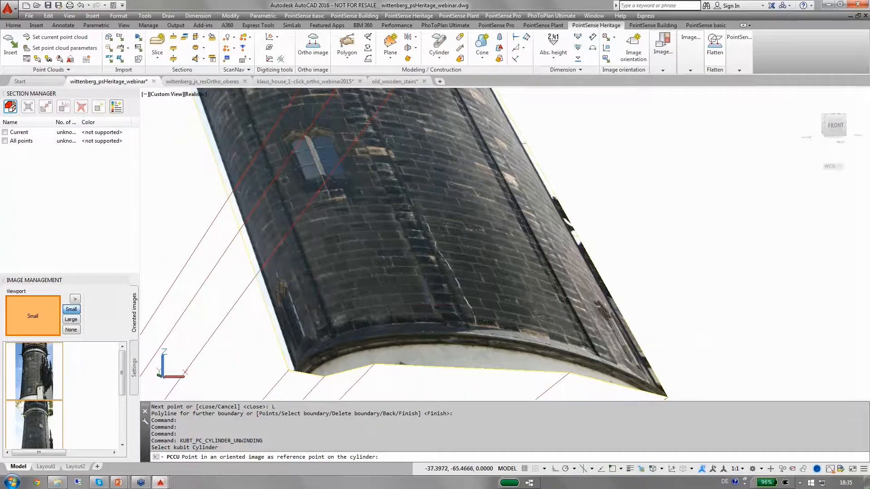
left_click(427, 305)
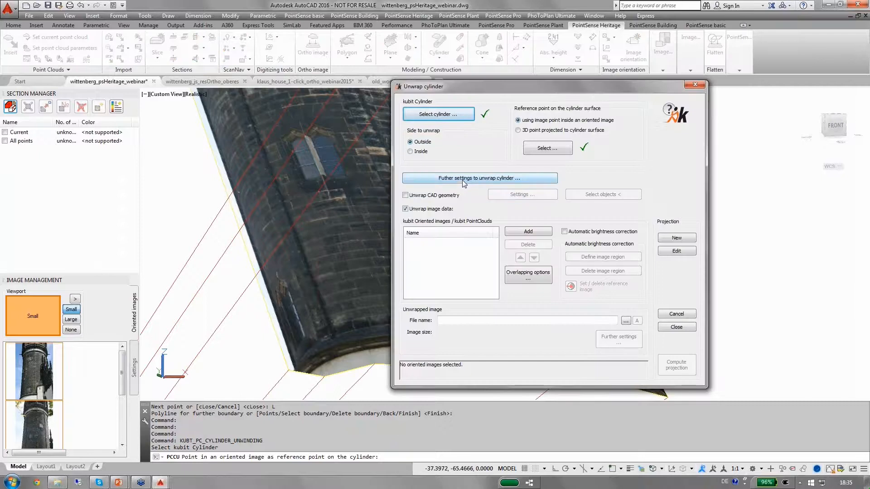
In the further unwrap settings, set the unwrapping width relative to the reference point and confirm
left_click(463, 178)
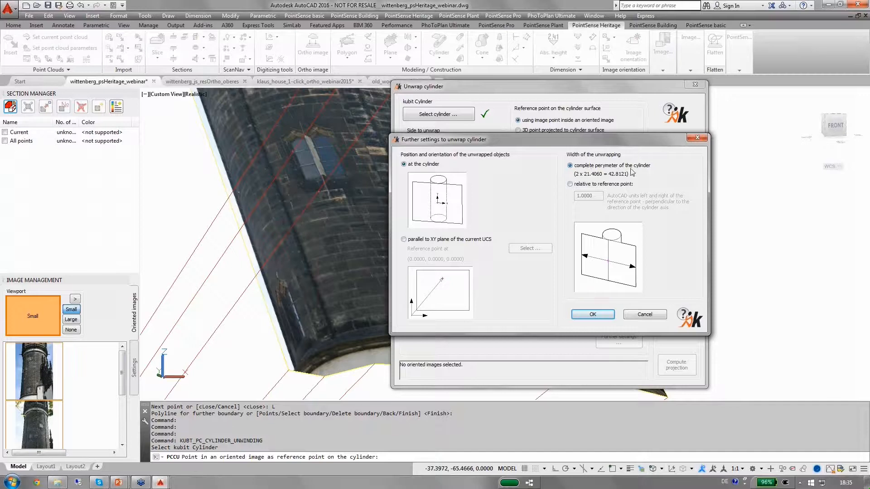
left_click(570, 185)
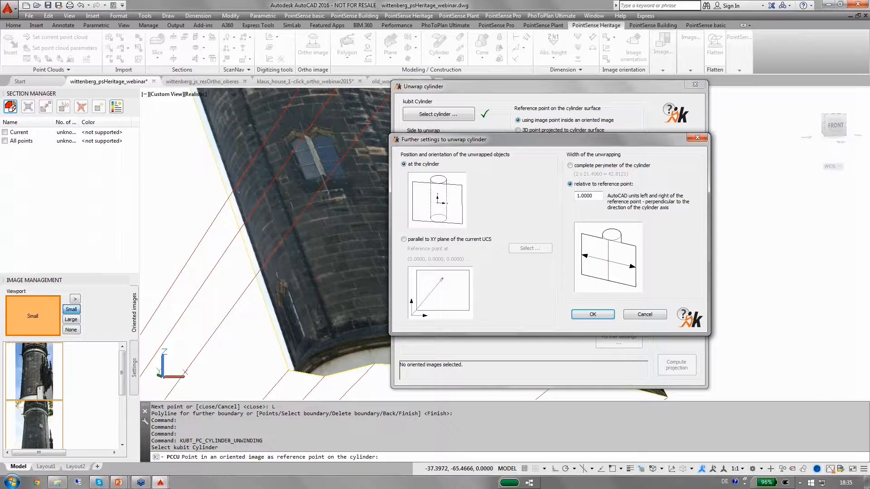
key("BackSpace")
left_click(599, 314)
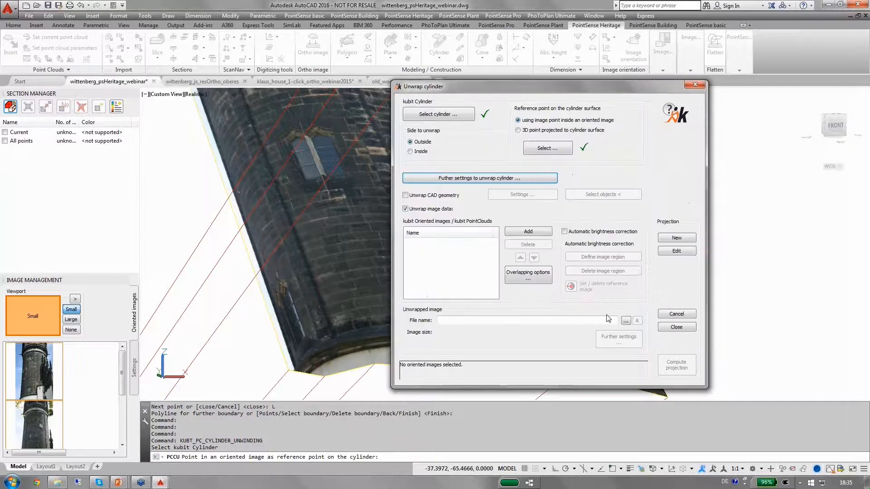
Add both oriented images to the unwrap list by window-selecting them in the model
left_click(528, 232)
scroll(410, 286, "down", 6)
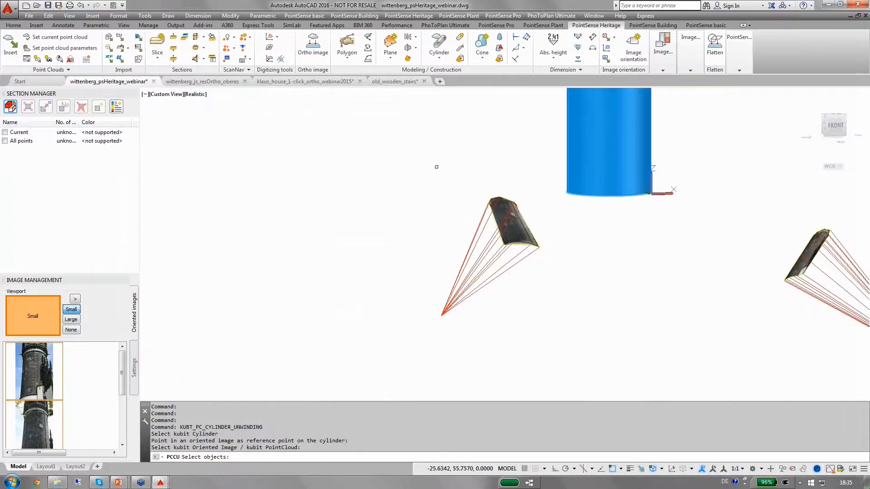
scroll(486, 191, "down", 3)
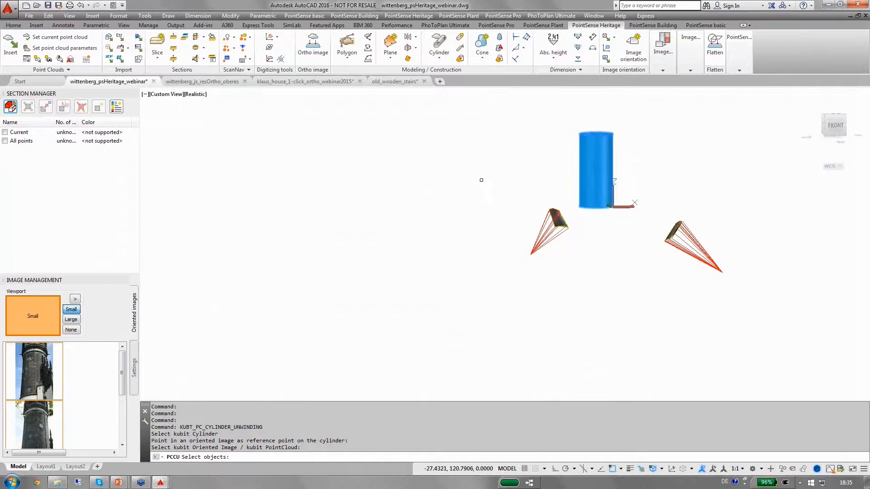
left_click(481, 180)
left_click(804, 304)
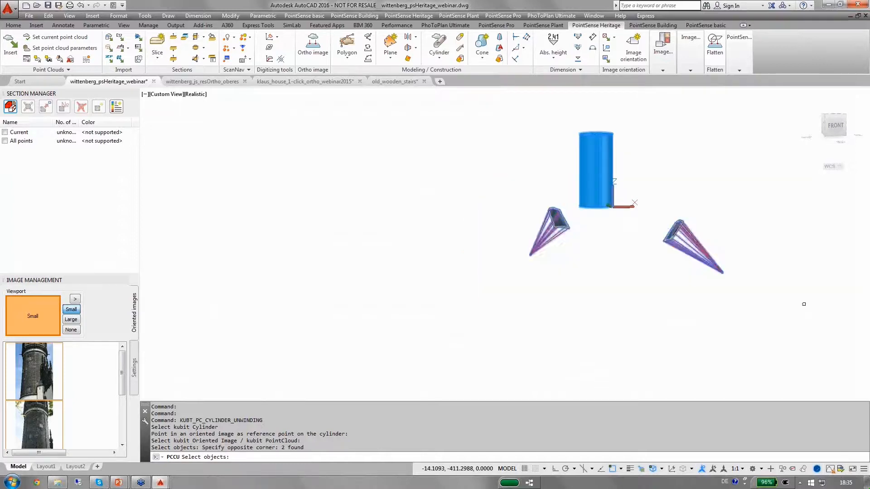
key("Return")
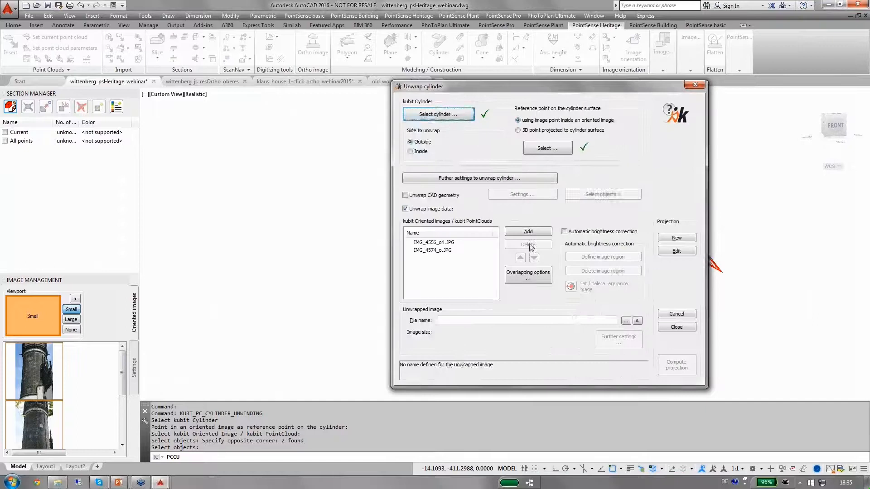
Move IMG_4574_o.JPG to the top of the oriented image list and confirm overlapping that prefers images from the top of the list
left_click_drag(432, 93, 233, 89)
left_click(234, 239)
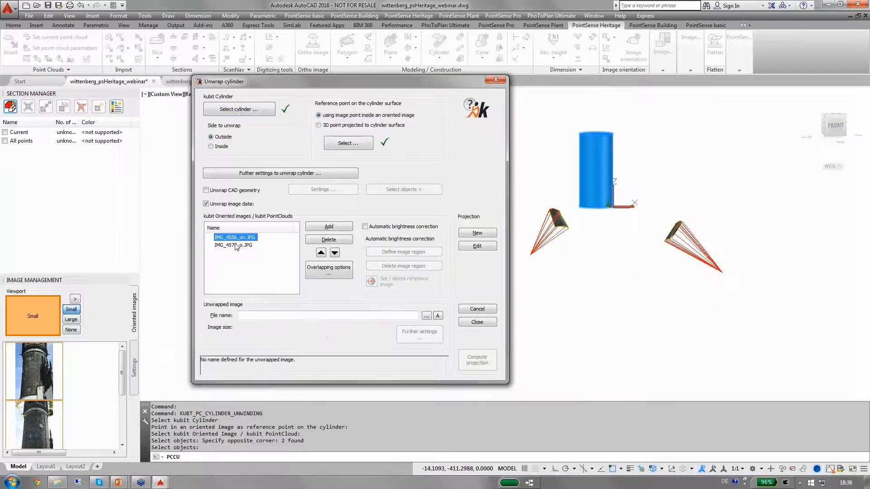
left_click(234, 245)
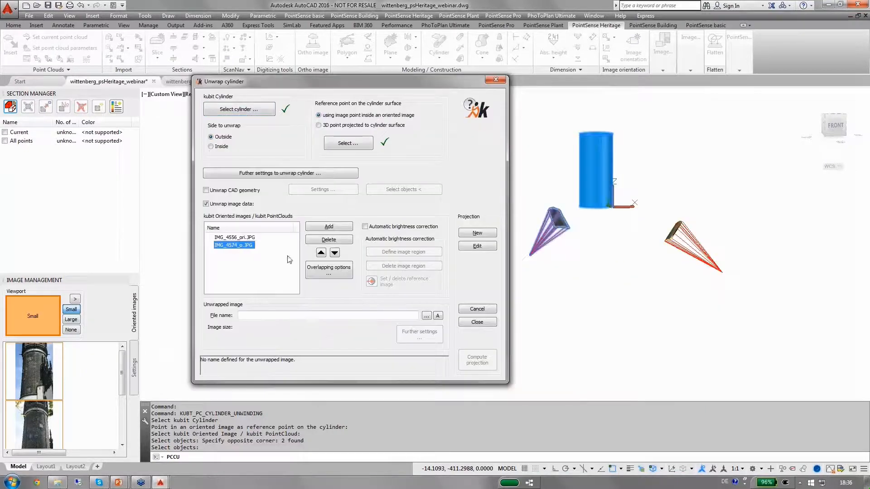
left_click(321, 253)
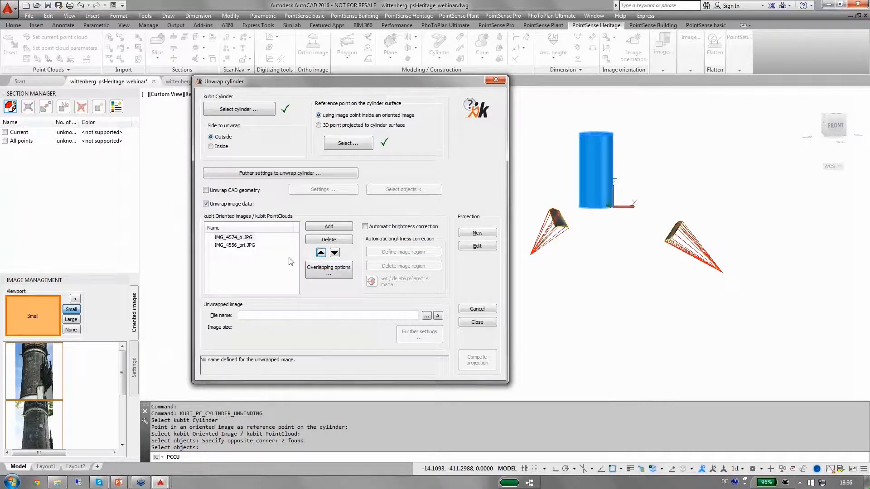
left_click(314, 274)
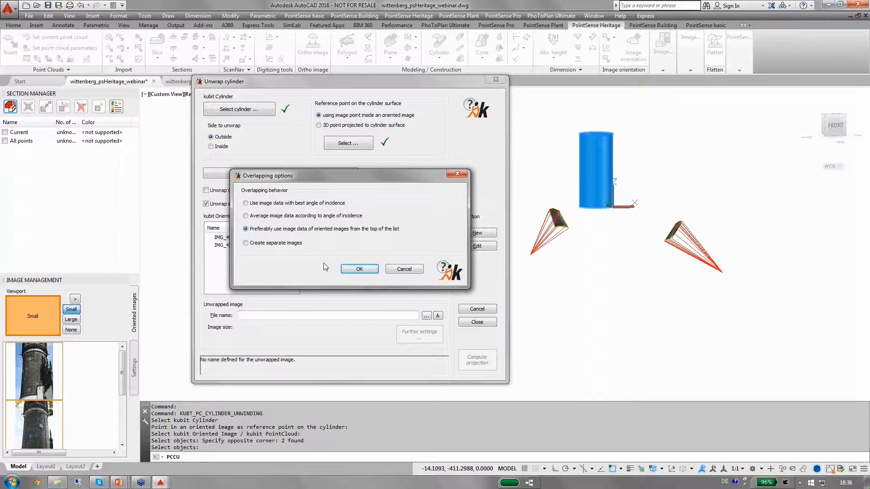
left_click(357, 270)
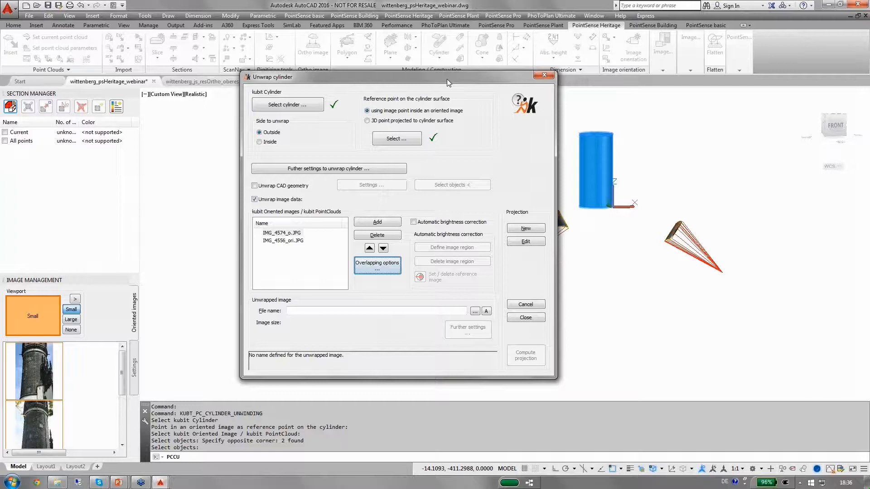
Set the unwrapped image output file to unwrapped_ps-webinar1.png with the PNG file type
left_click_drag(446, 78, 487, 55)
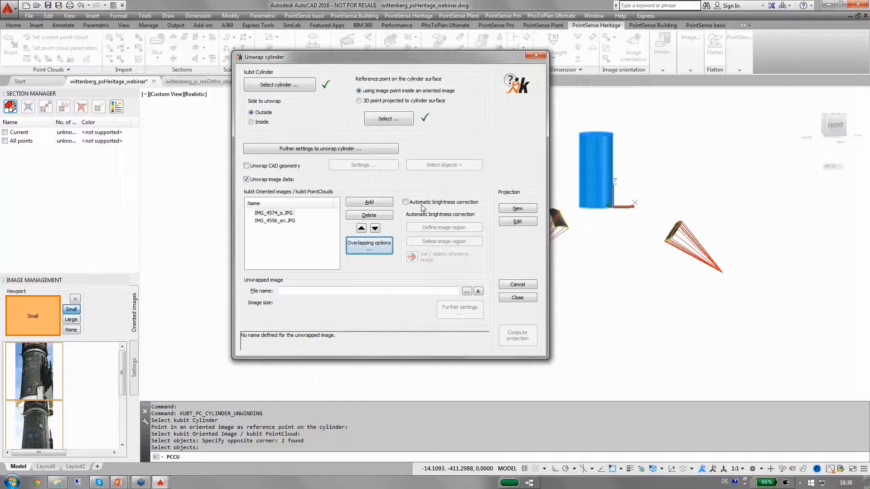
left_click(467, 291)
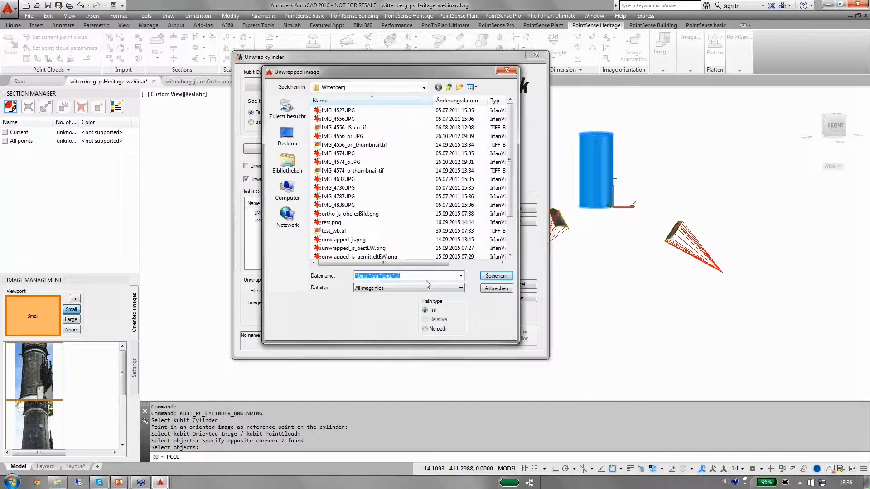
left_click_drag(512, 213, 513, 245)
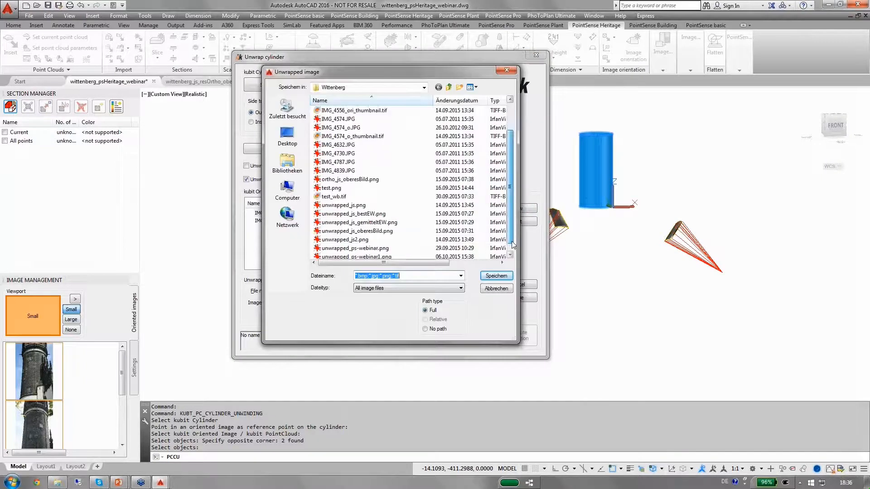
left_click(381, 256)
left_click(397, 290)
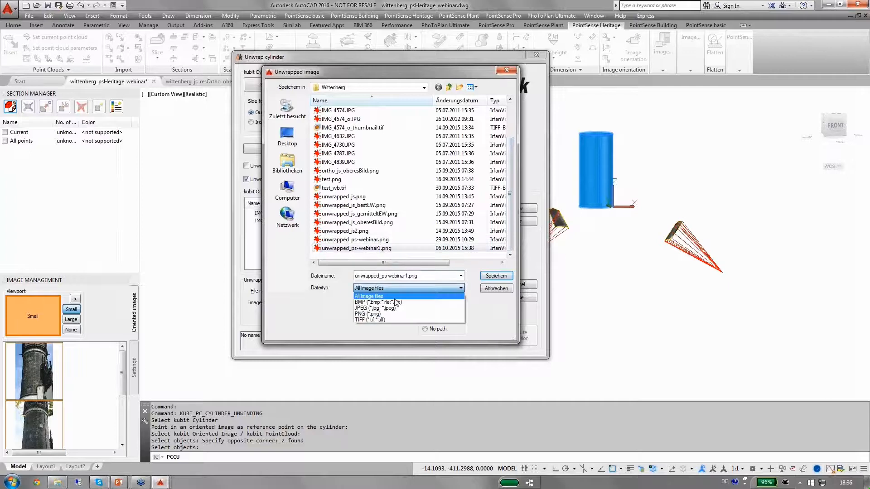
left_click(392, 315)
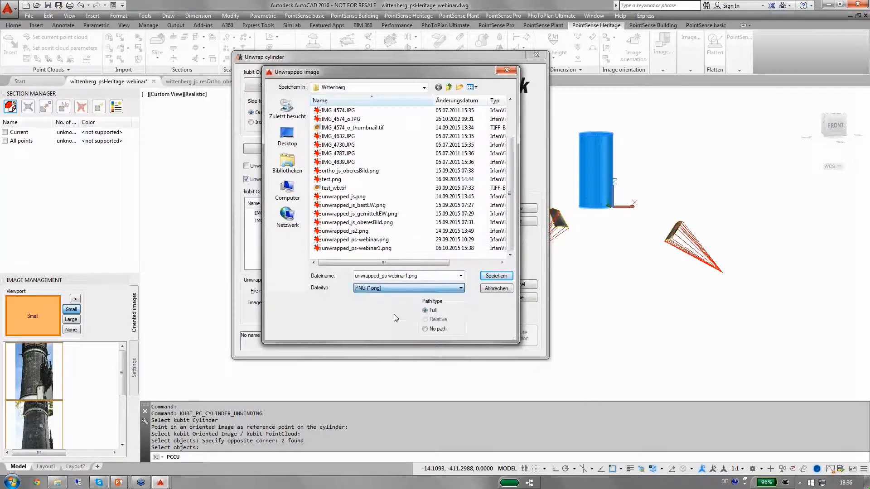
left_click(496, 276)
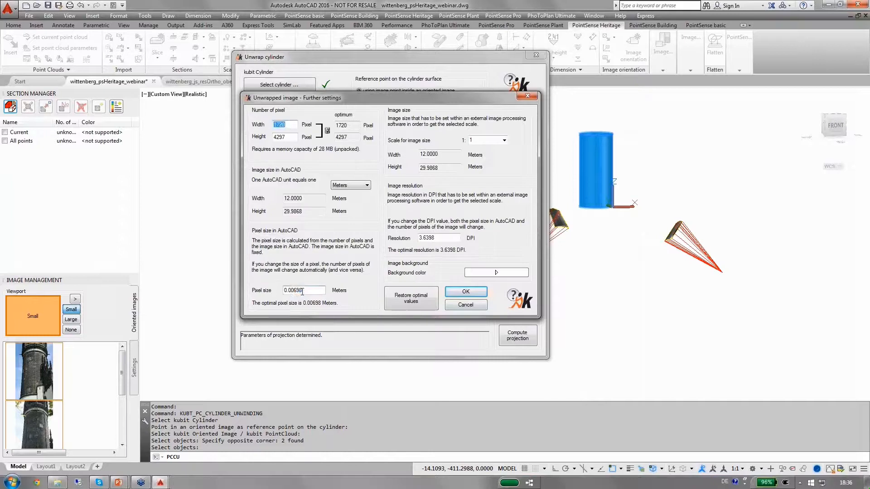
In the unwrapped image further settings, set the pixel size to 0.007 meters and confirm
left_click_drag(302, 290, 295, 290)
type("7")
left_click(465, 297)
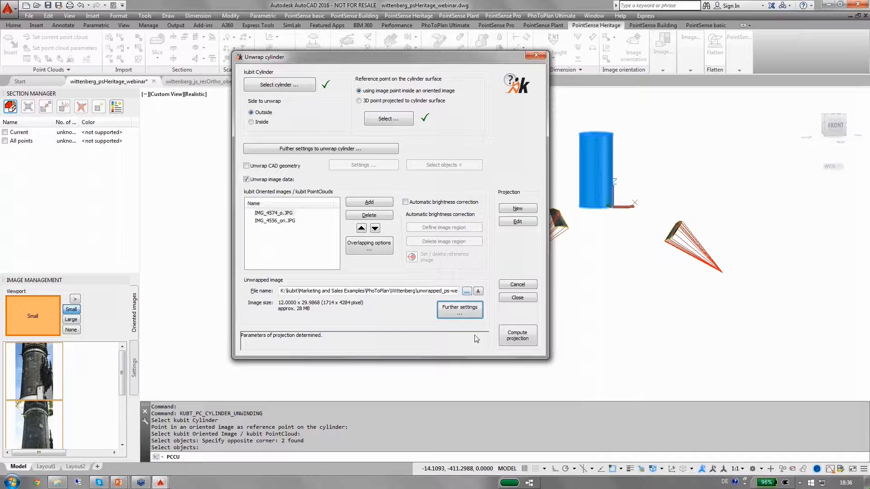
Compute the projection and switch to the plan view of the unwrapped image
left_click(528, 340)
left_click(452, 241)
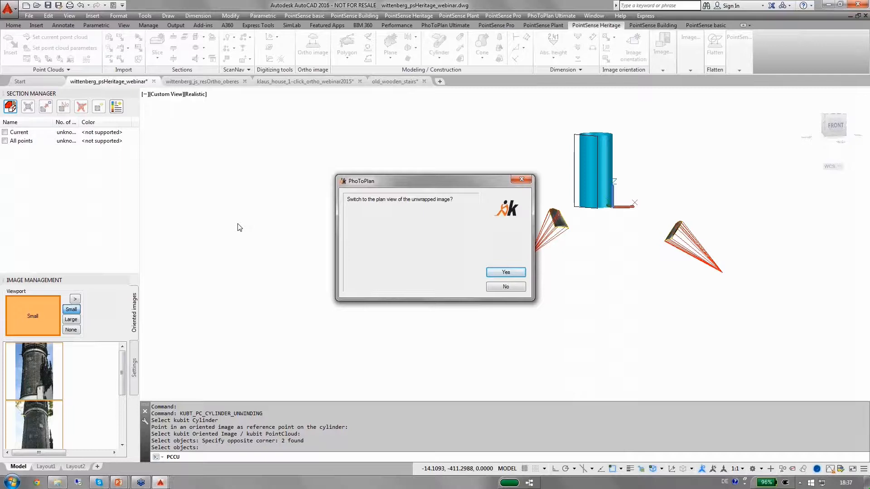
left_click(522, 274)
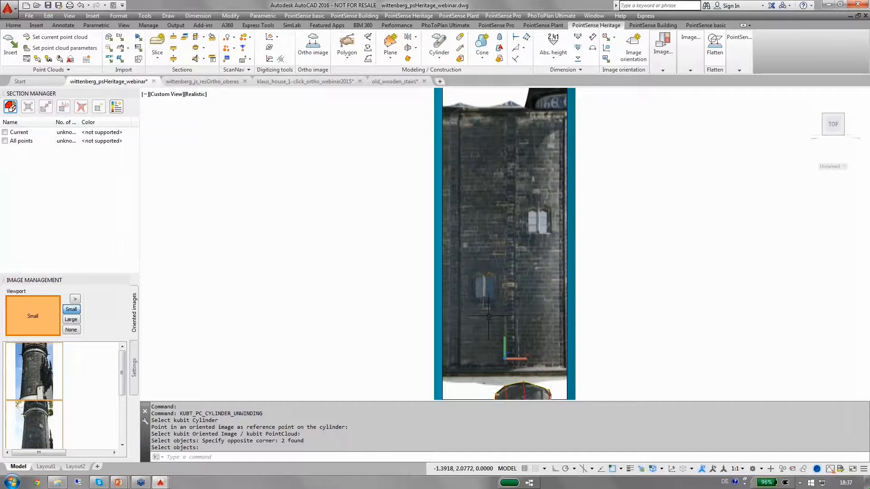
Make BILDPUNKTE the current layer and start a linear dimension on the unwrapped image
scroll(483, 279, "up", 9)
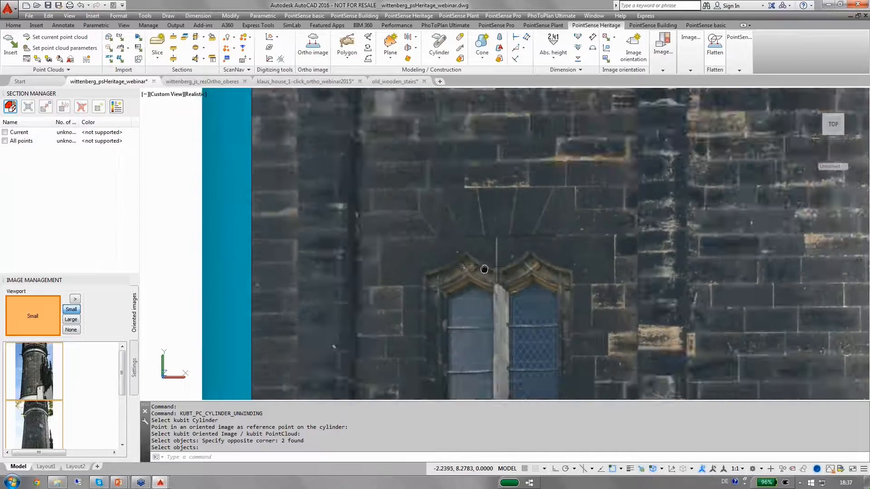
middle_click_drag(483, 279, 483, 191)
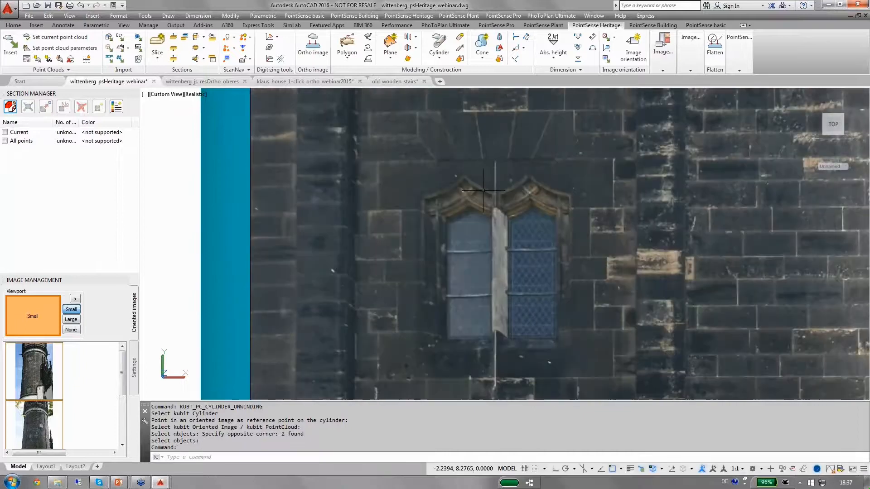
left_click(14, 25)
left_click(398, 38)
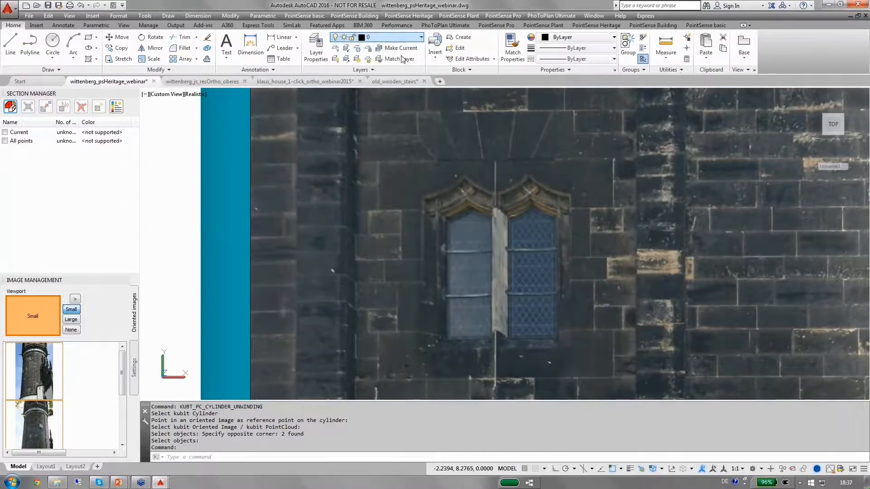
left_click(392, 70)
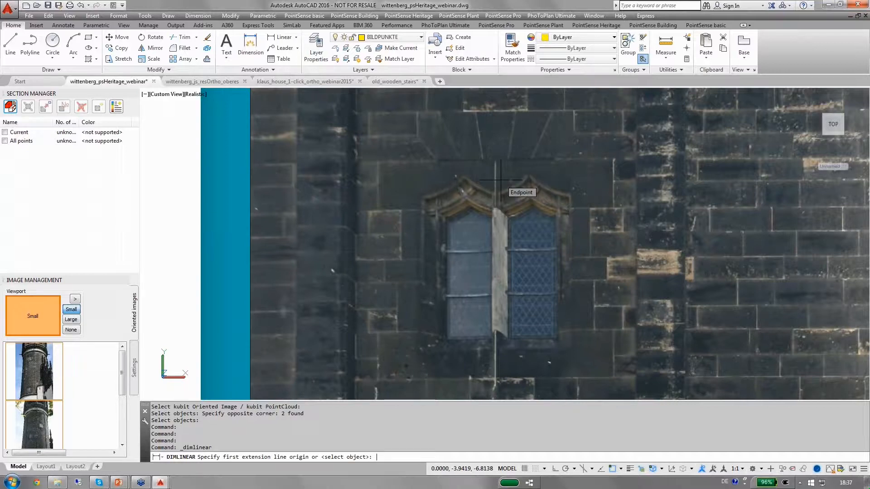
Turn off 3D and object snaps and dimension the window's overall width above its arch
key("F4")
key("F3")
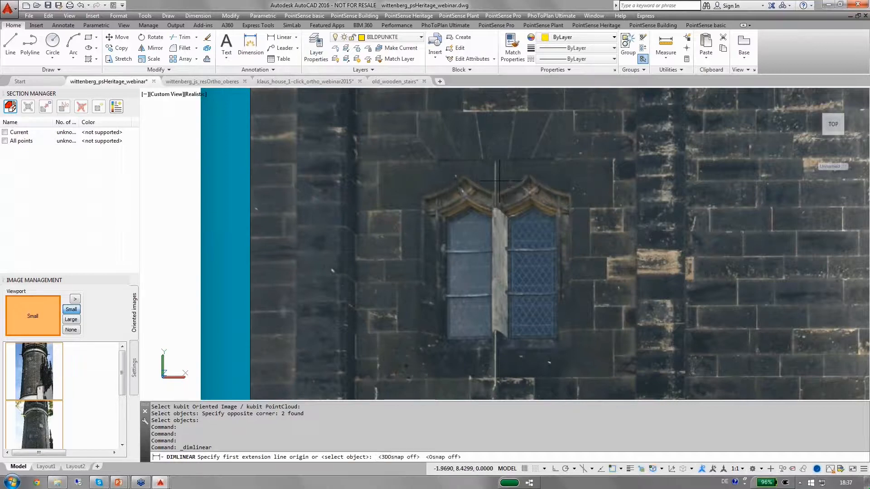
left_click(420, 194)
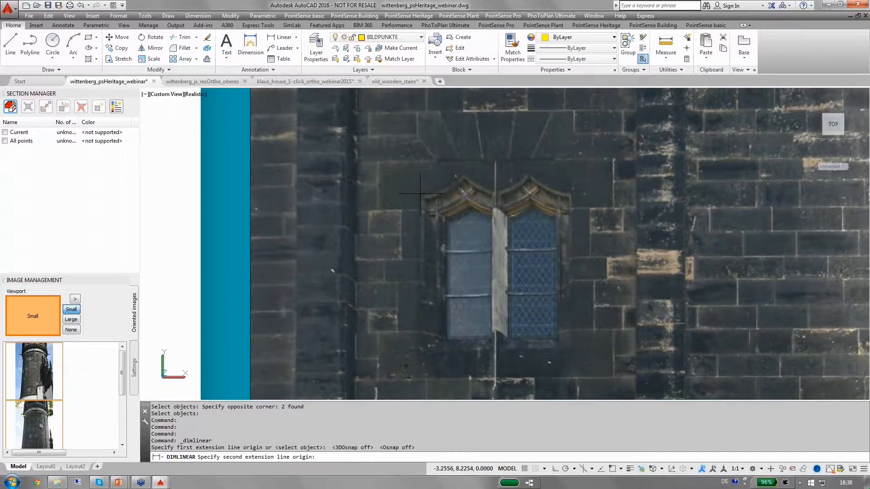
left_click(571, 194)
left_click(561, 154)
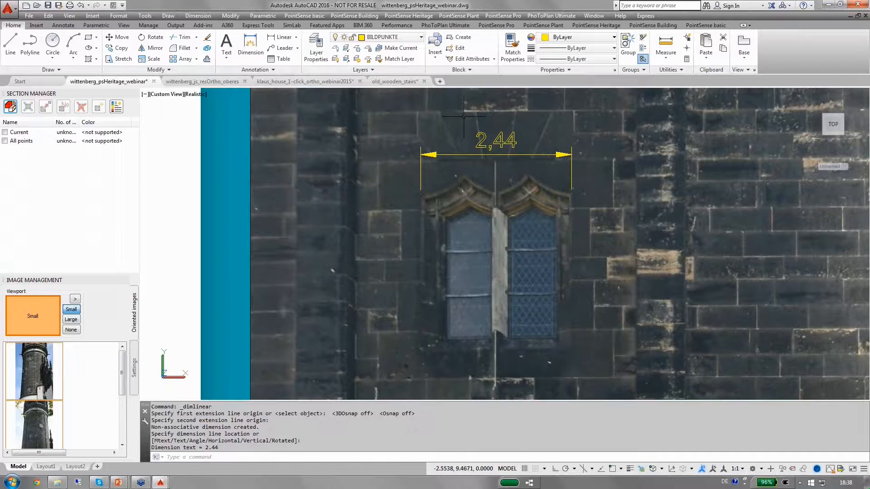
Add a linear dimension from the window's centre mullion to its right edge above the first dimension
key("Return")
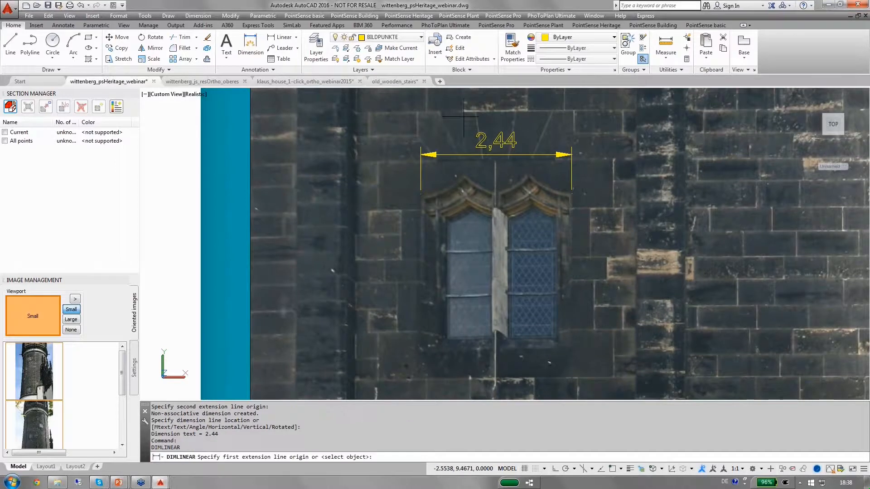
left_click(527, 171)
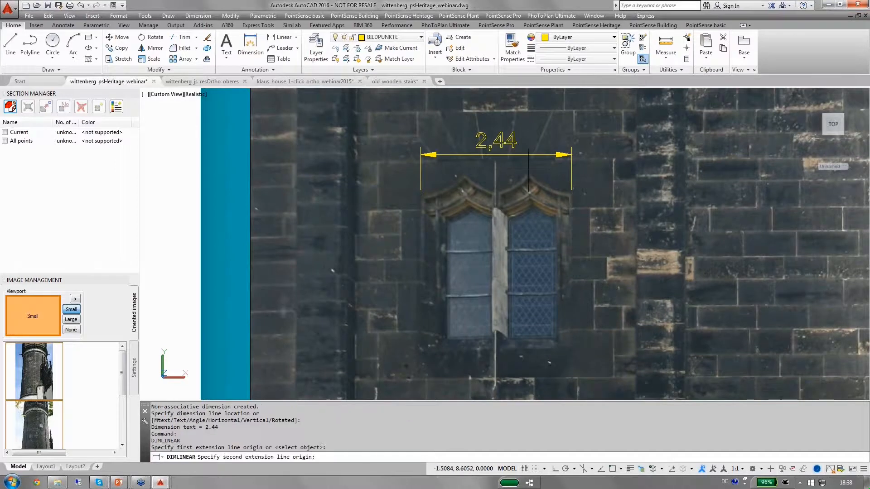
left_click(572, 196)
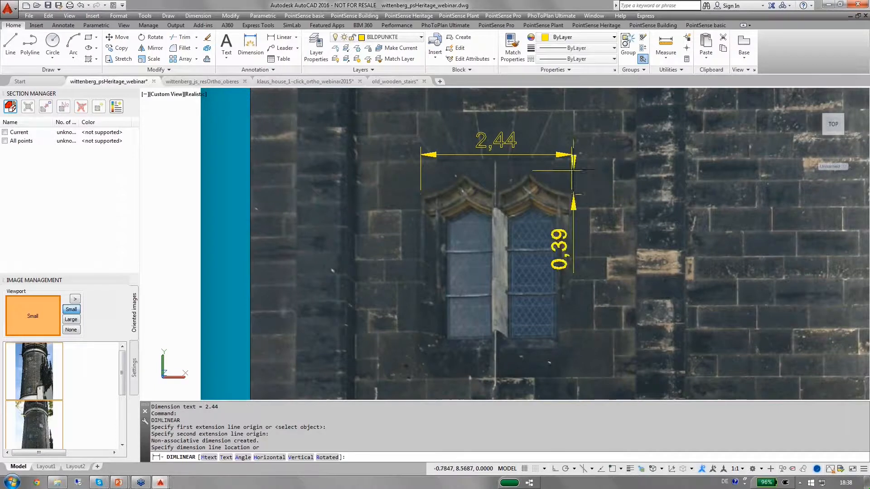
left_click(566, 134)
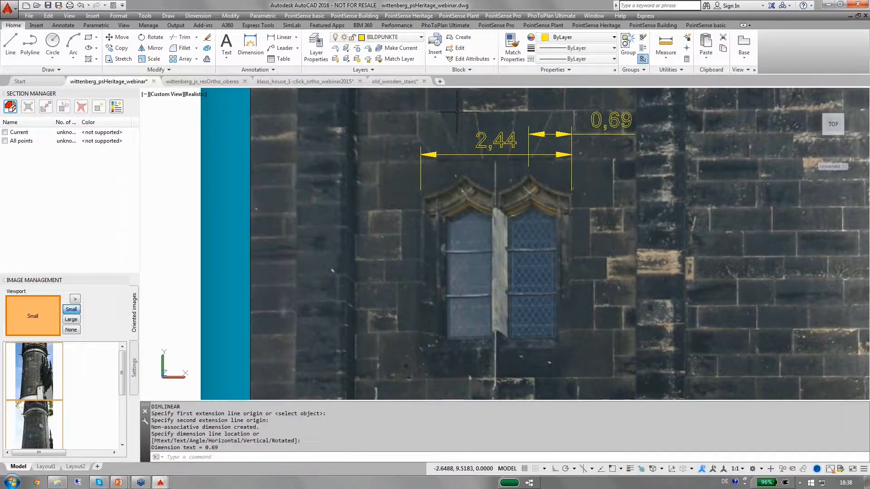
Add a vertical linear dimension for the window's height along its right side
key("Return")
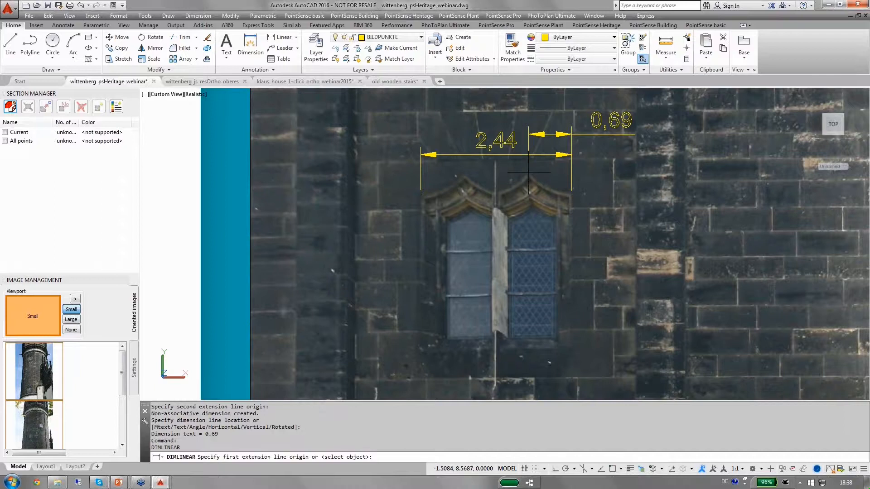
left_click(529, 172)
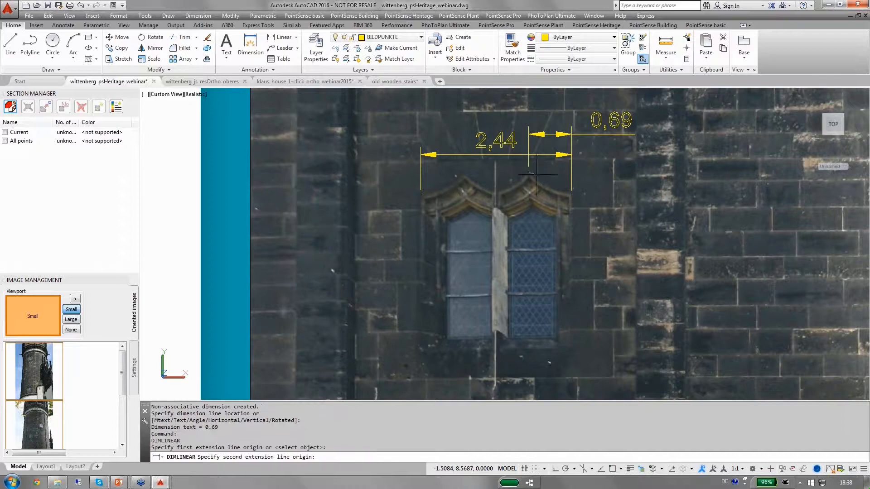
left_click(521, 349)
left_click(609, 349)
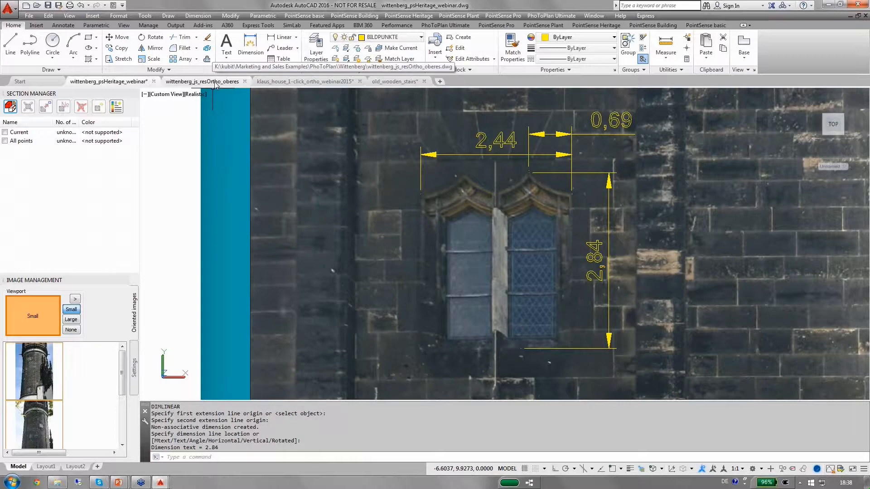
Compare with the window dimensions in the wittenberg_js_resOrtho_oberes drawing, then close that drawing without saving
mouse_move(215, 84)
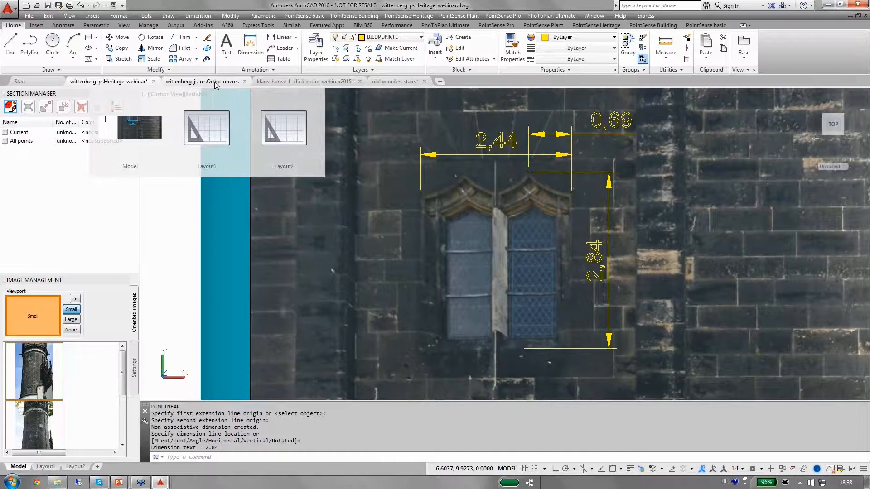
left_click(216, 85)
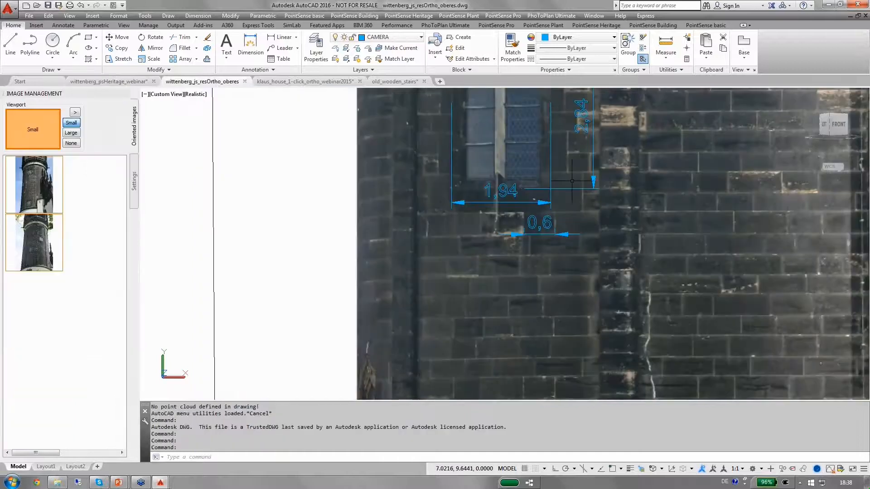
middle_click_drag(573, 182, 575, 275)
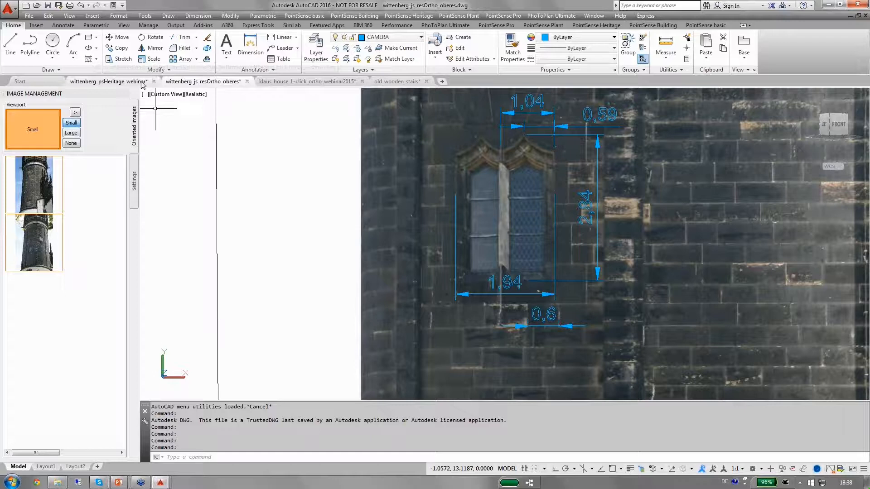
left_click(117, 82)
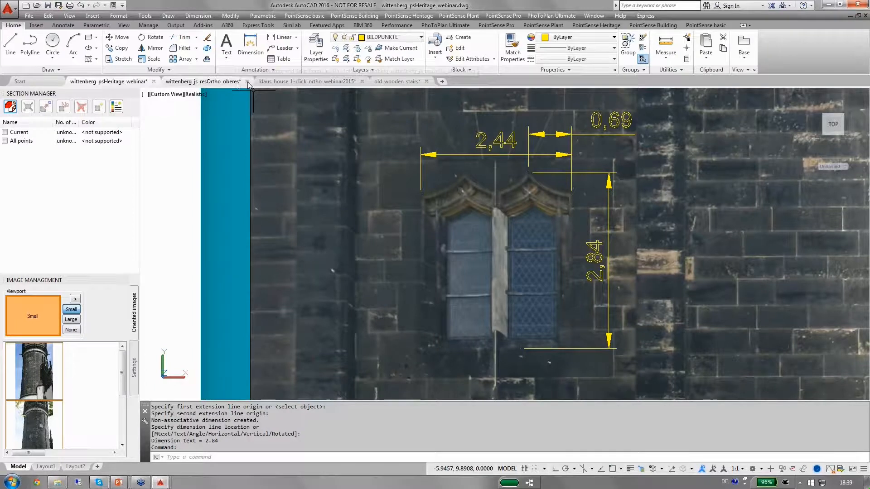
left_click(195, 82)
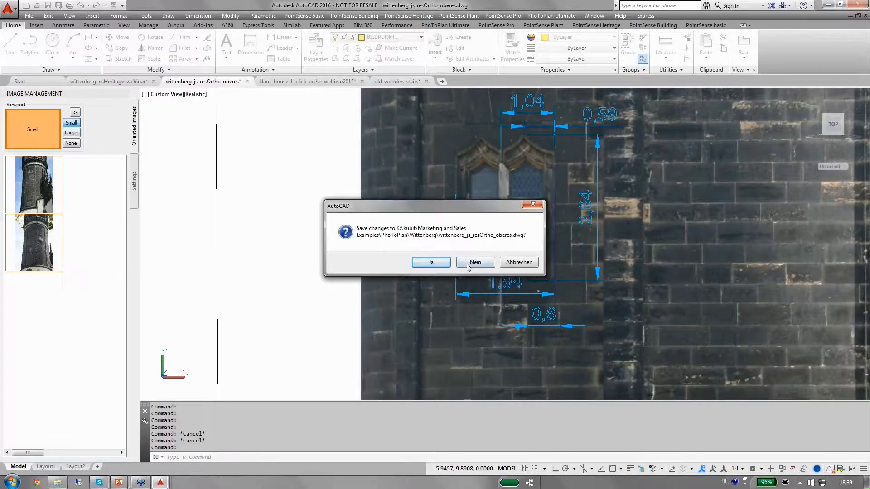
left_click(475, 263)
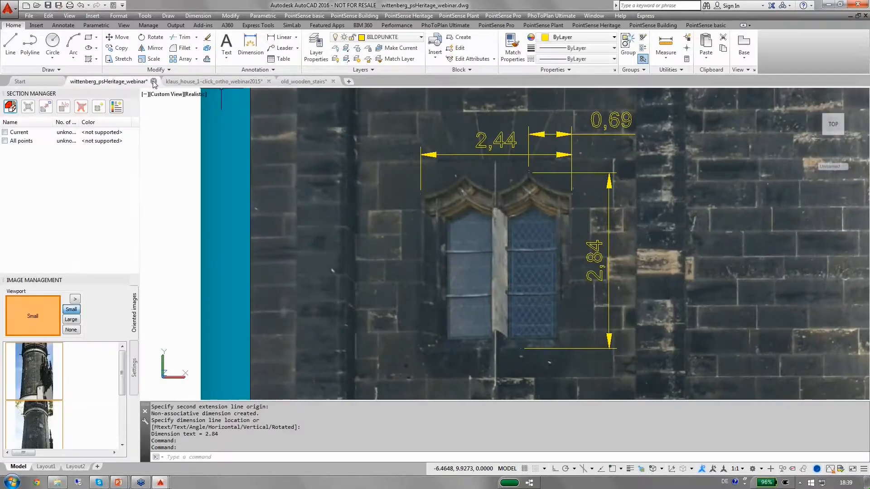
Close the wittenberg_psHeritage_webinar drawing without saving changes
left_click(154, 81)
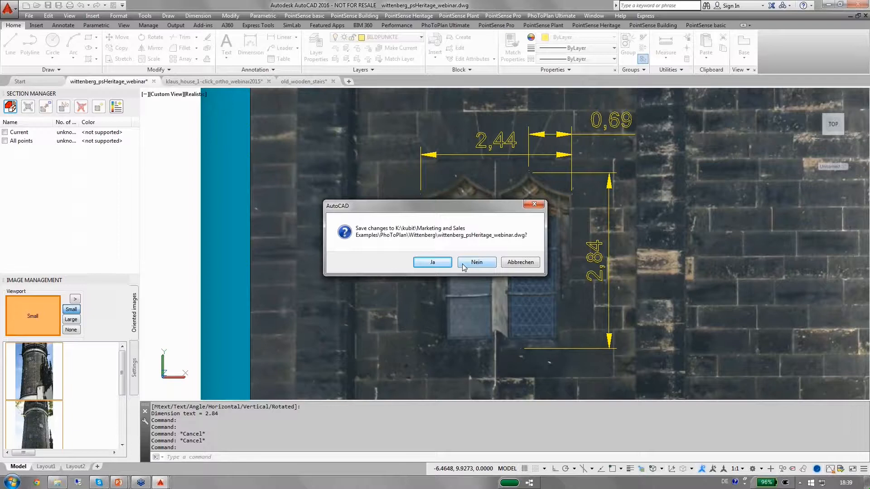
left_click(463, 266)
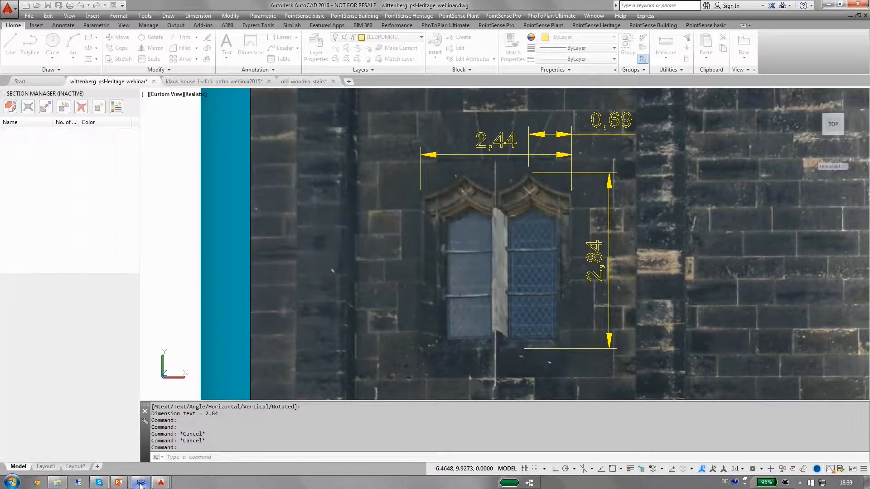
Switch to the PowerPoint presentation and advance the slideshow two slides to Enhanced Visual Interface (I)
mouse_move(124, 483)
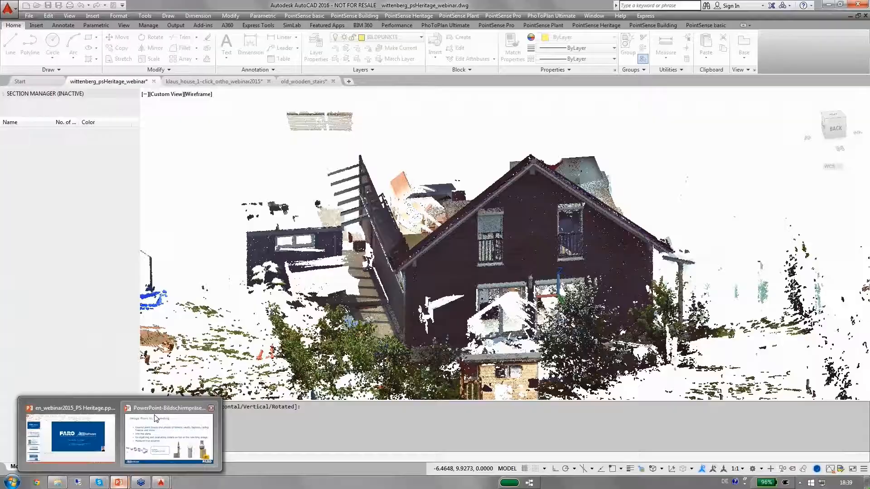
left_click(152, 428)
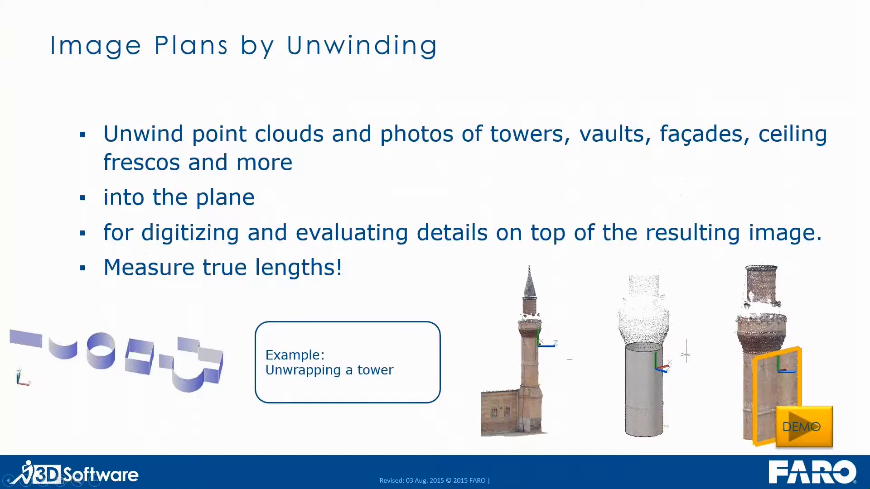
key("Right")
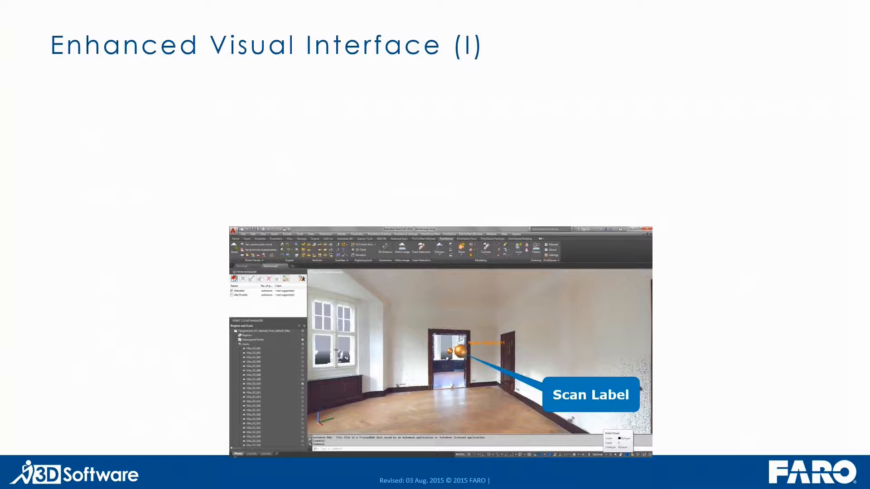
key("Right")
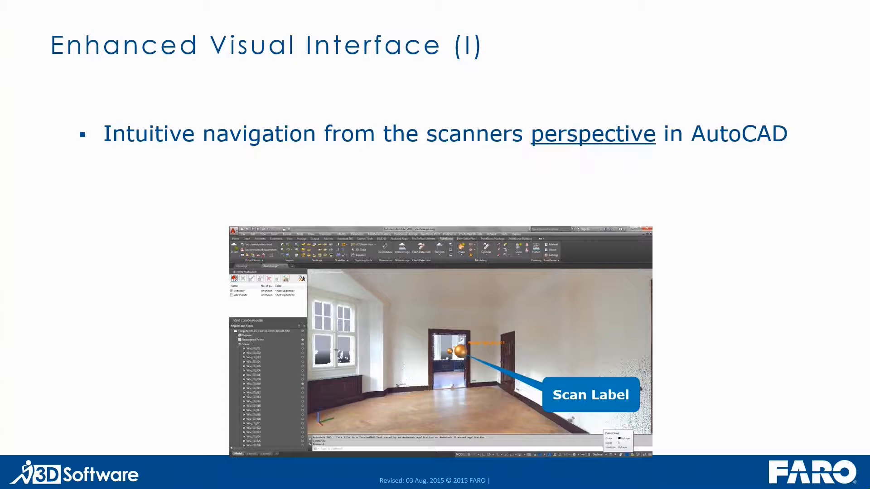
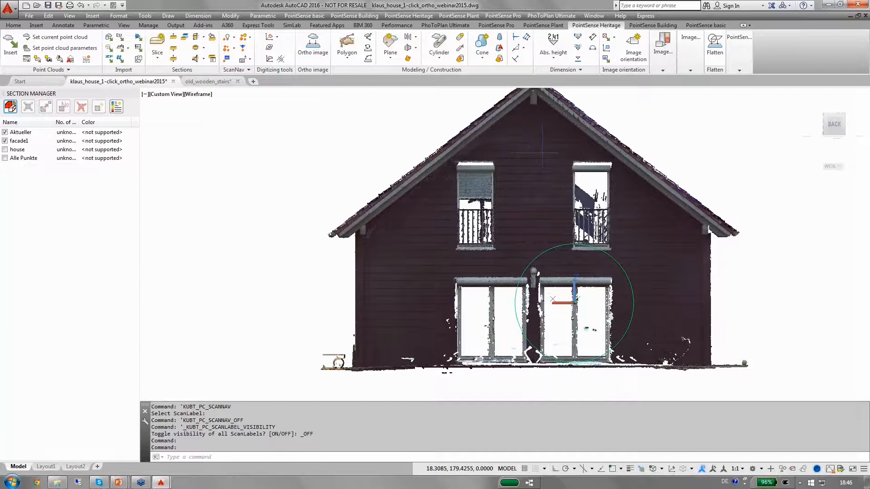
Fit a plane with the one-click Plane tool on the façade wall between the two upper windows
left_click(390, 41)
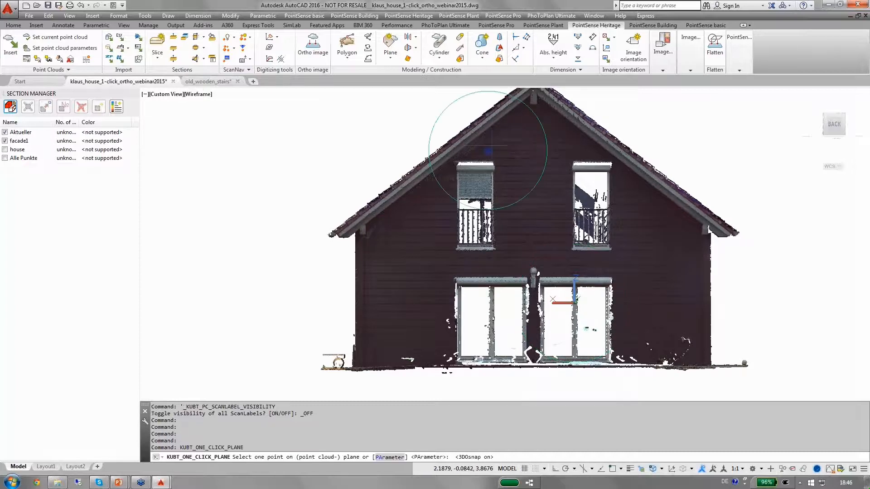
left_click(541, 201)
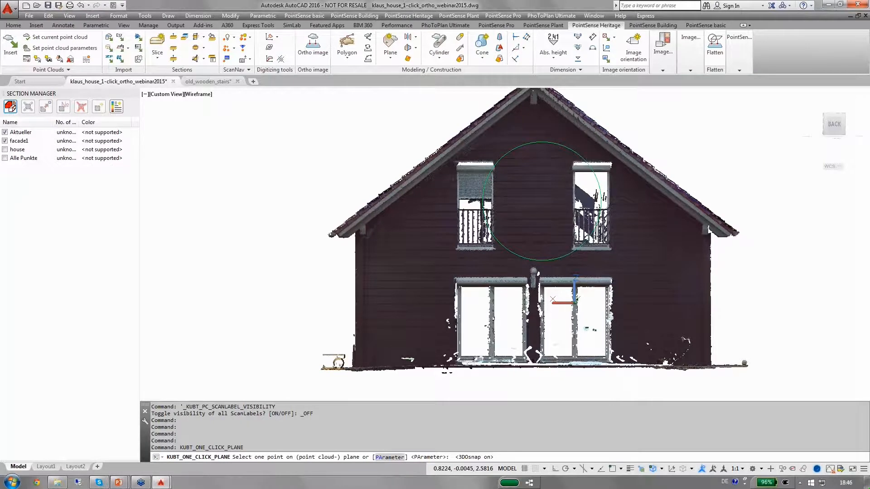
left_click(541, 201)
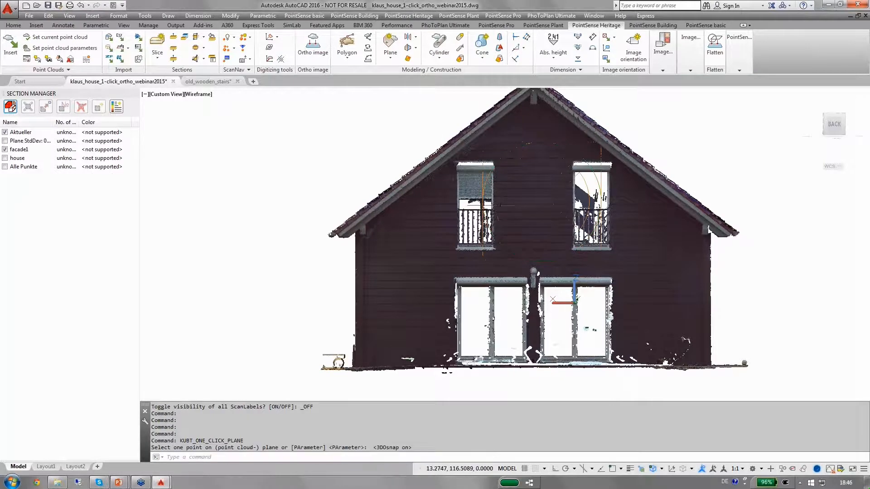
Toggle the visibility of the facade1 and plane deviation regions to inspect the points used for the fitted plane
left_click(5, 150)
left_click(5, 150)
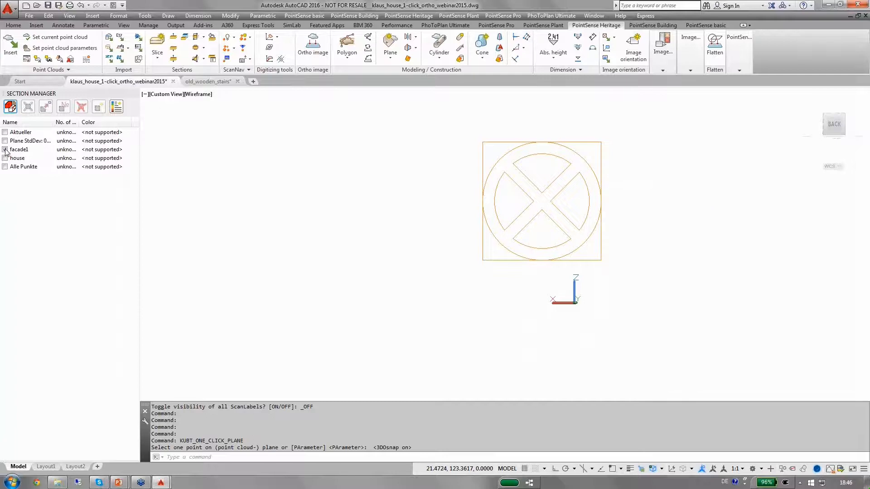
left_click(5, 149)
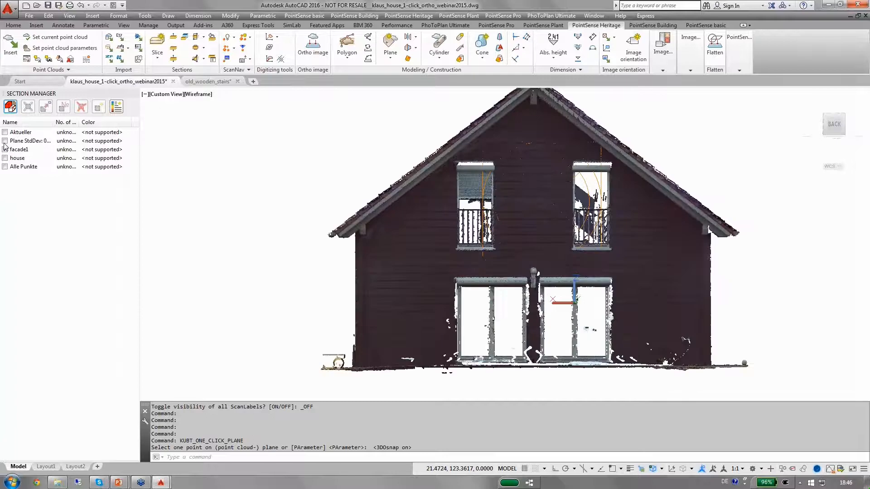
left_click(4, 142)
left_click(5, 150)
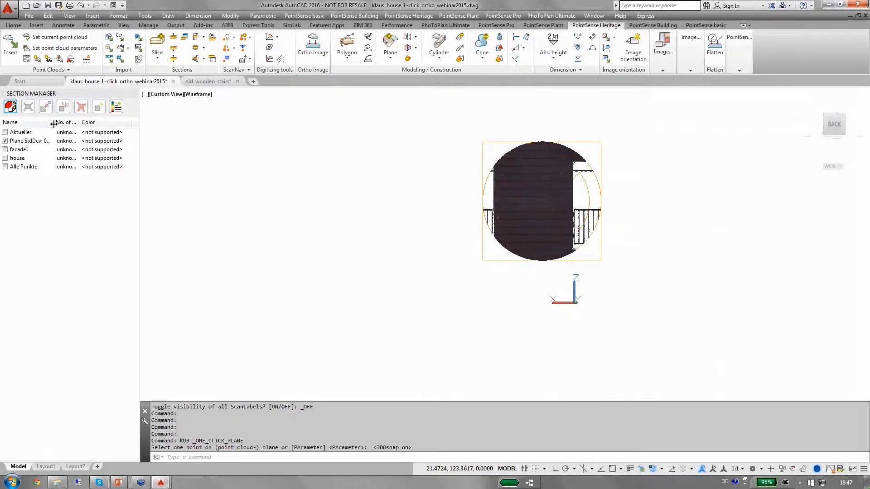
left_click_drag(51, 123, 84, 124)
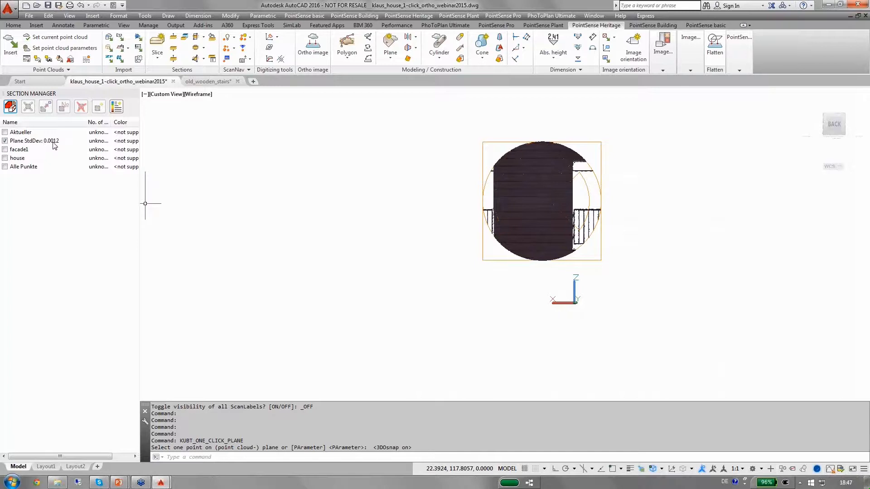
left_click(5, 149)
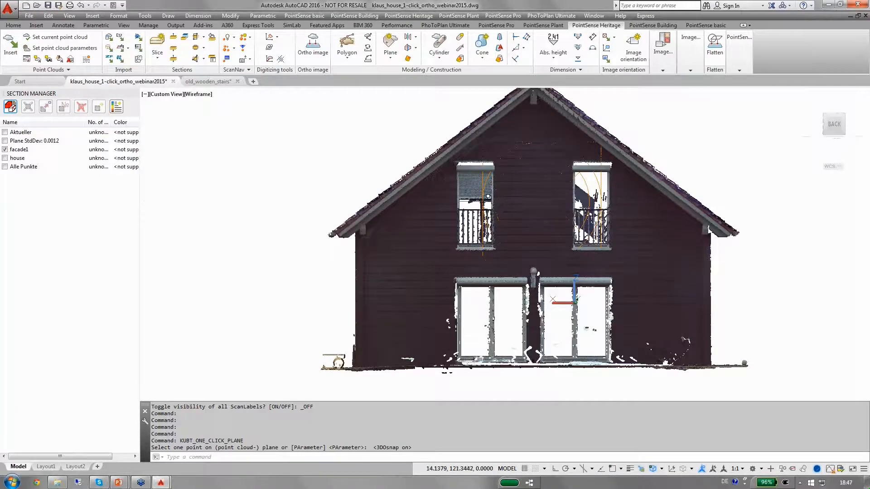
Set the user coordinate system from the fitted kubit plane
left_click(271, 37)
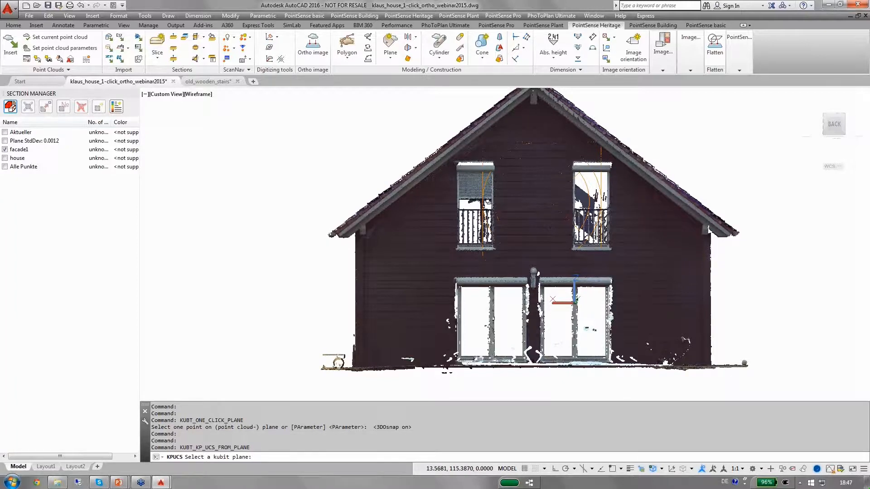
left_click(487, 201)
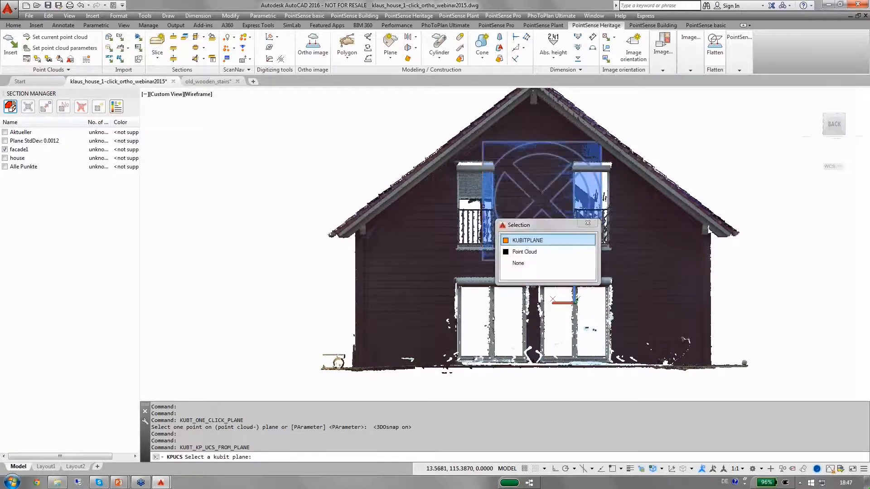
left_click(524, 241)
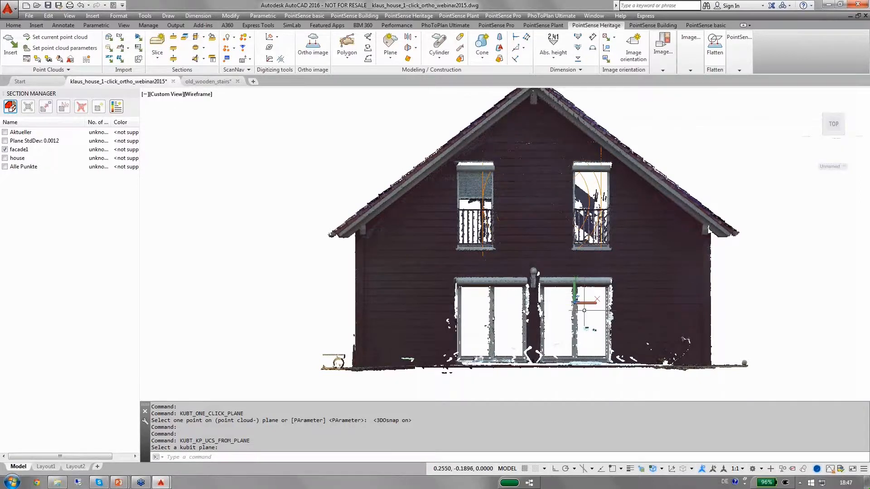
mouse_move(582, 311)
middle_mouse_down("shift")
mouse_move(668, 315)
mouse_move(591, 328)
mouse_move(572, 321)
middle_mouse_up("shift")
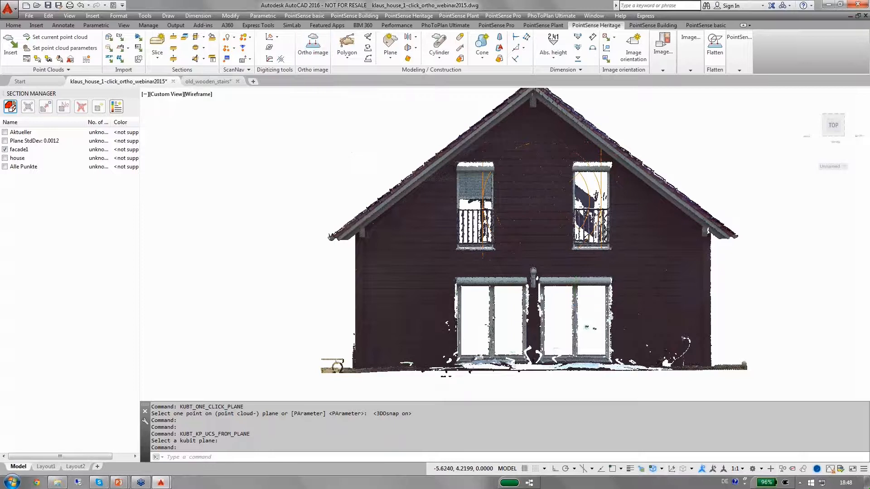
Select the point cloud and change its colour display to Intensity
scroll(358, 135, "down", 2)
middle_click_drag(357, 134, 390, 174)
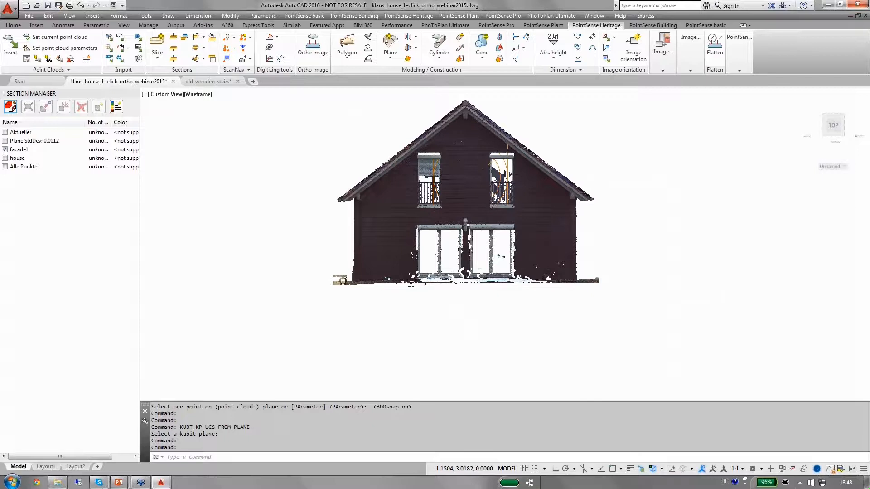
scroll(461, 169, "up", 2)
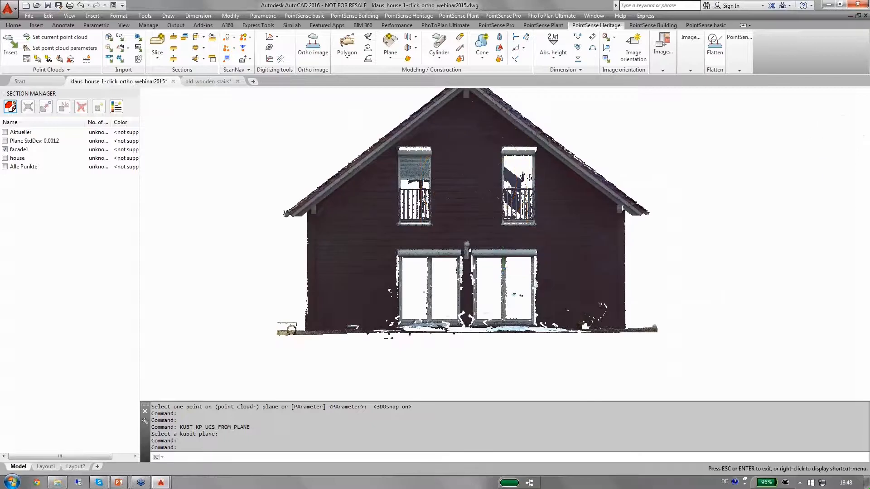
middle_click_drag(462, 157, 466, 180)
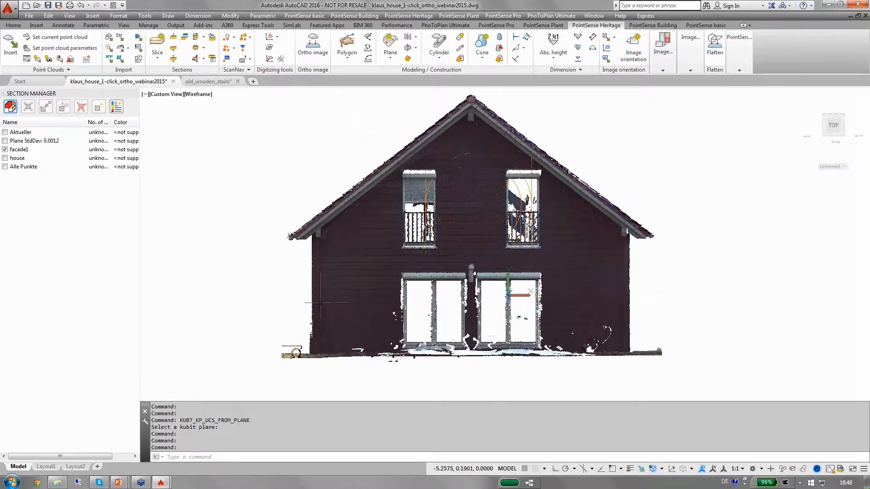
left_click(328, 385)
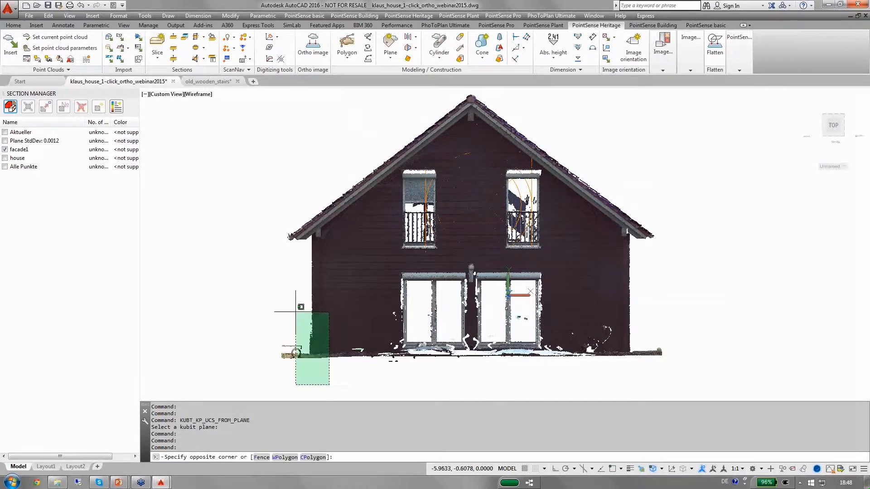
left_click(285, 228)
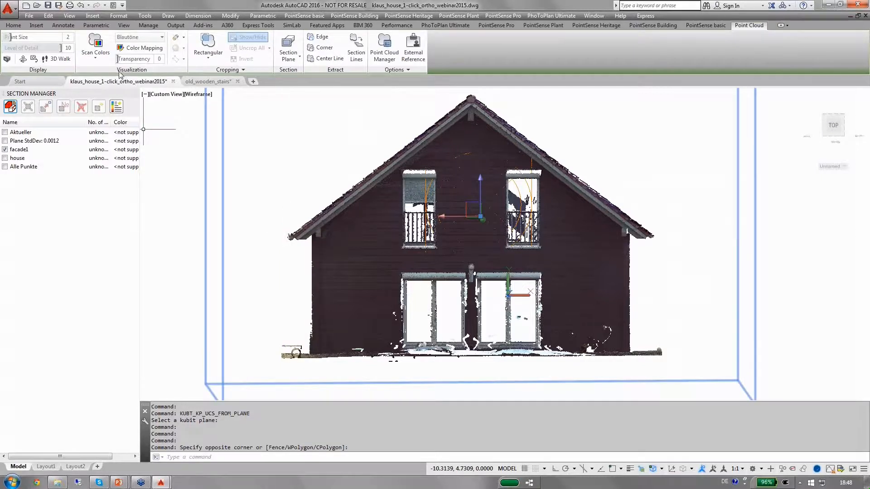
left_click(96, 57)
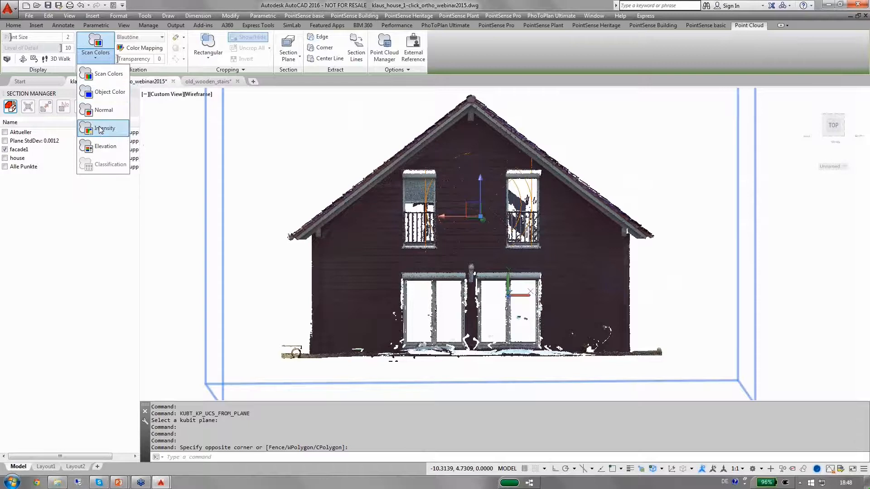
left_click(99, 128)
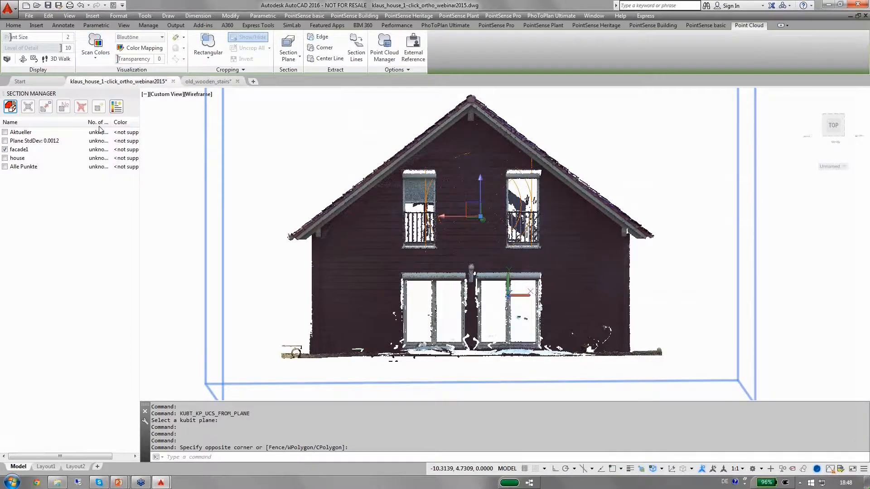
key("Escape")
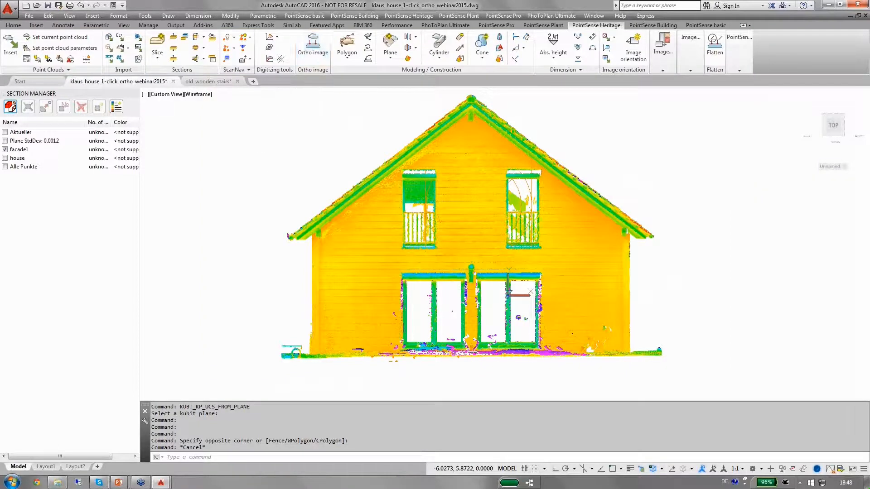
Start an ortho image with resolution 0.005 units per pixel, using the fitted kubit plane as the image plane
left_click(313, 48)
left_click_drag(439, 93, 615, 96)
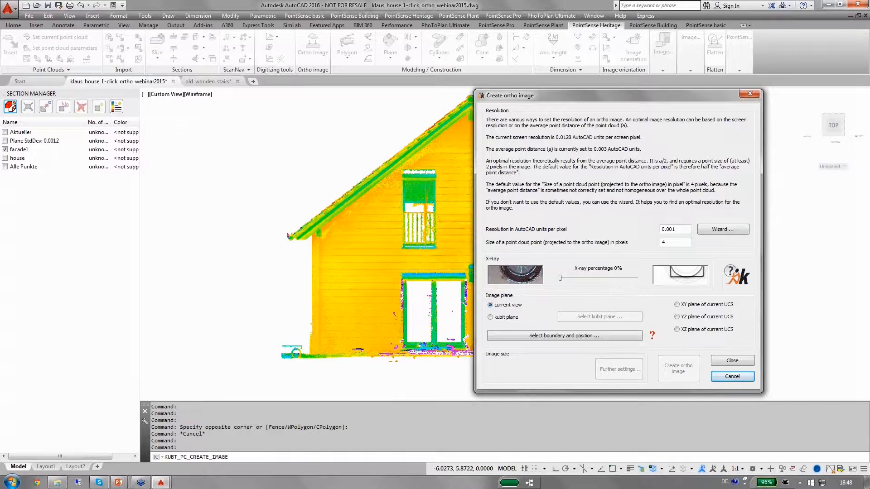
left_click_drag(675, 231, 672, 232)
type("5")
left_click(490, 317)
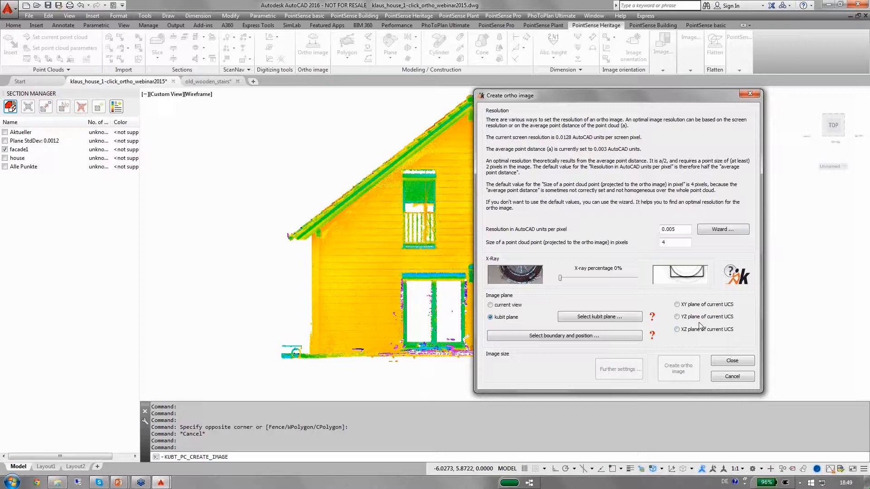
left_click(632, 317)
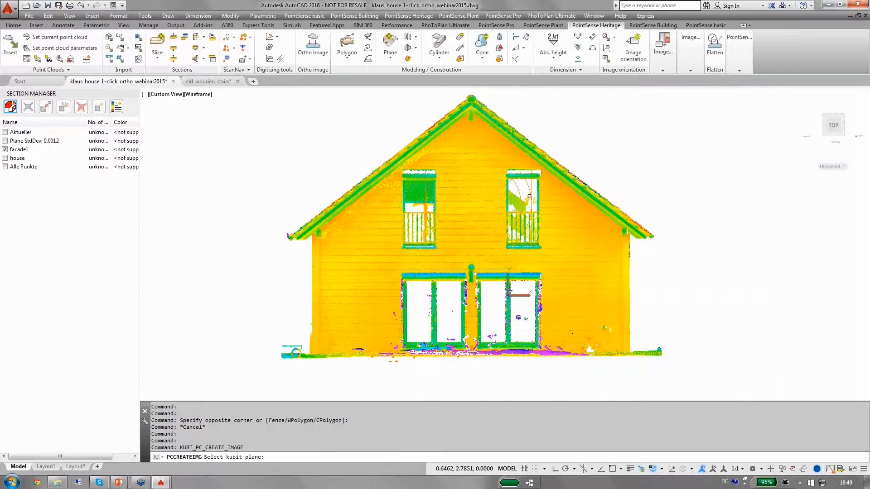
left_click(508, 294)
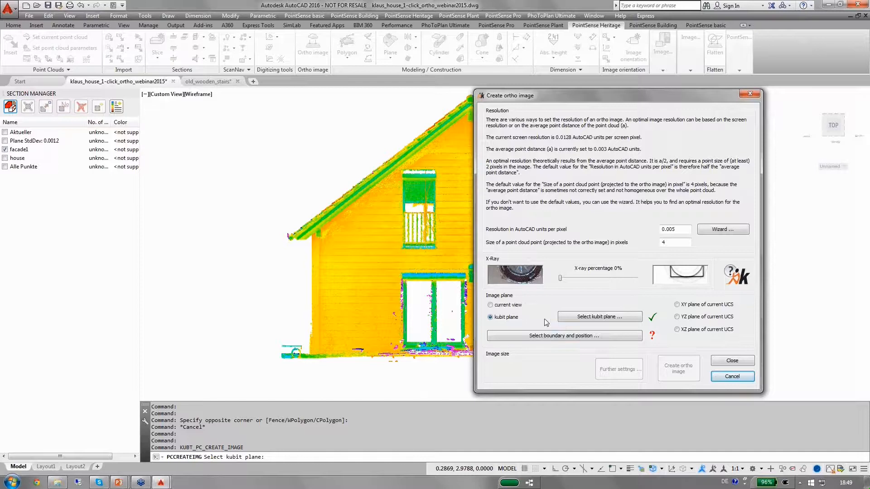
Define the ortho image boundary as a rectangle enclosing the whole façade
left_click(548, 339)
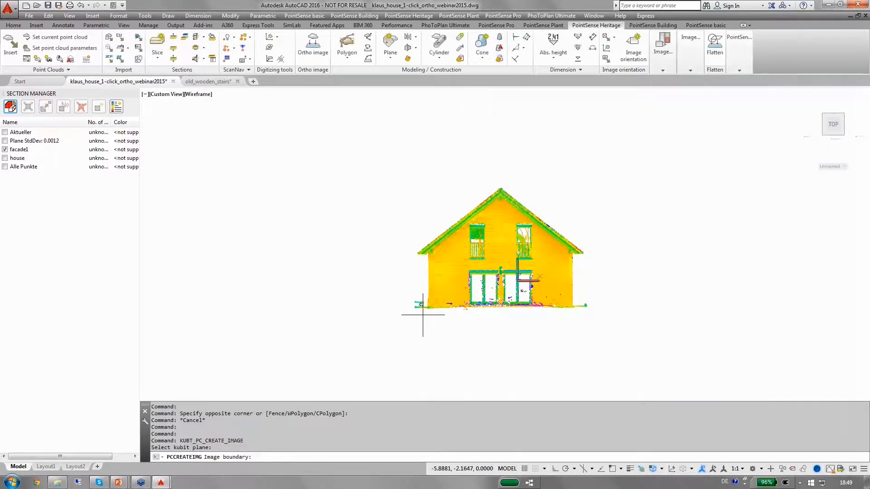
key("F4")
left_click(423, 314)
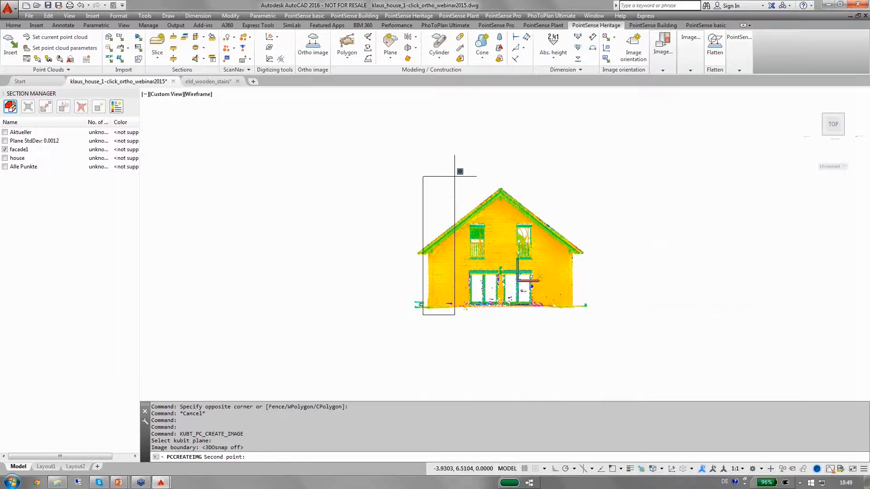
left_click(580, 184)
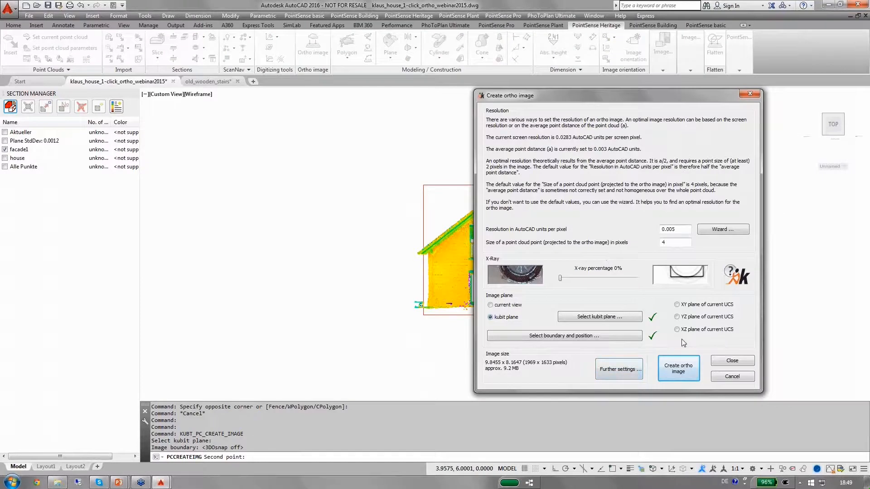
Create the ortho image, save it as TIFF named webinar on the Desktop, and switch to its top view
left_click(683, 368)
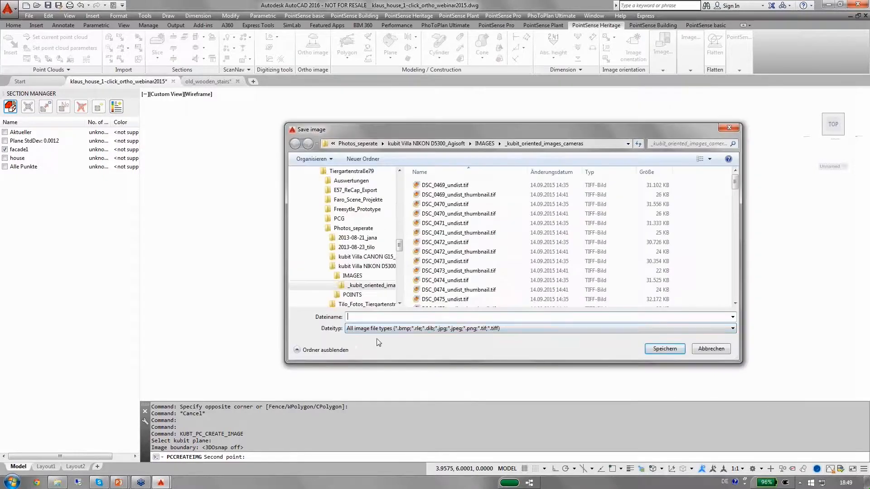
left_click(581, 329)
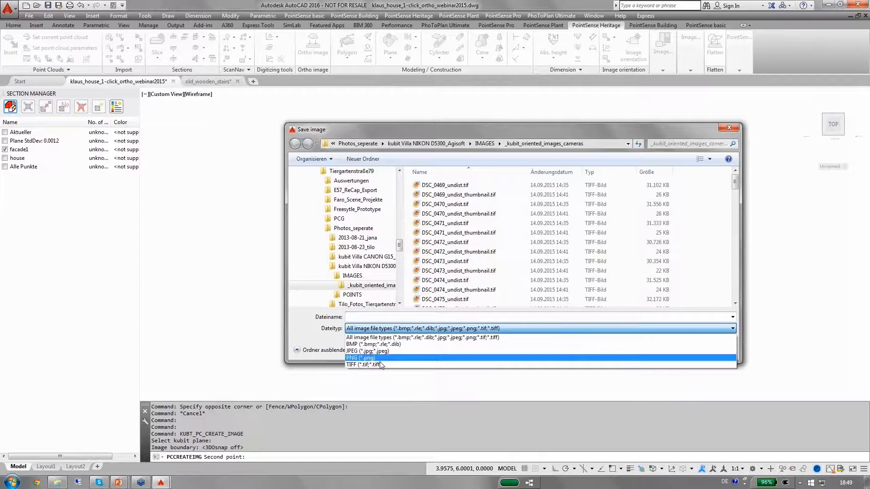
left_click(381, 365)
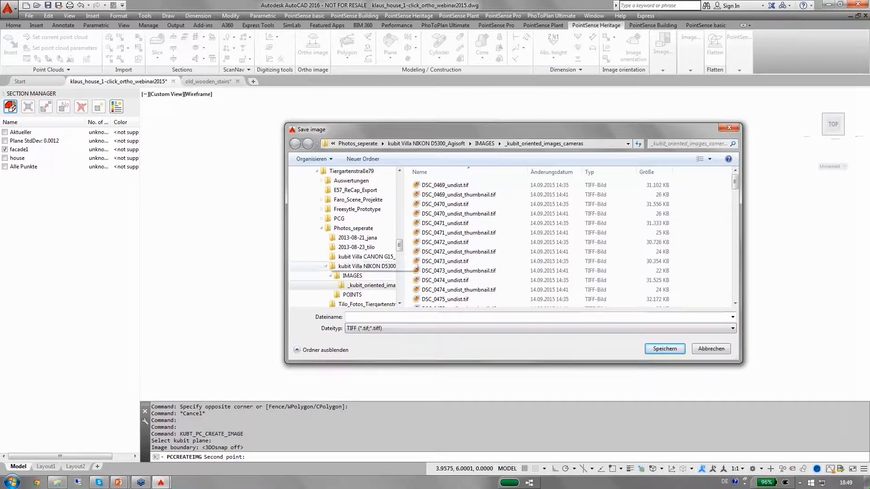
scroll(354, 190, "up", 10)
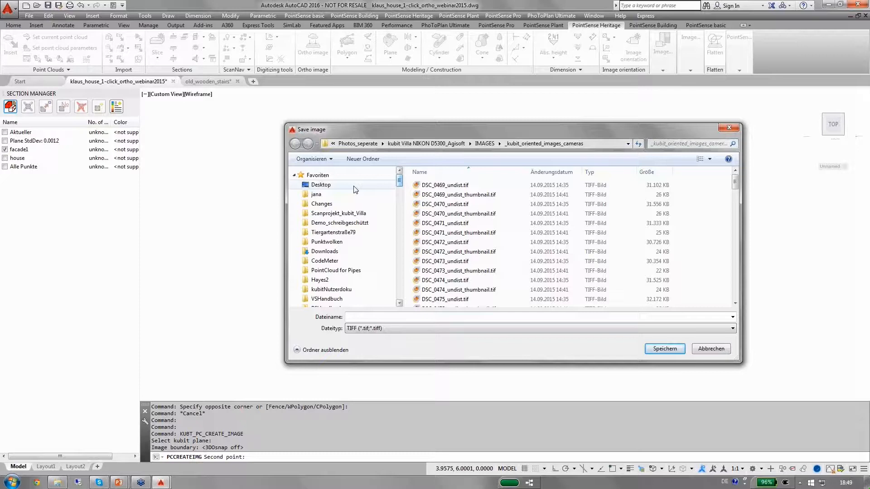
left_click(321, 185)
type("webin")
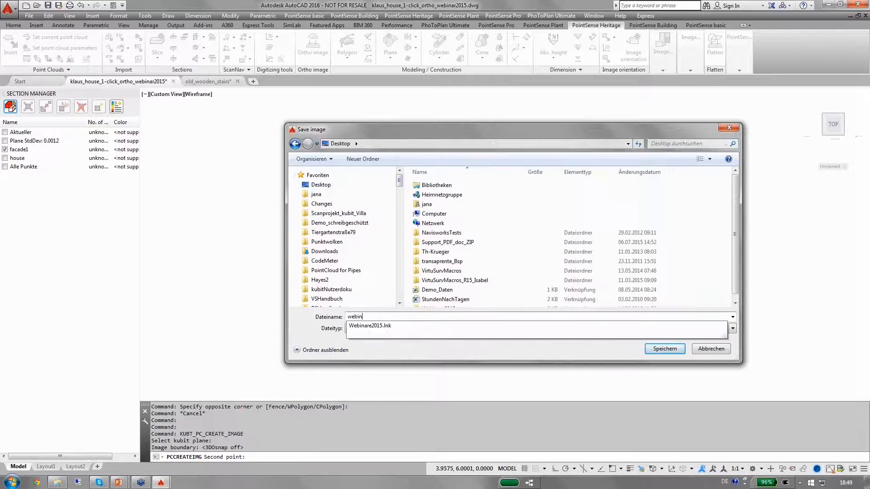
type("ar")
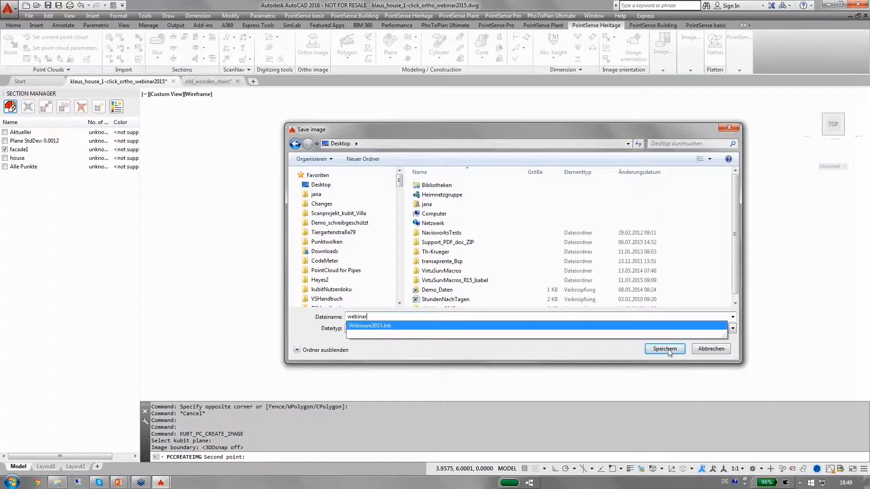
left_click(665, 349)
left_click(568, 330)
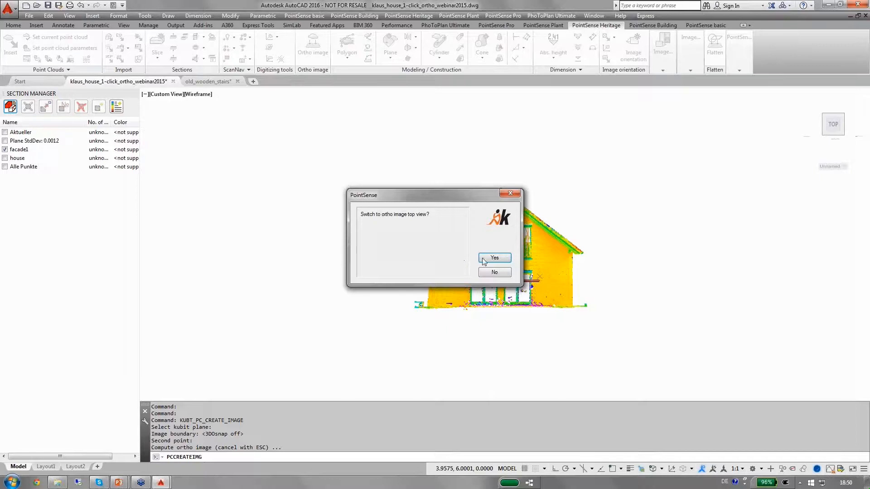
left_click(494, 258)
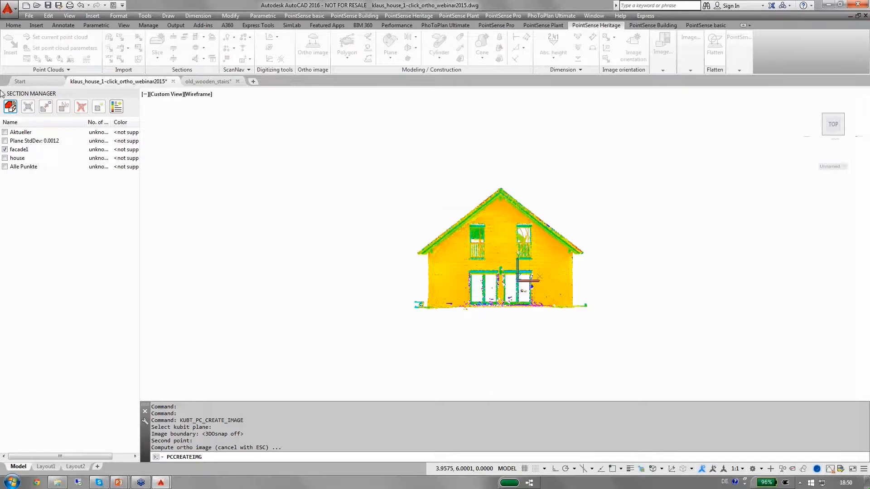
Hide the facade1 point cloud region to view the generated ortho image alone
left_click(4, 150)
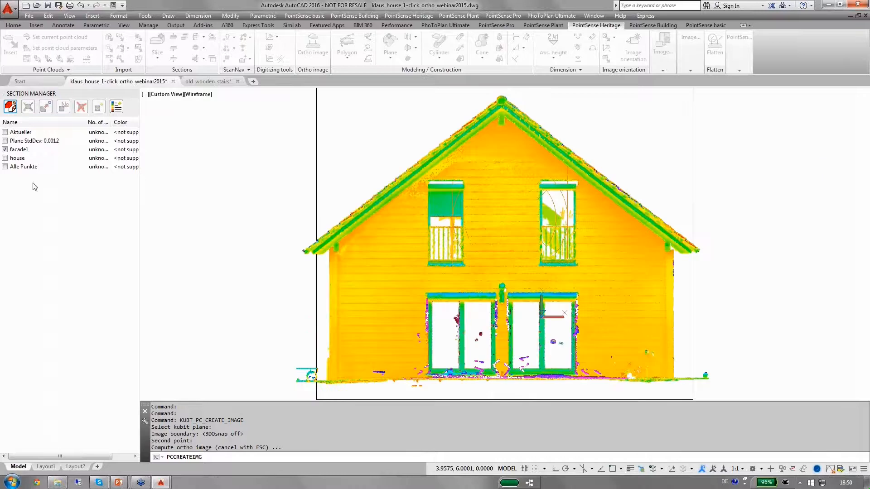
left_click(5, 149)
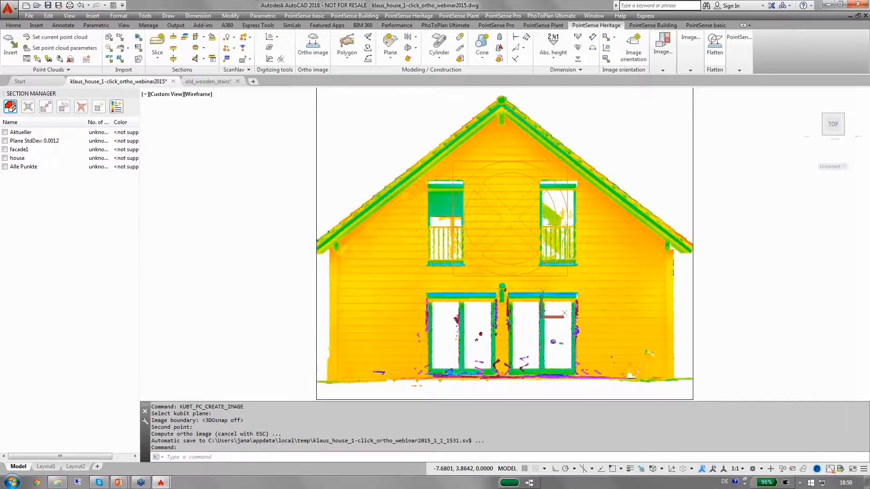
middle_click_drag(256, 185, 295, 172, "shift")
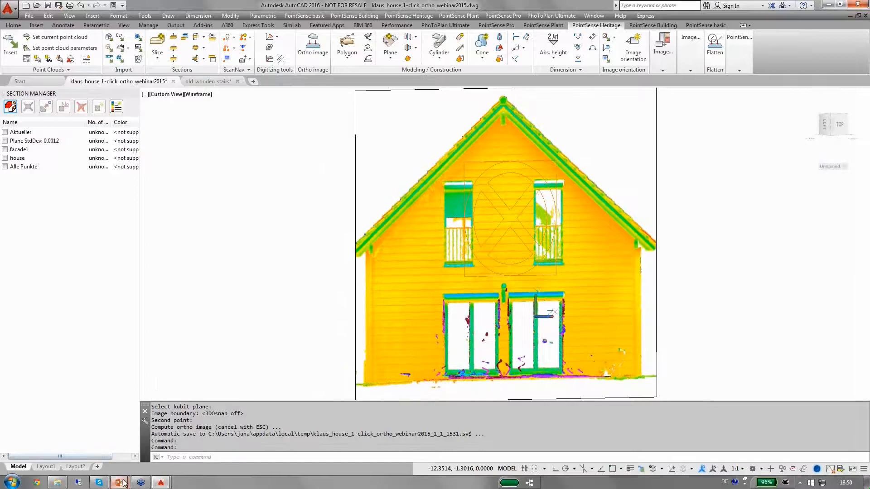
Switch to the PowerPoint presentation and advance the slideshow to Automatically find the rim
mouse_move(124, 484)
left_click(140, 451)
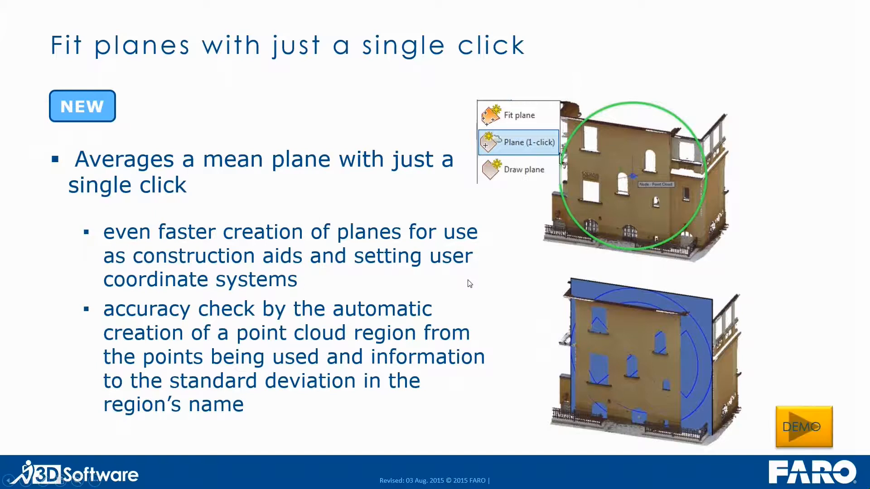
key("Right")
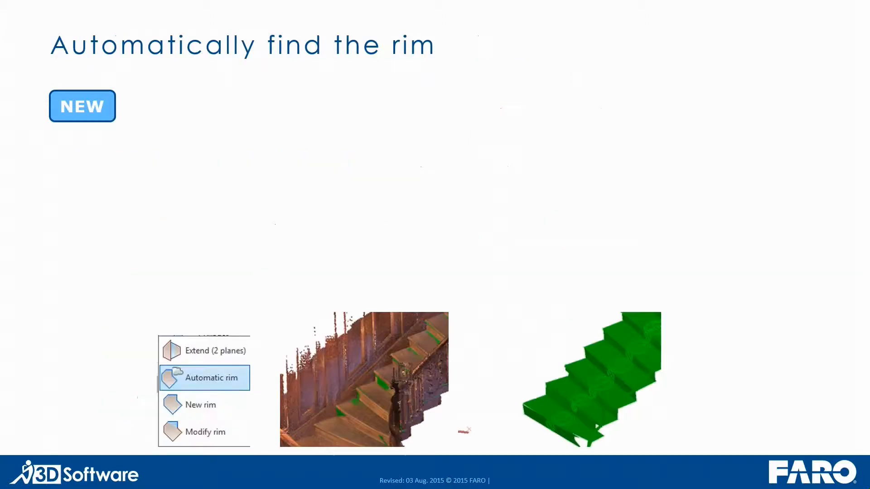